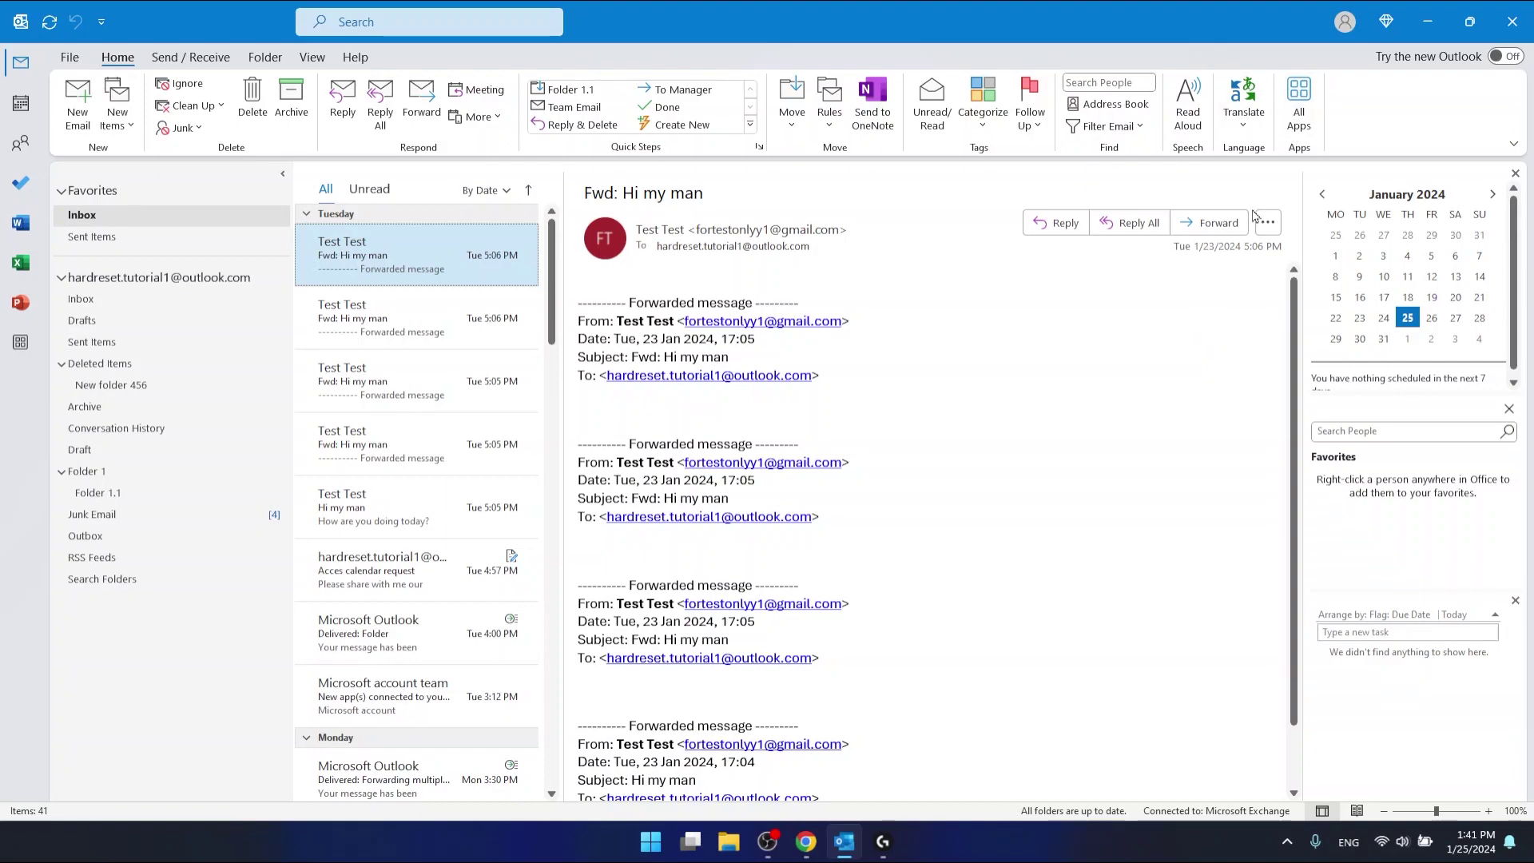
left_click(1430, 22)
left_click_drag(859, 422, 637, 548)
left_click(845, 842)
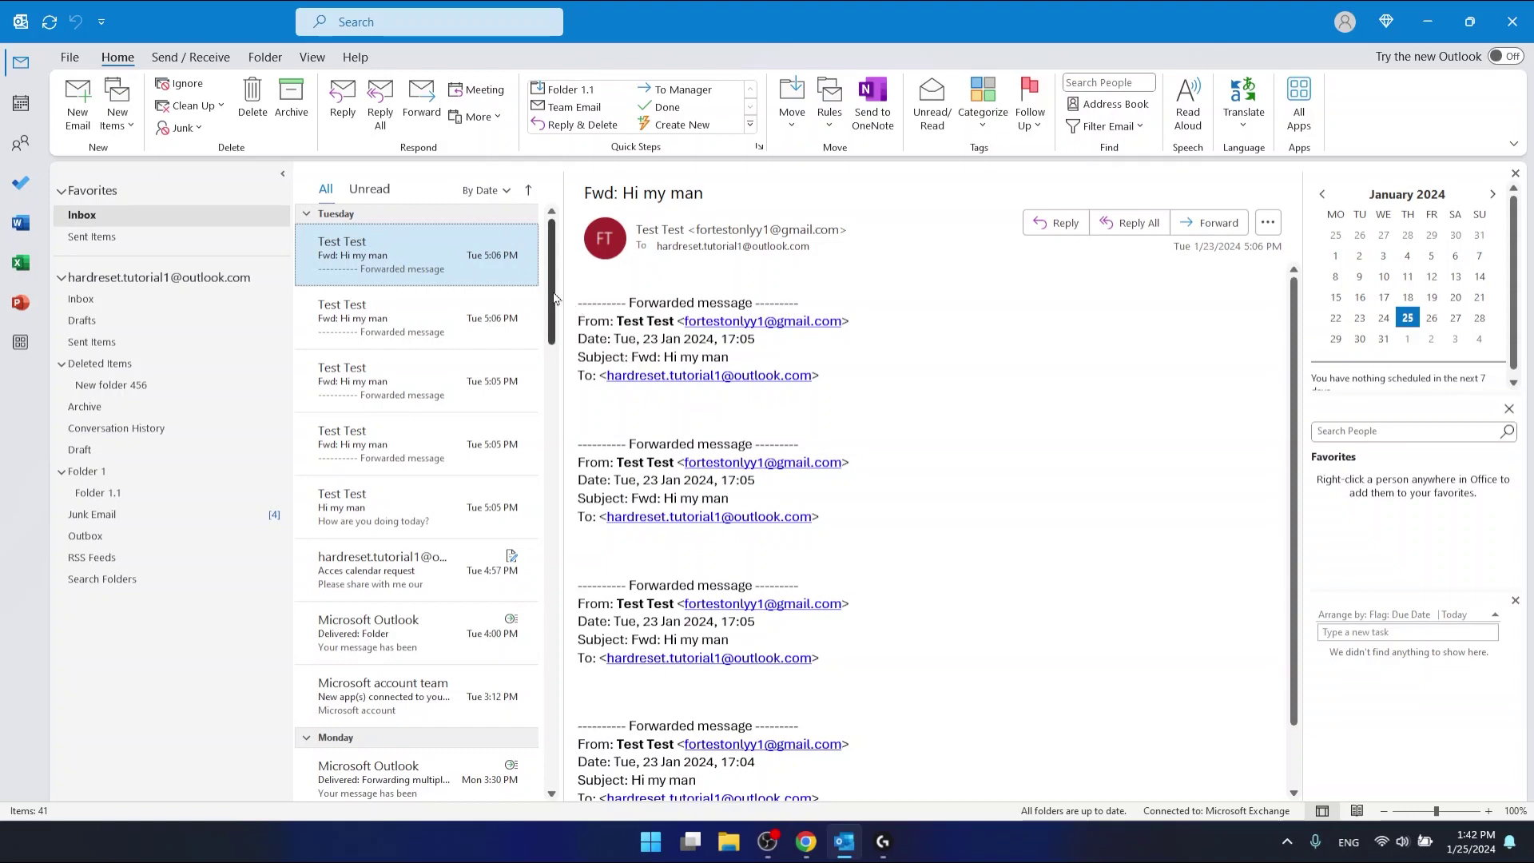
left_click_drag(556, 297, 552, 397)
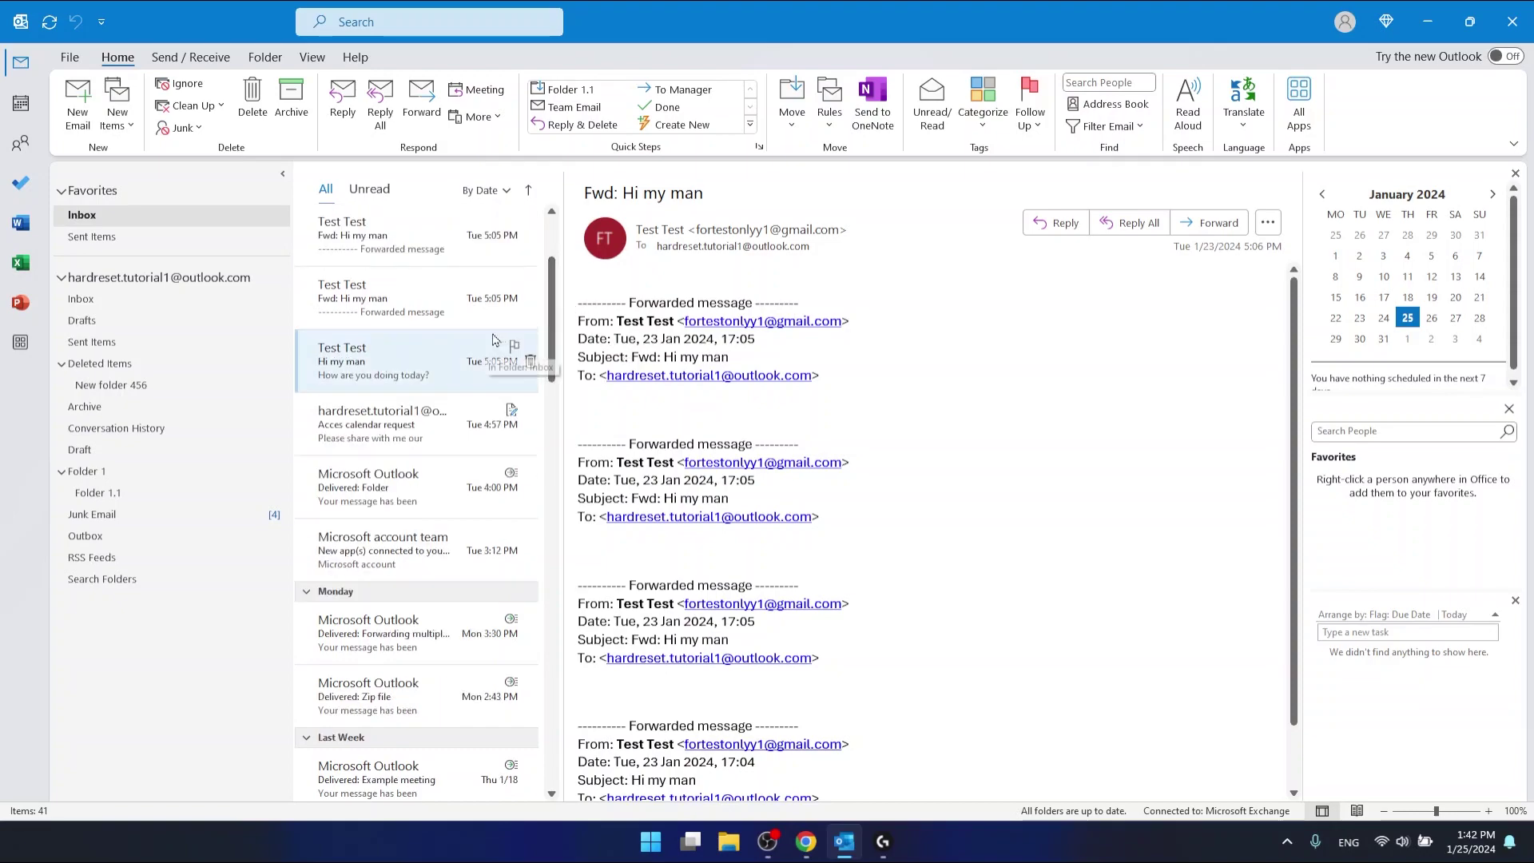
scroll(493, 340, "down", 2)
scroll(493, 339, "up", 6)
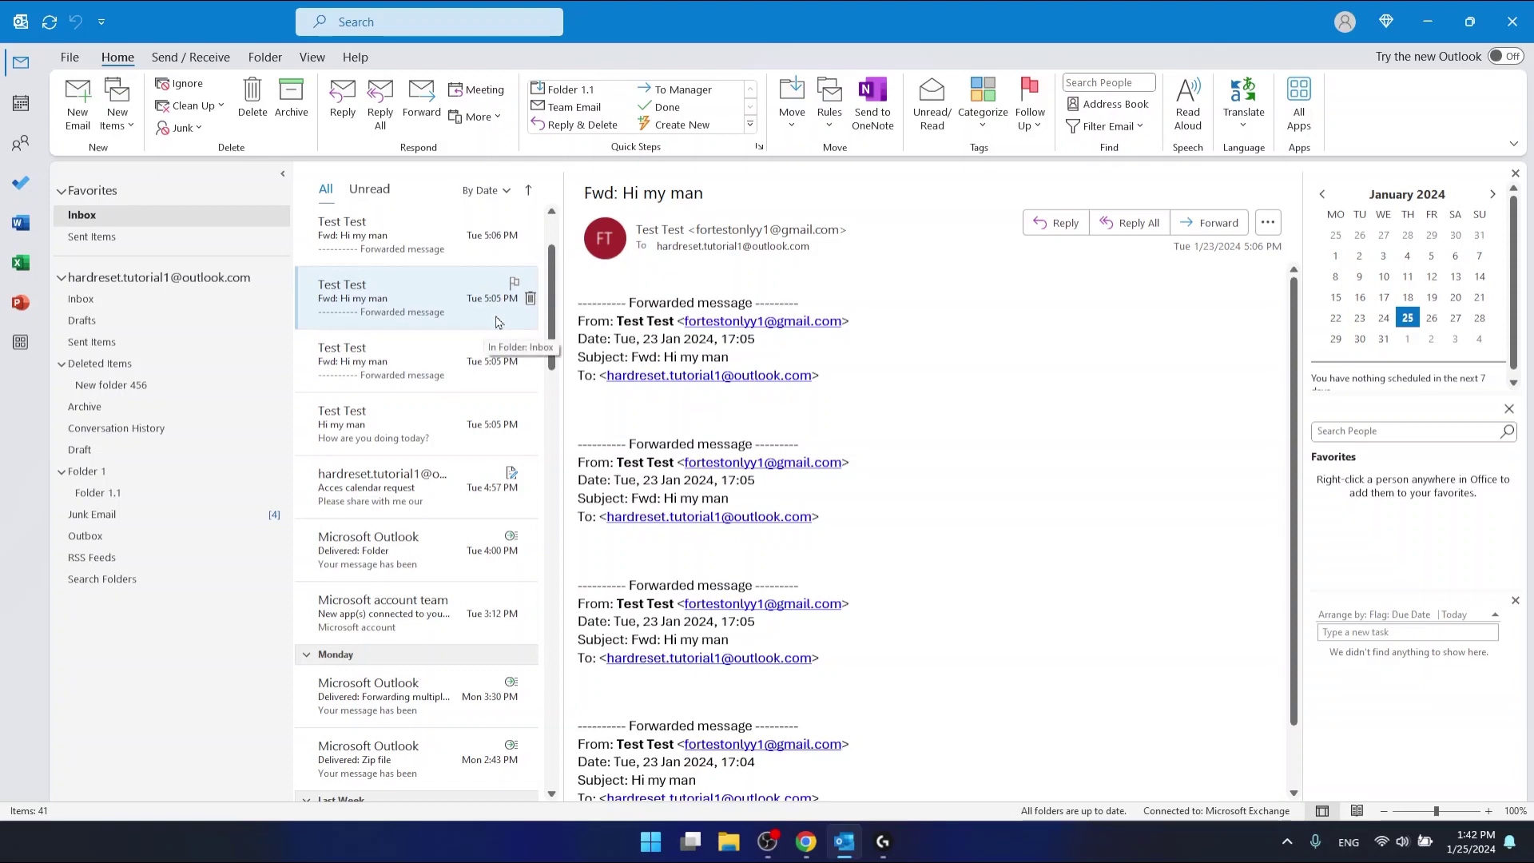
scroll(497, 323, "up", 1)
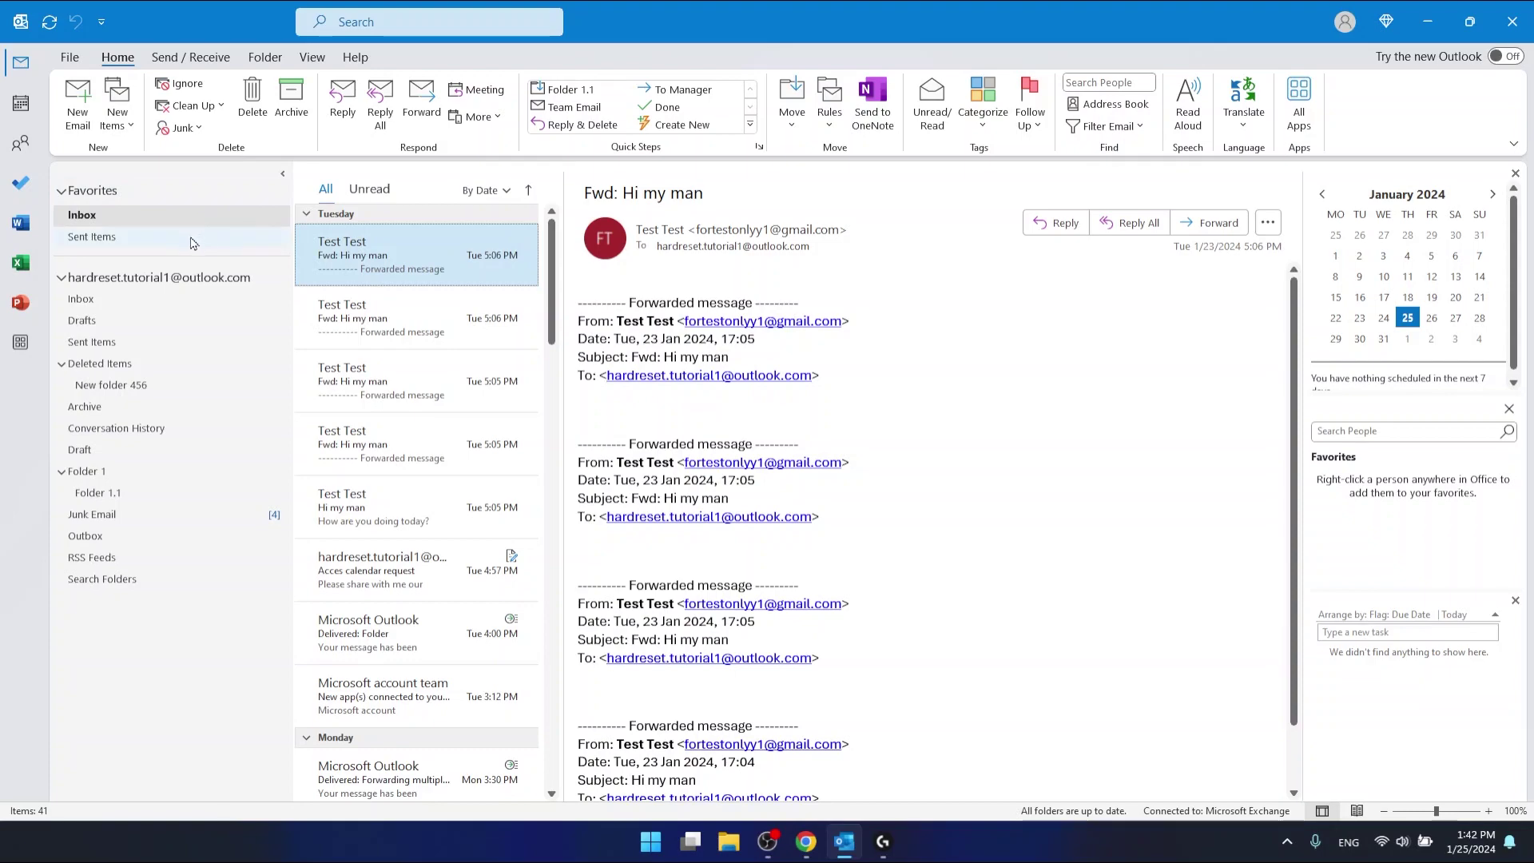
- Create a mail folder named Less Important under the account and add it to Favorites
left_click(177, 645)
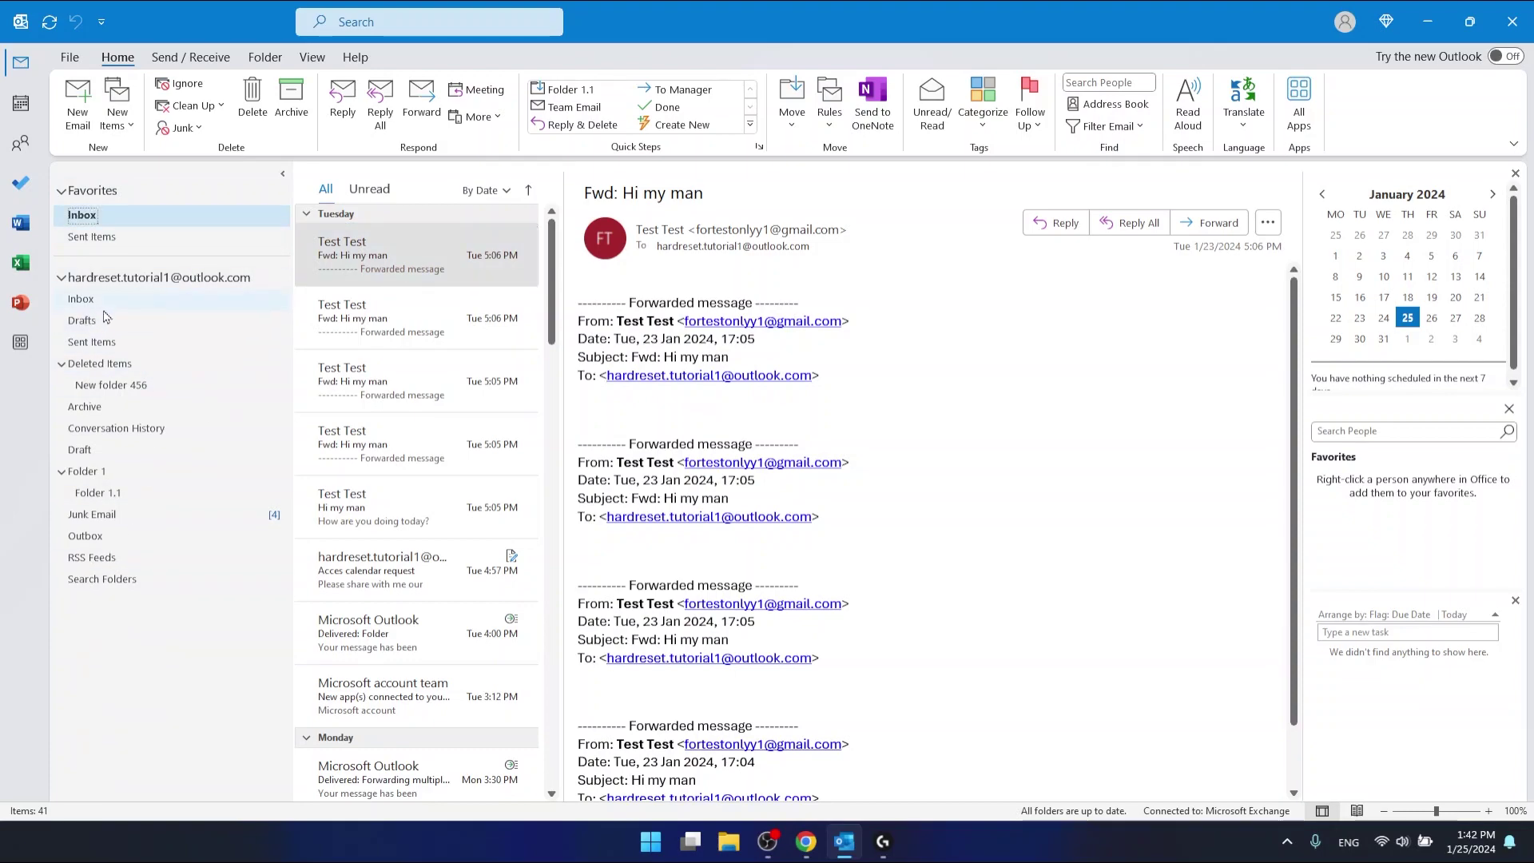
right_click(134, 286)
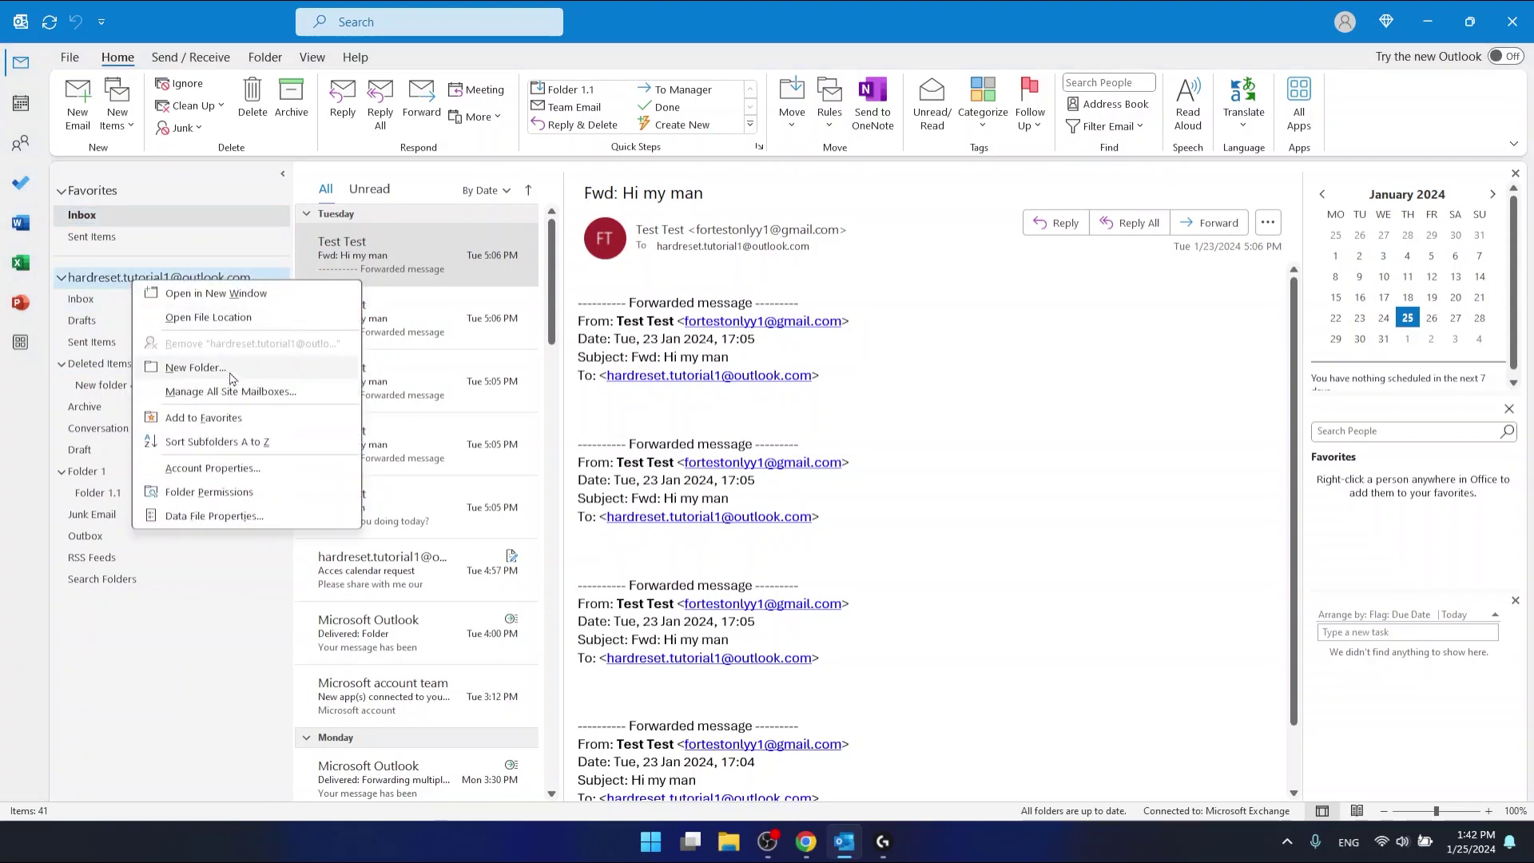
left_click(180, 367)
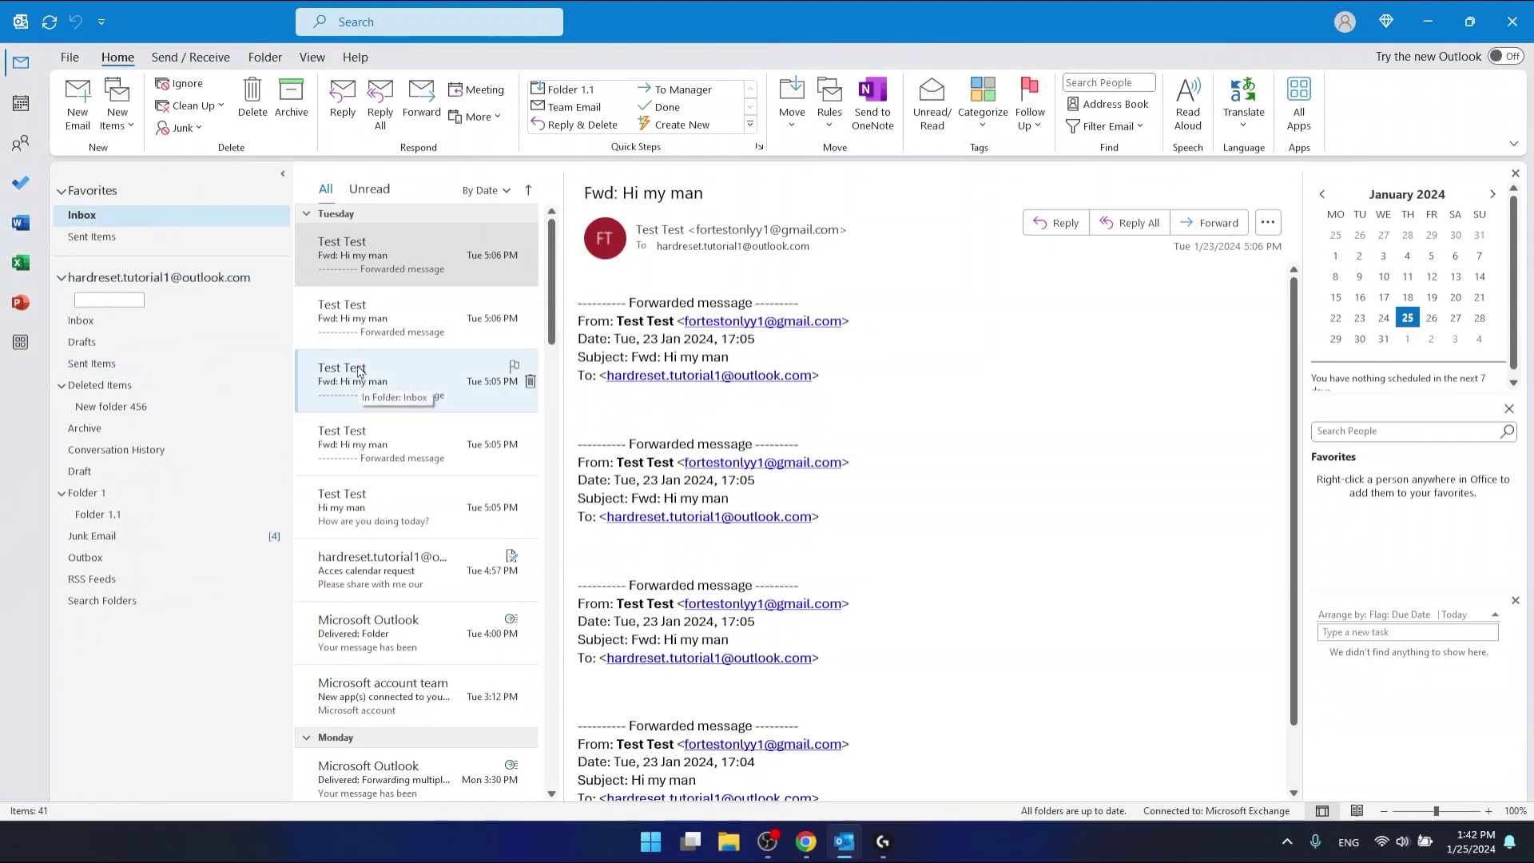
type("Less Important")
key("Return")
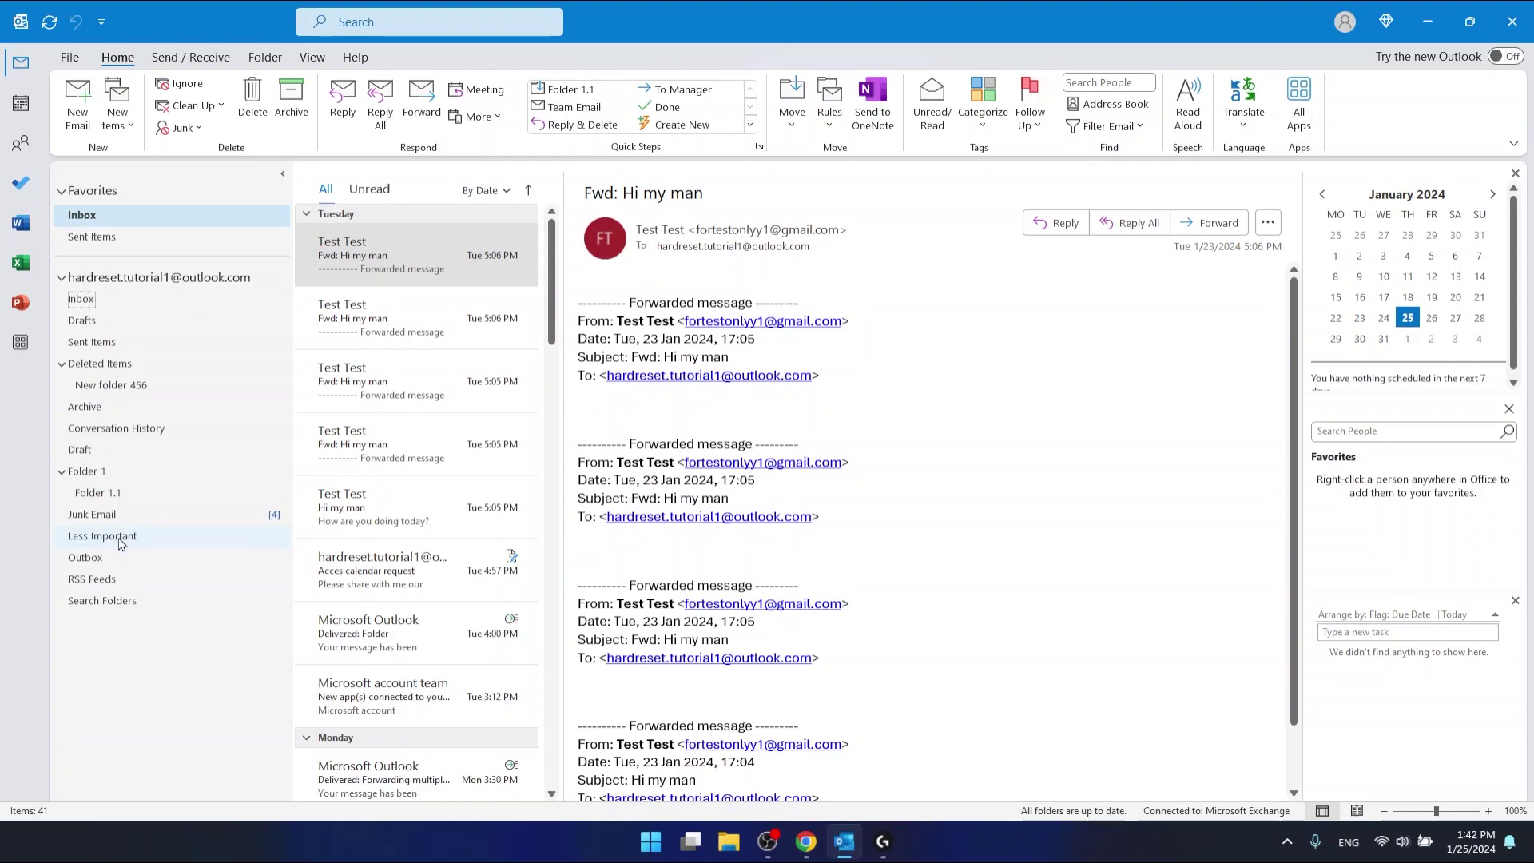
left_click_drag(124, 541, 147, 249)
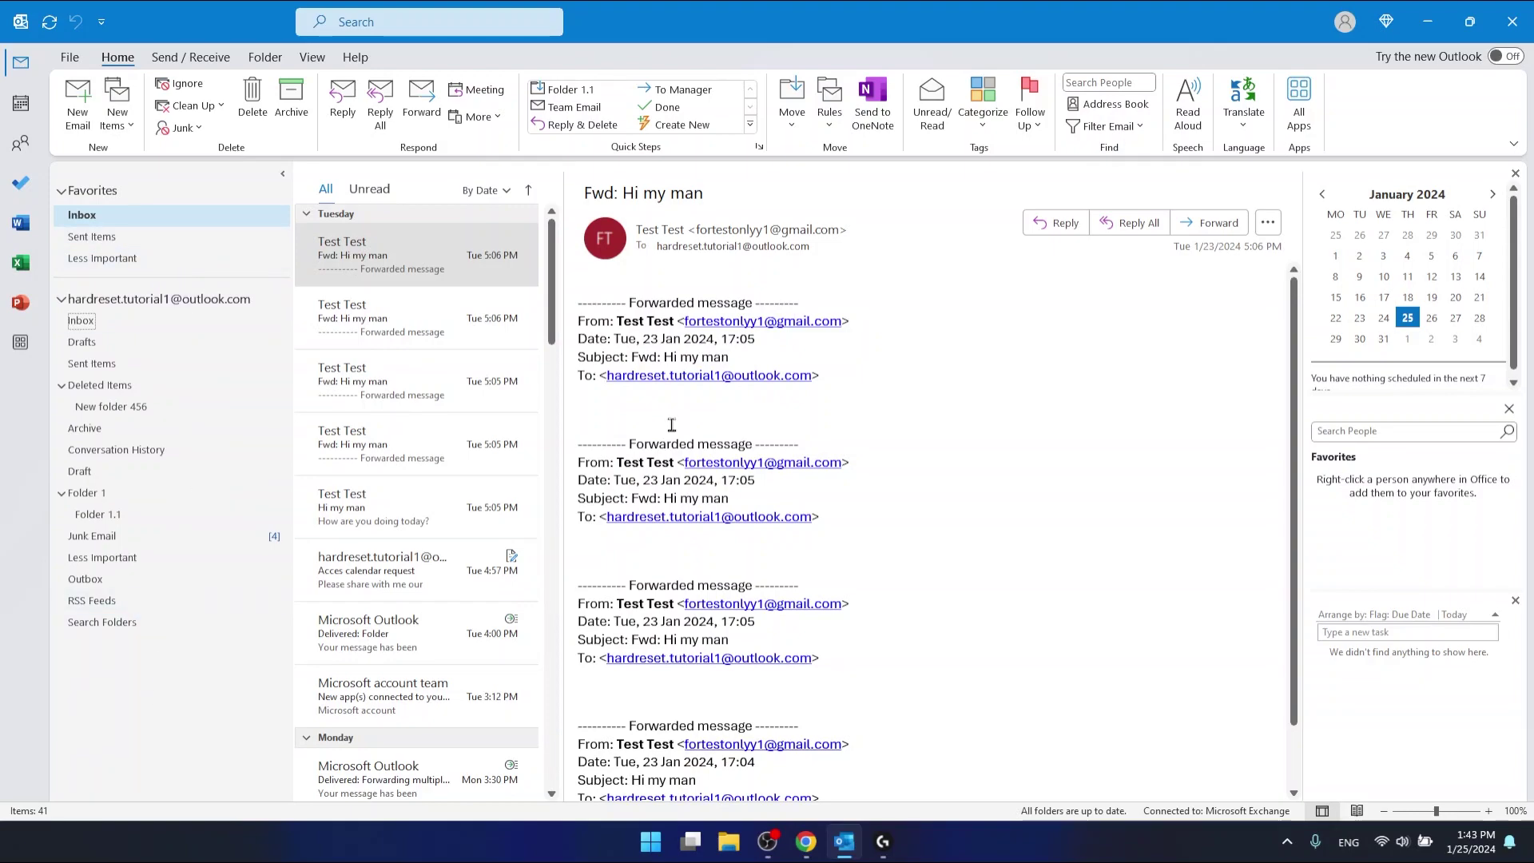
- Open several of the forwarded Hi my man messages in the Inbox to check their sender
left_click(471, 323)
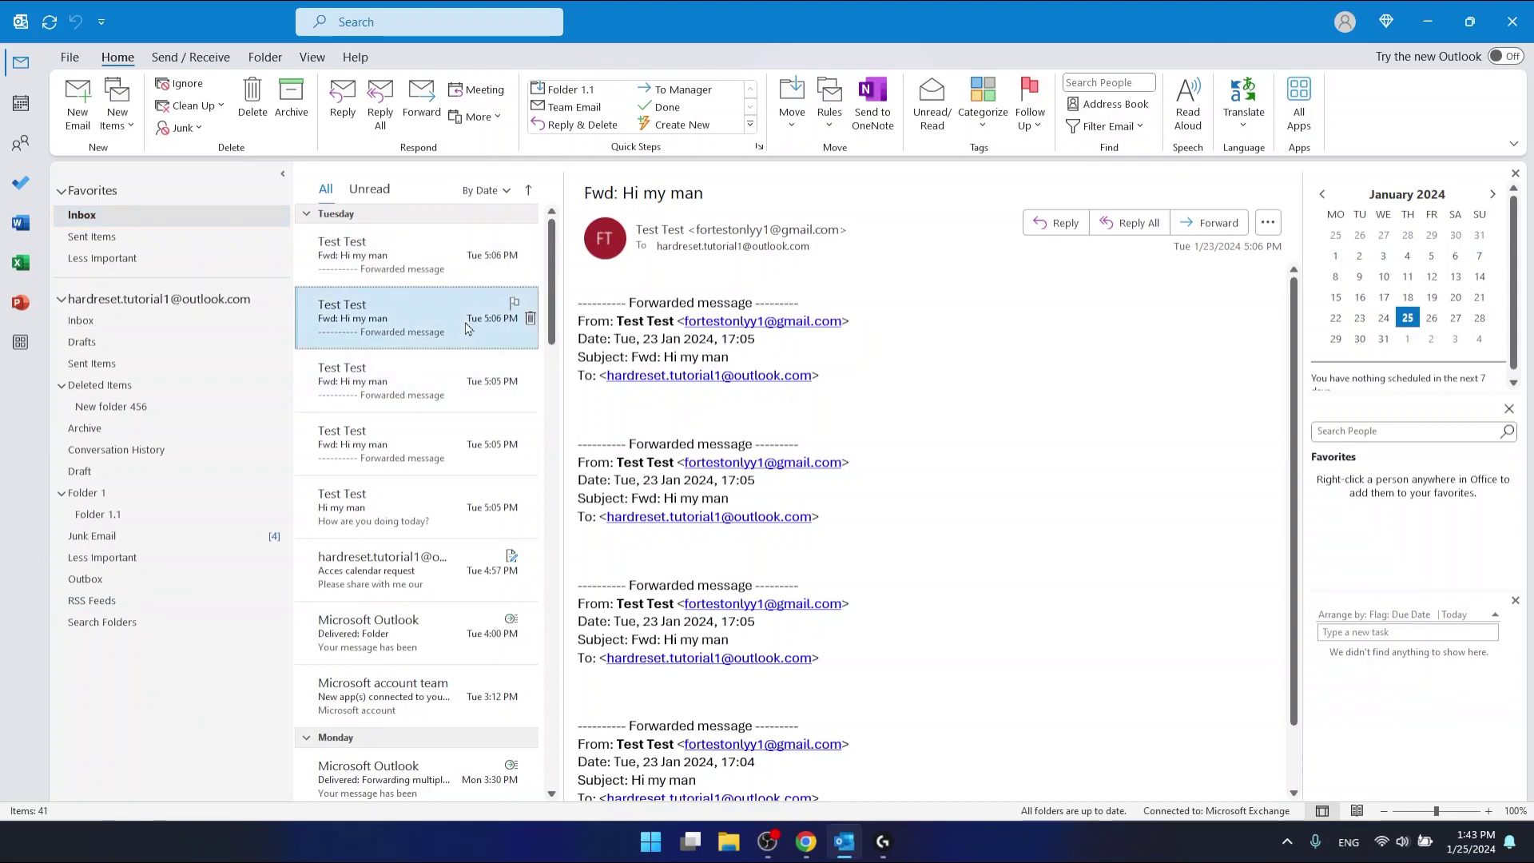
left_click(694, 229)
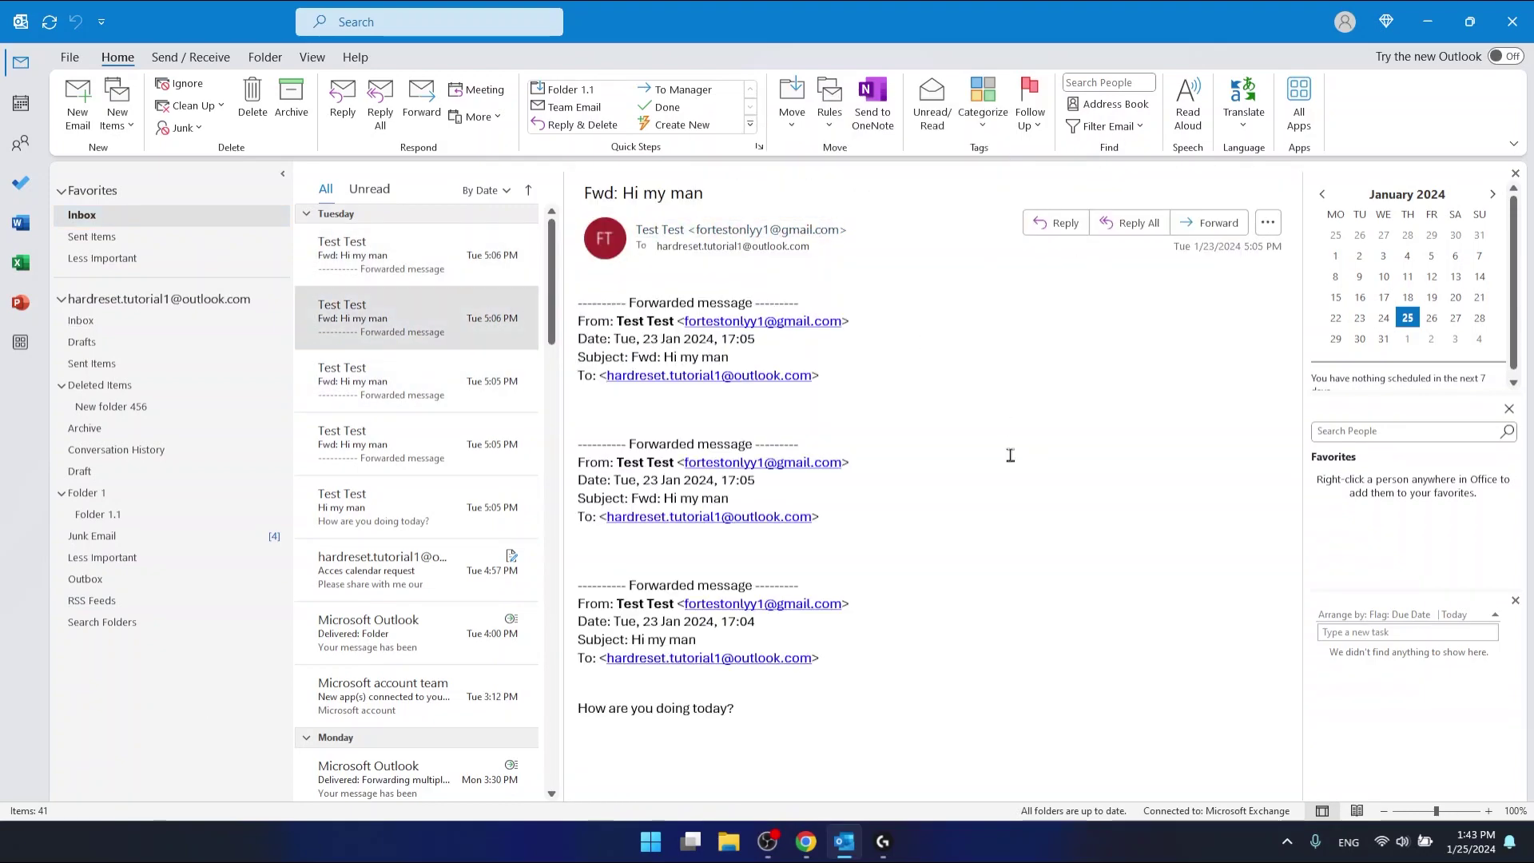
left_click(452, 397)
left_click(447, 459)
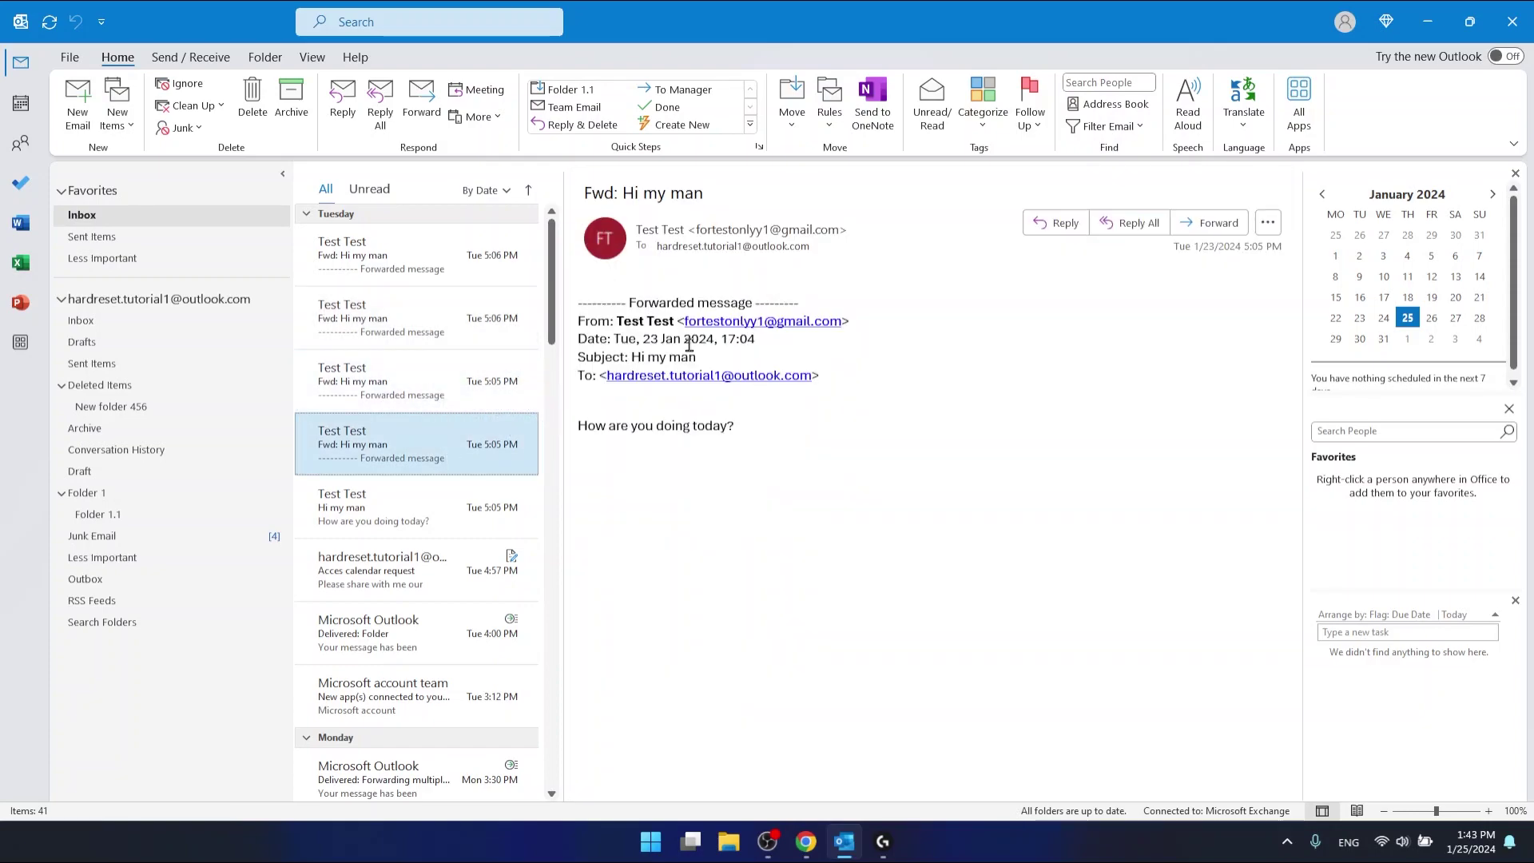
left_click(402, 256)
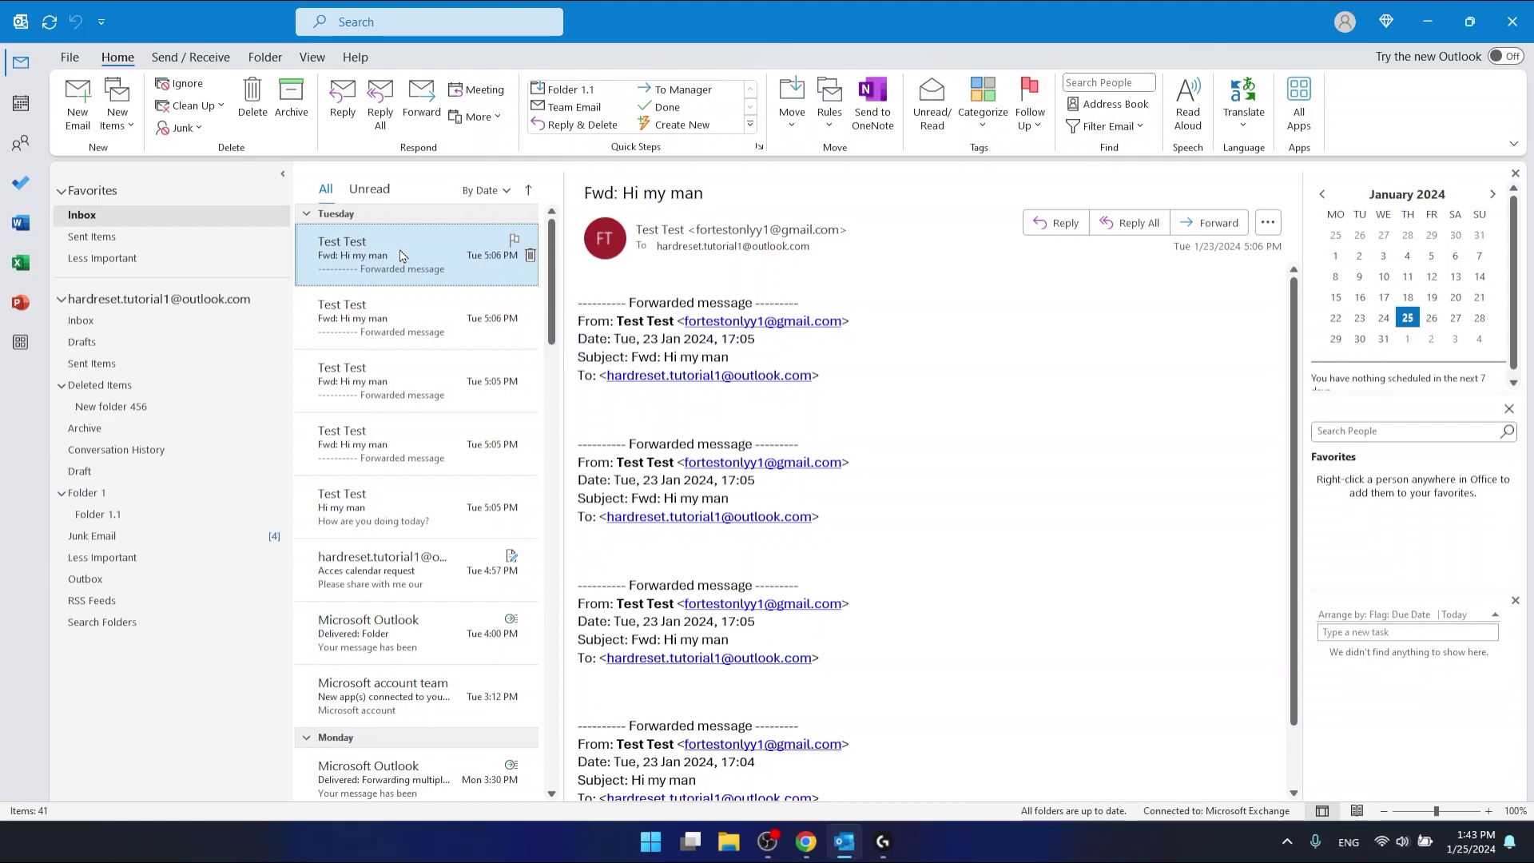
left_click(417, 325, "ctrl")
right_click(417, 325)
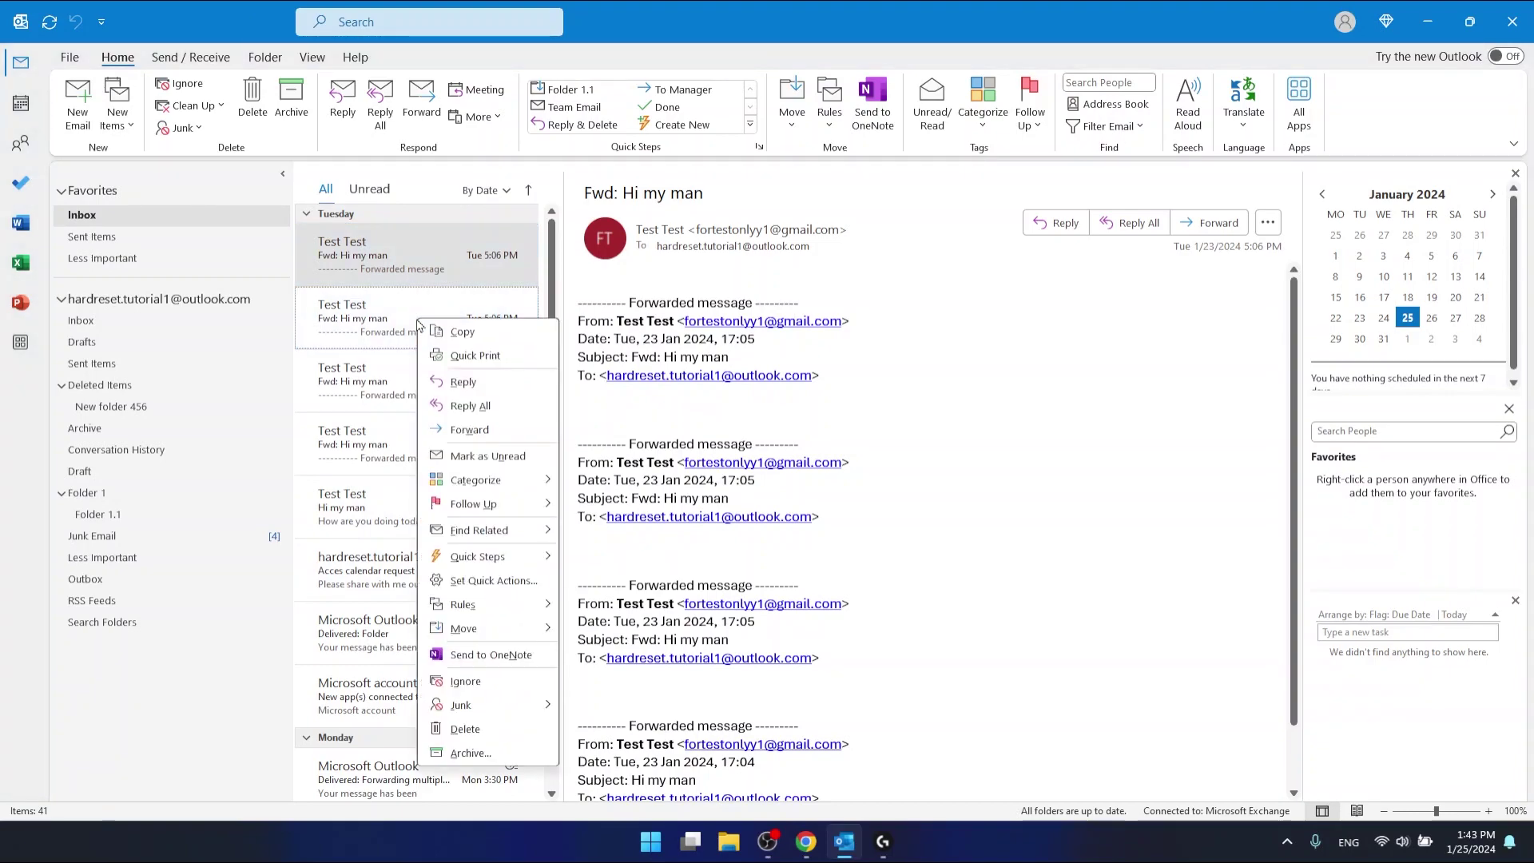
left_click(257, 190)
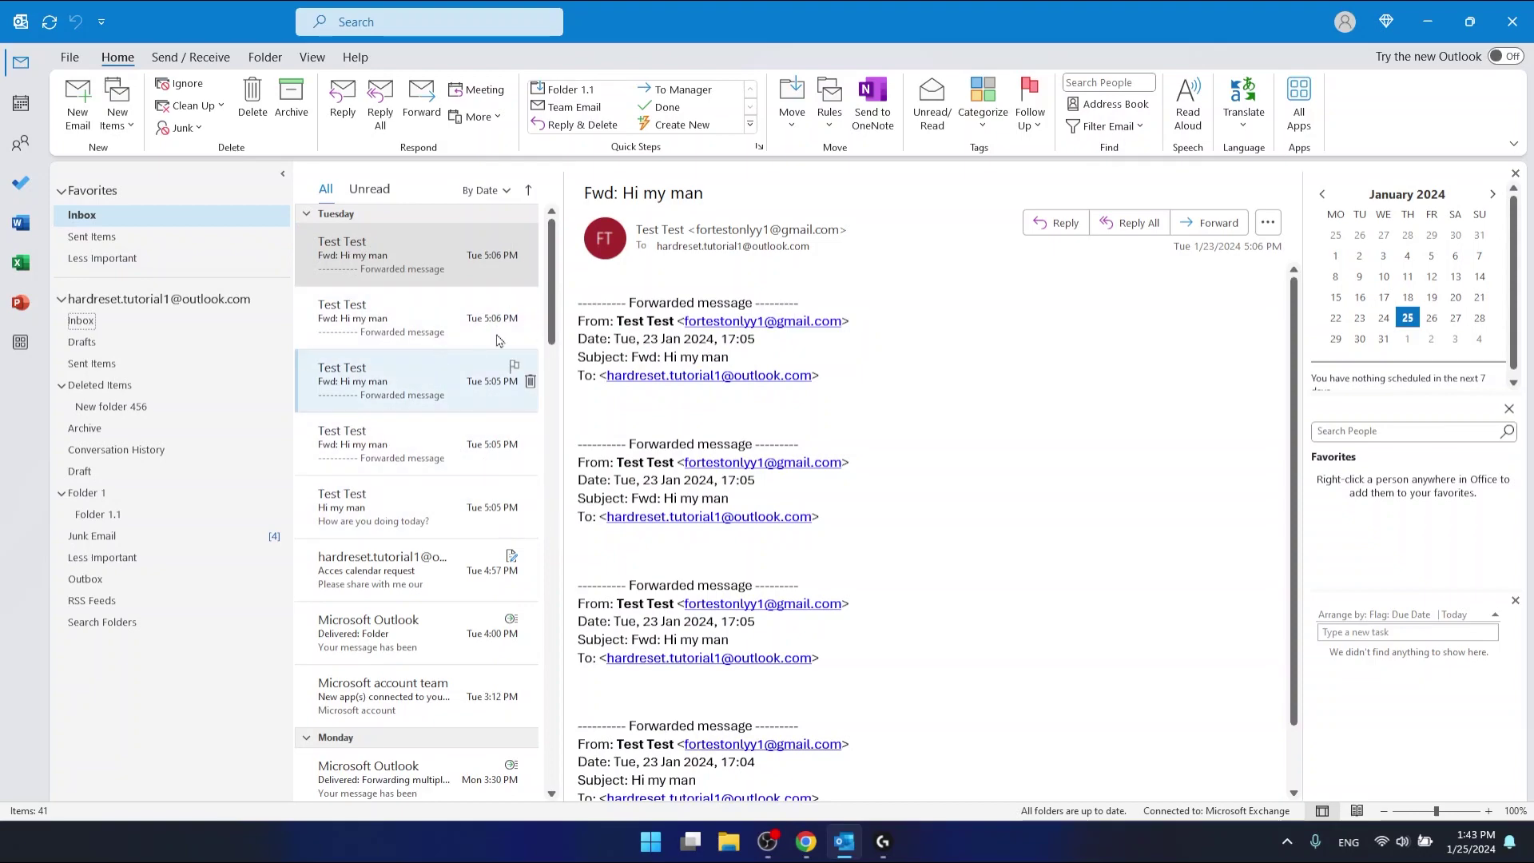
- Create a rule from the second Hi my man message that always moves messages from its sender to the Less Important folder
mouse_move(705, 230)
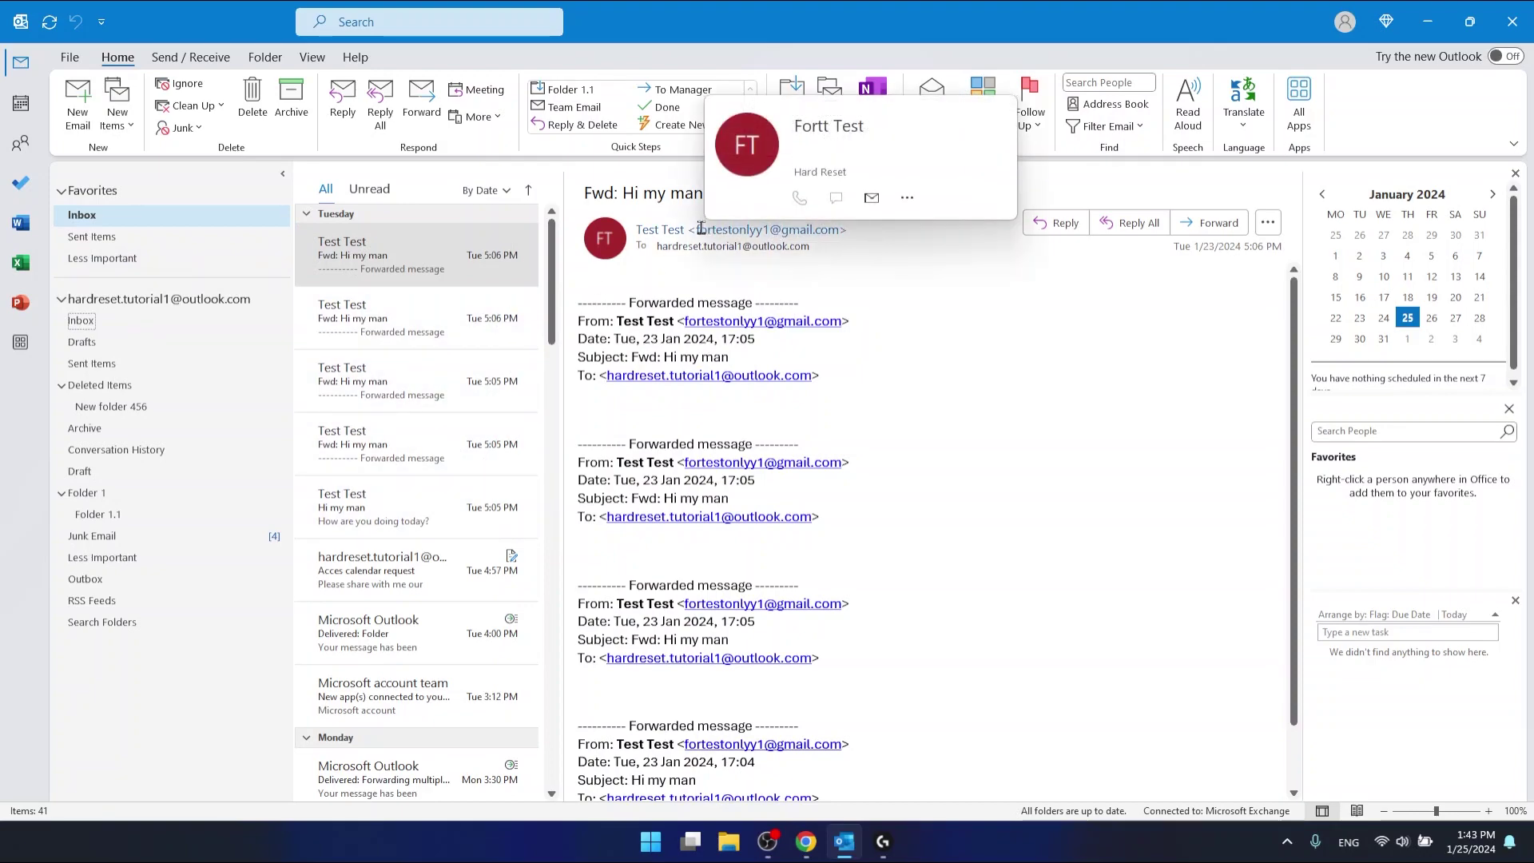
right_click(418, 316)
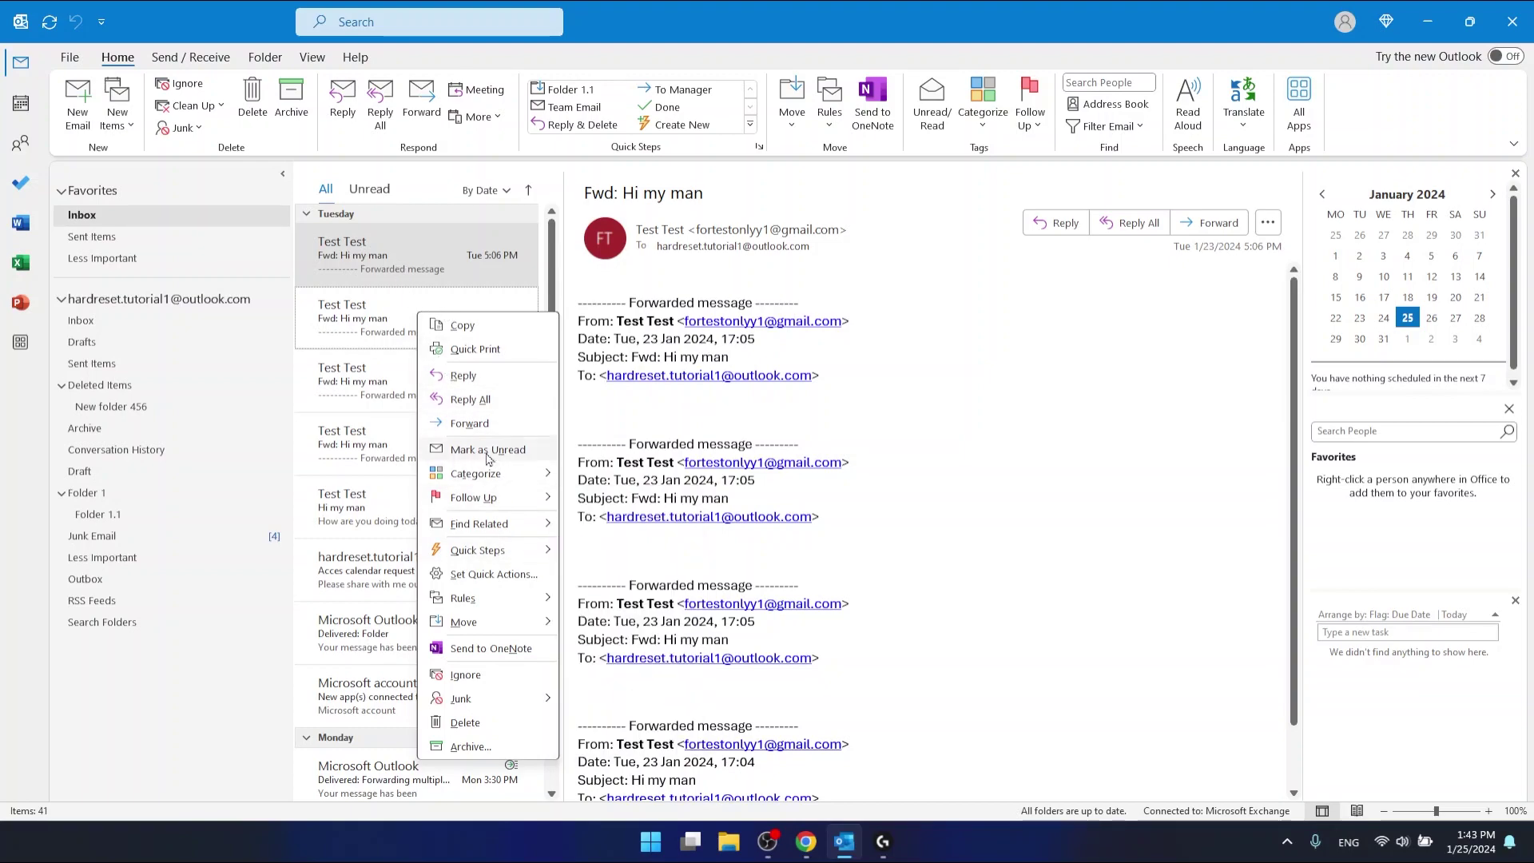
mouse_move(497, 607)
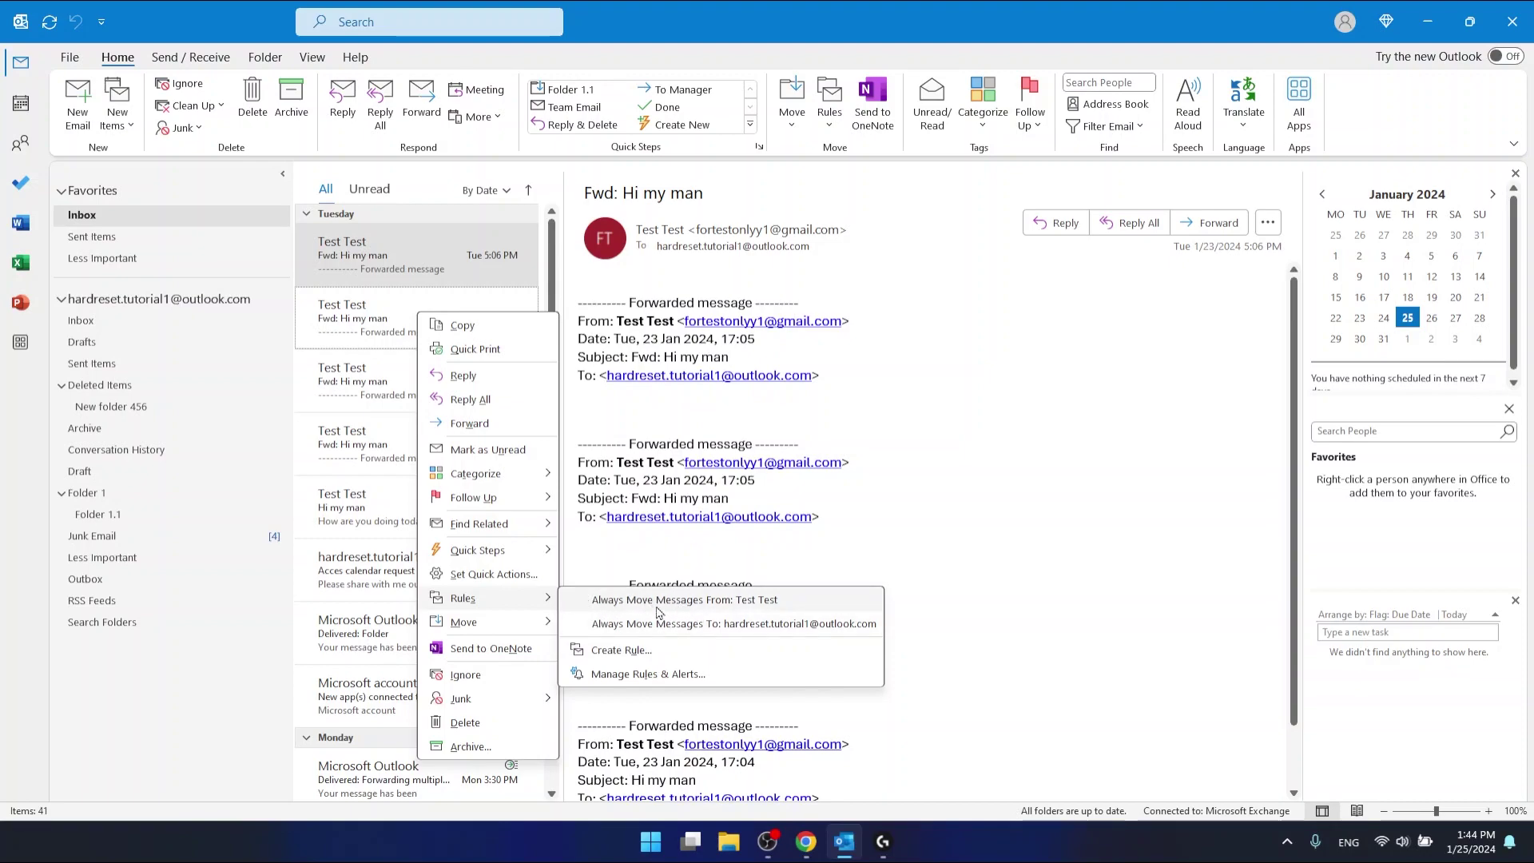
left_click(751, 605)
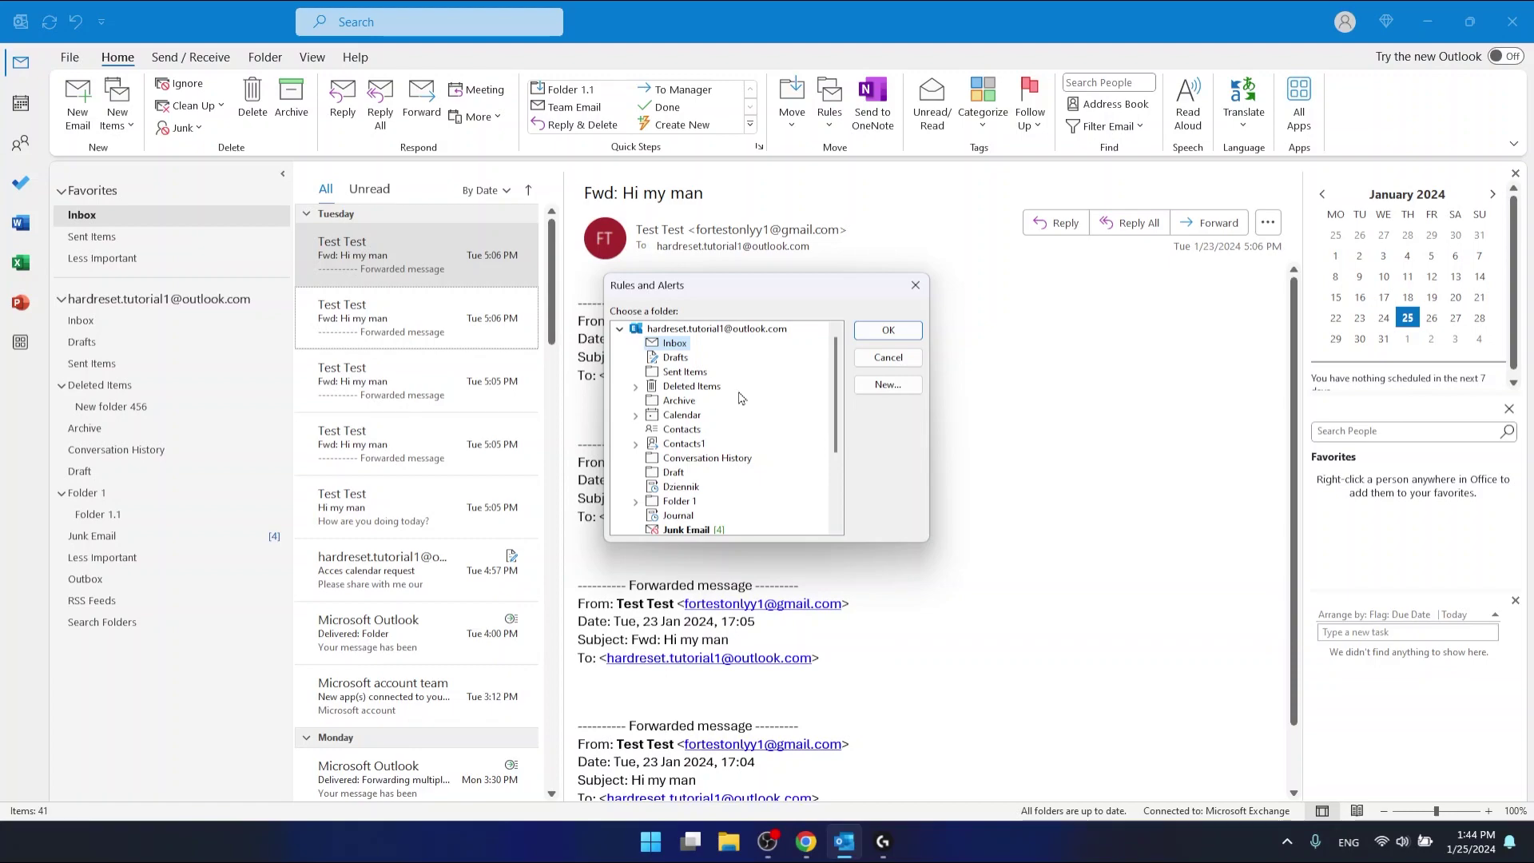
scroll(739, 404, "down", 2)
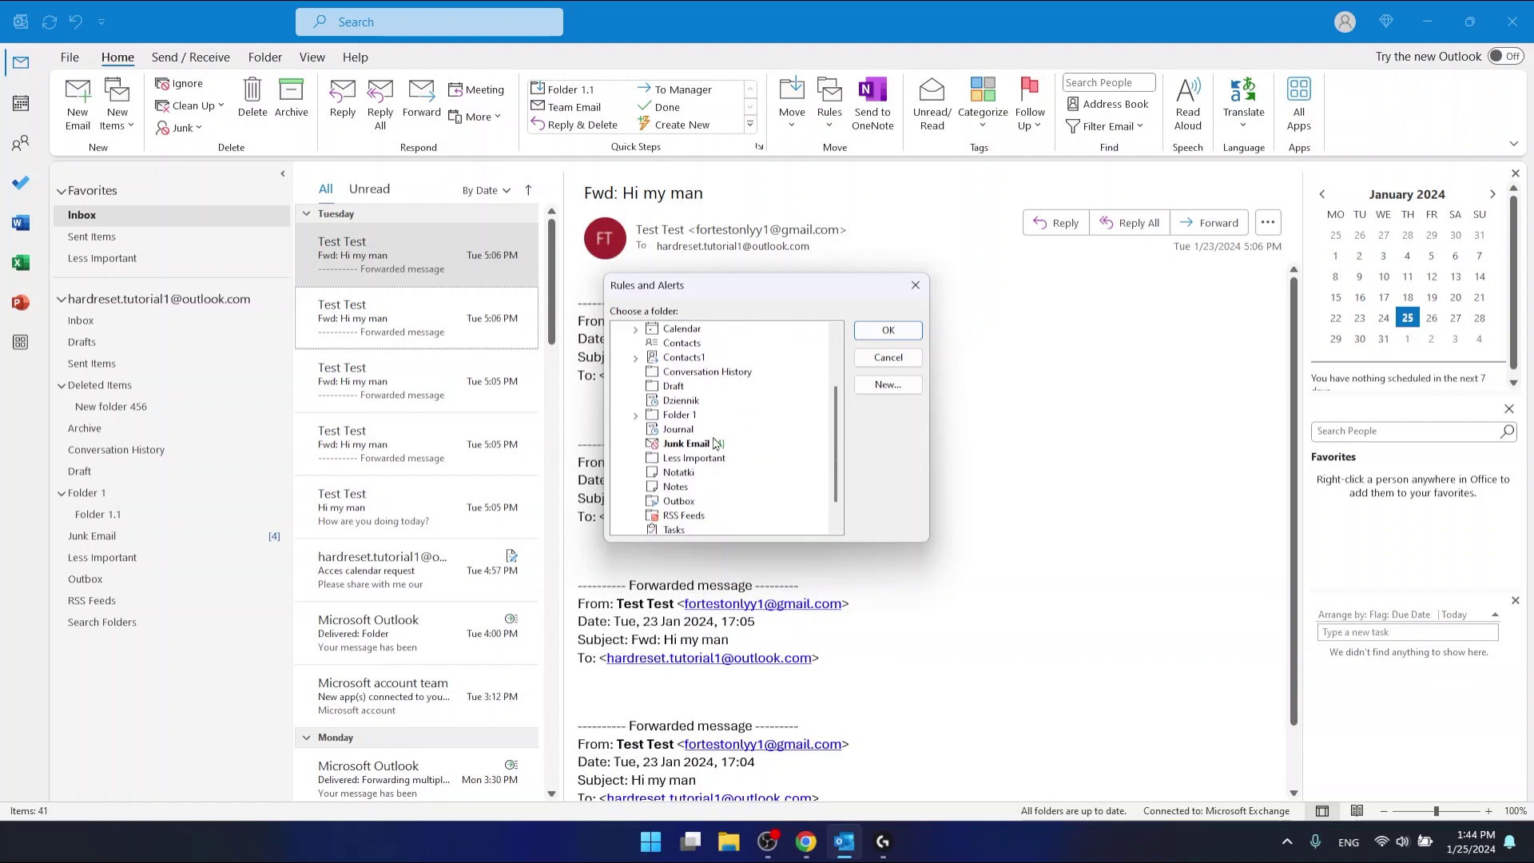
scroll(727, 399, "up", 2)
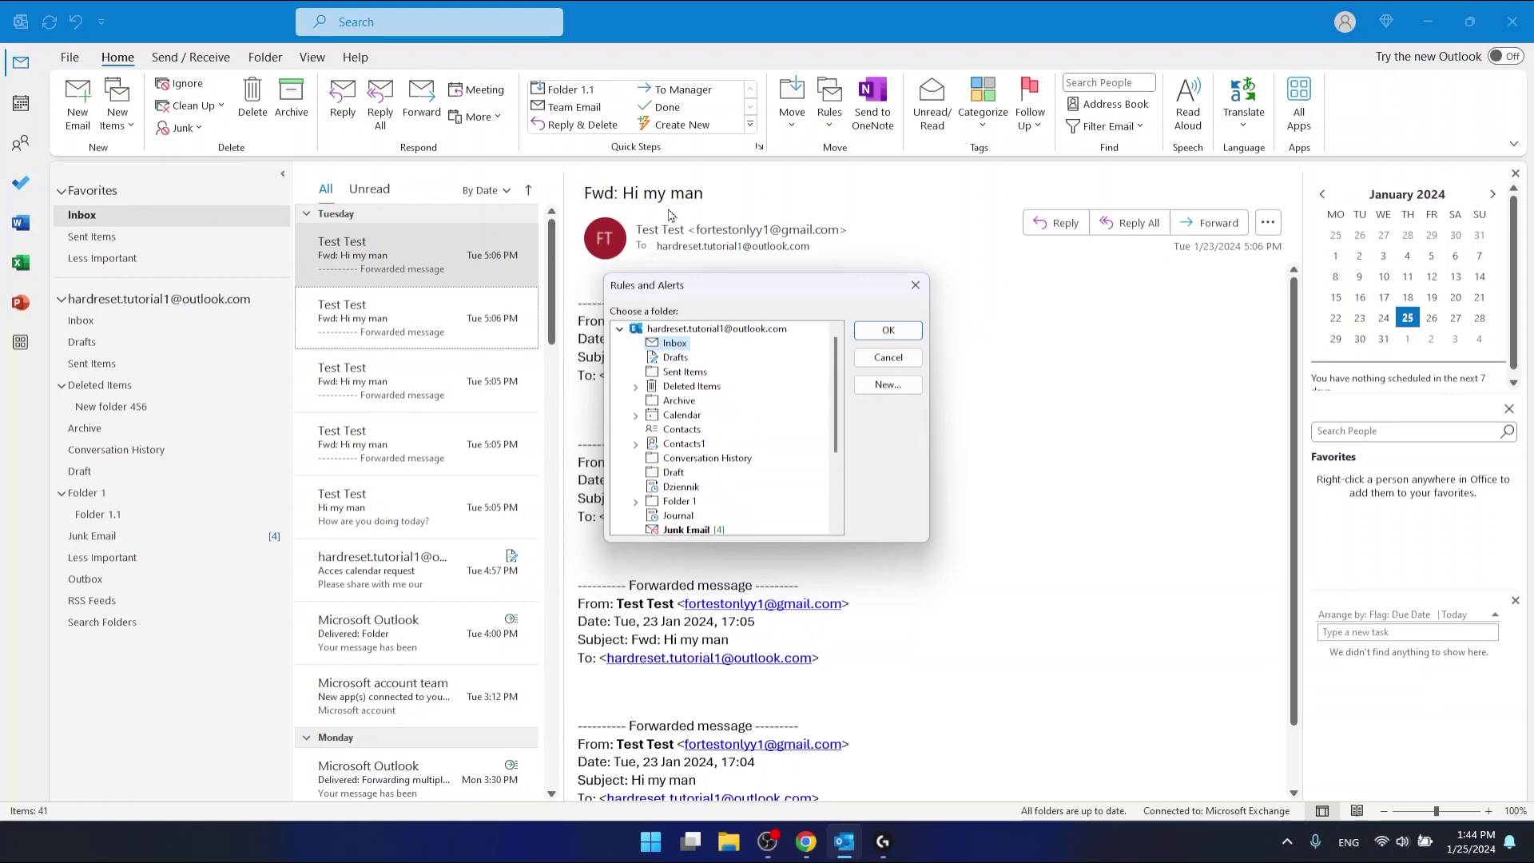
scroll(723, 439, "down", 2)
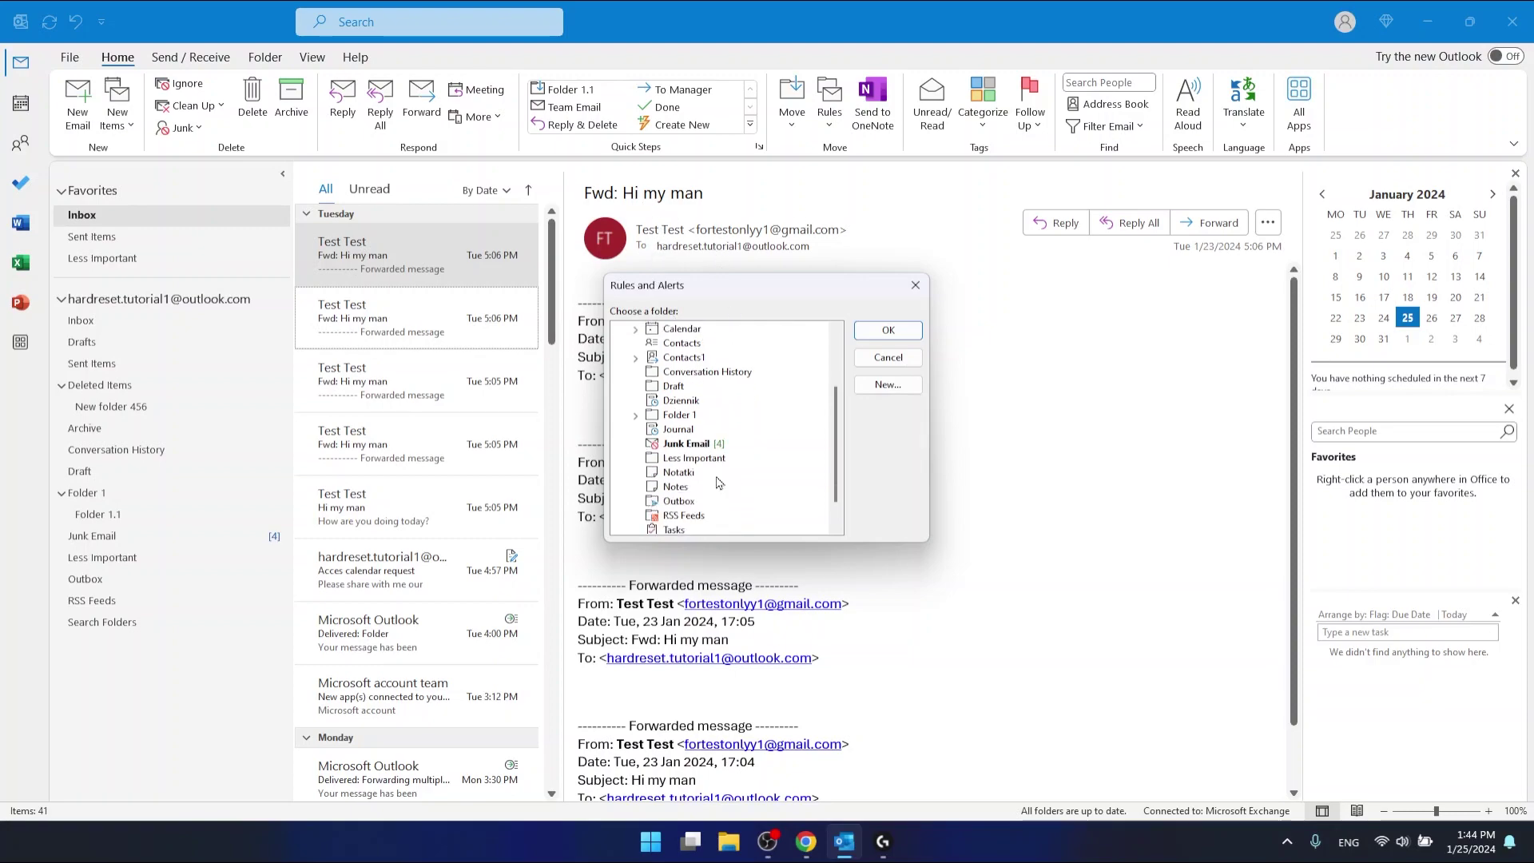
left_click(711, 463)
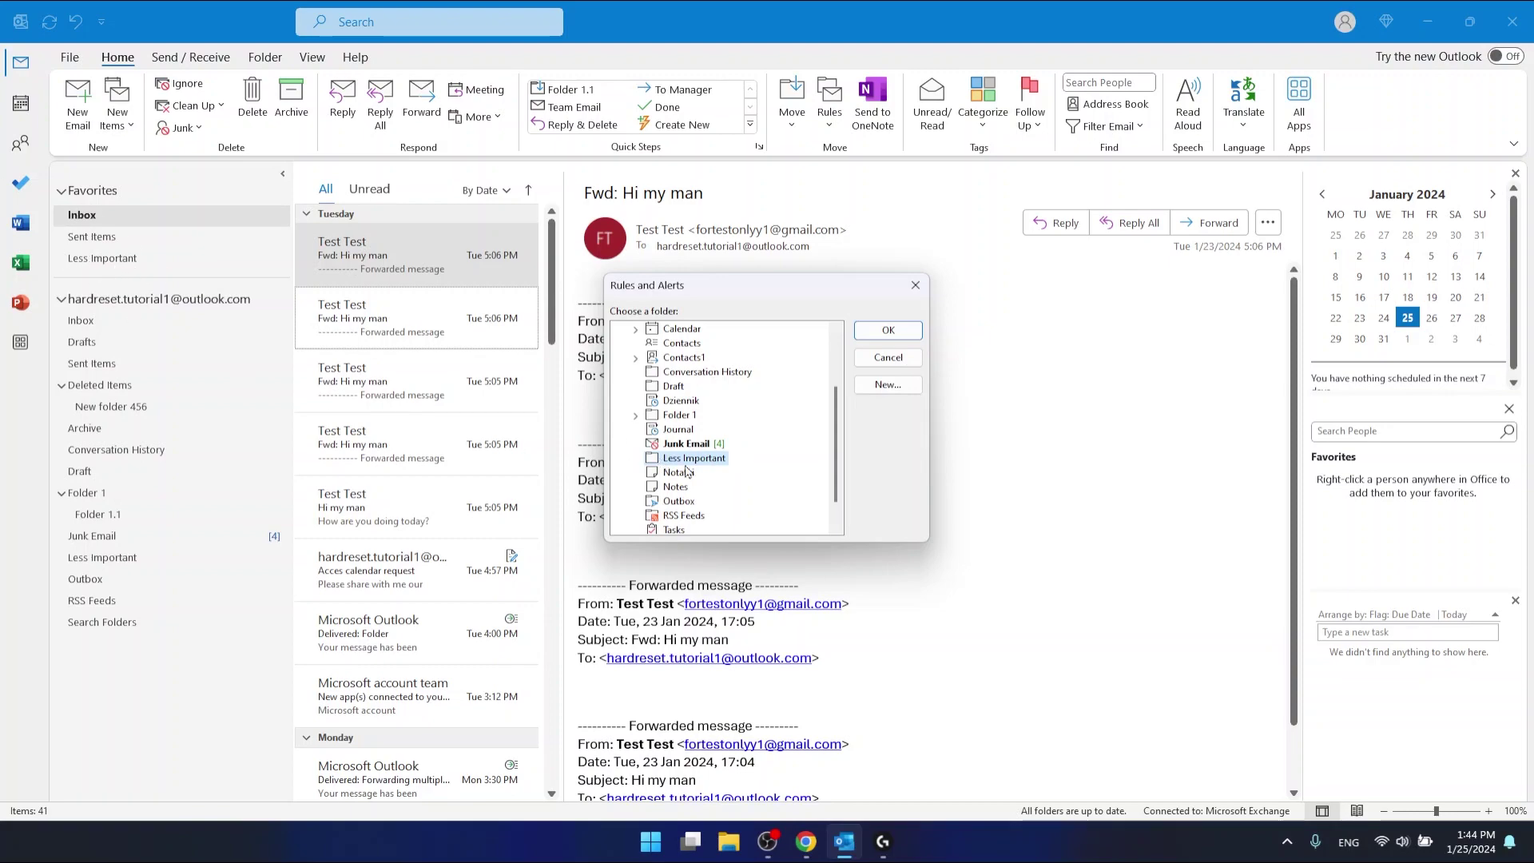
left_click(898, 336)
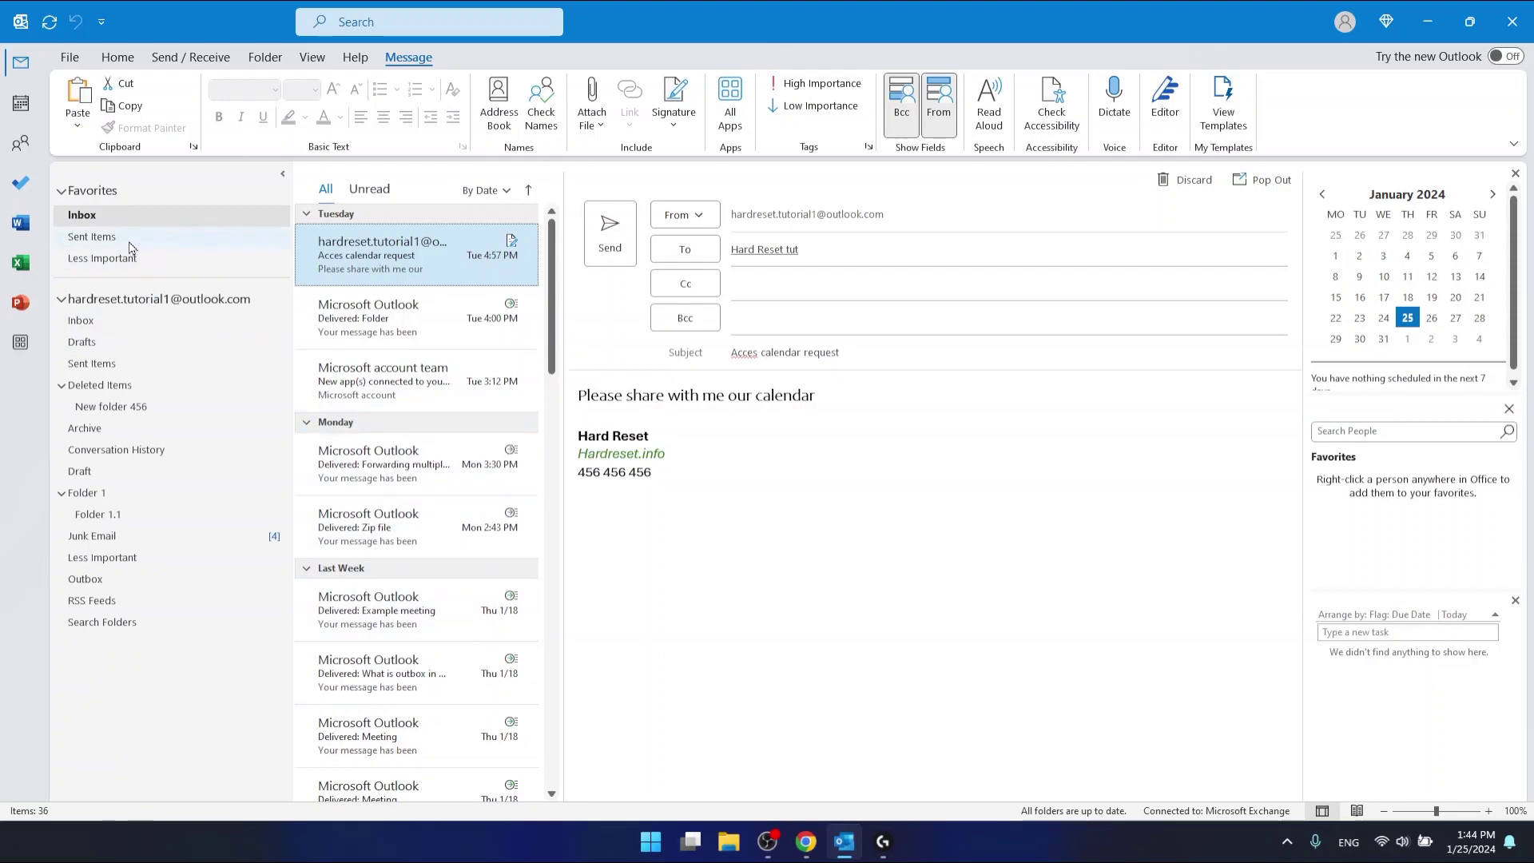
- Set the Less Important folder's properties to show the total number of items
left_click(106, 264)
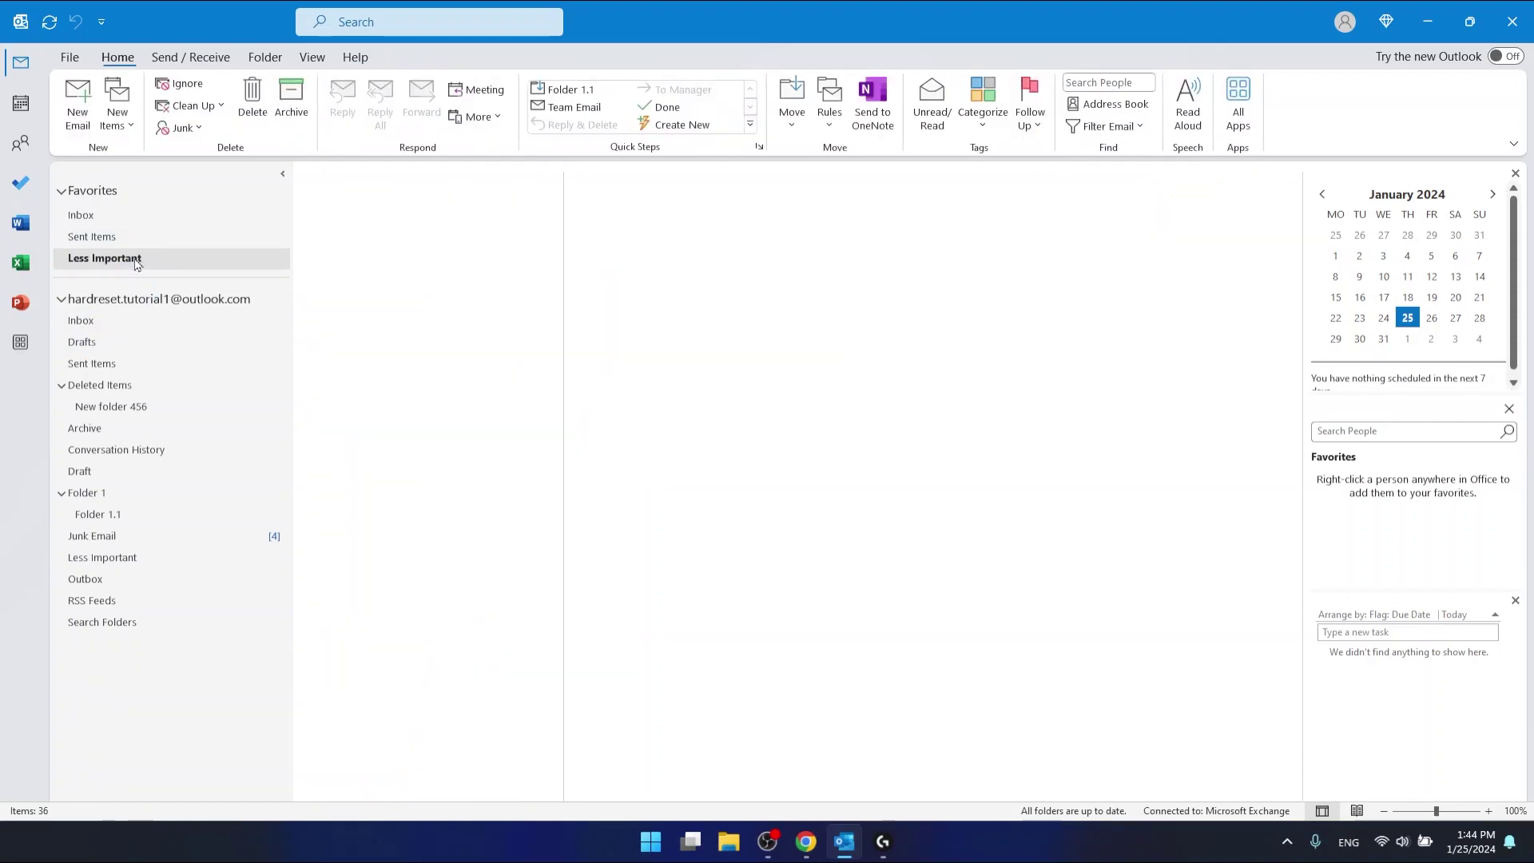
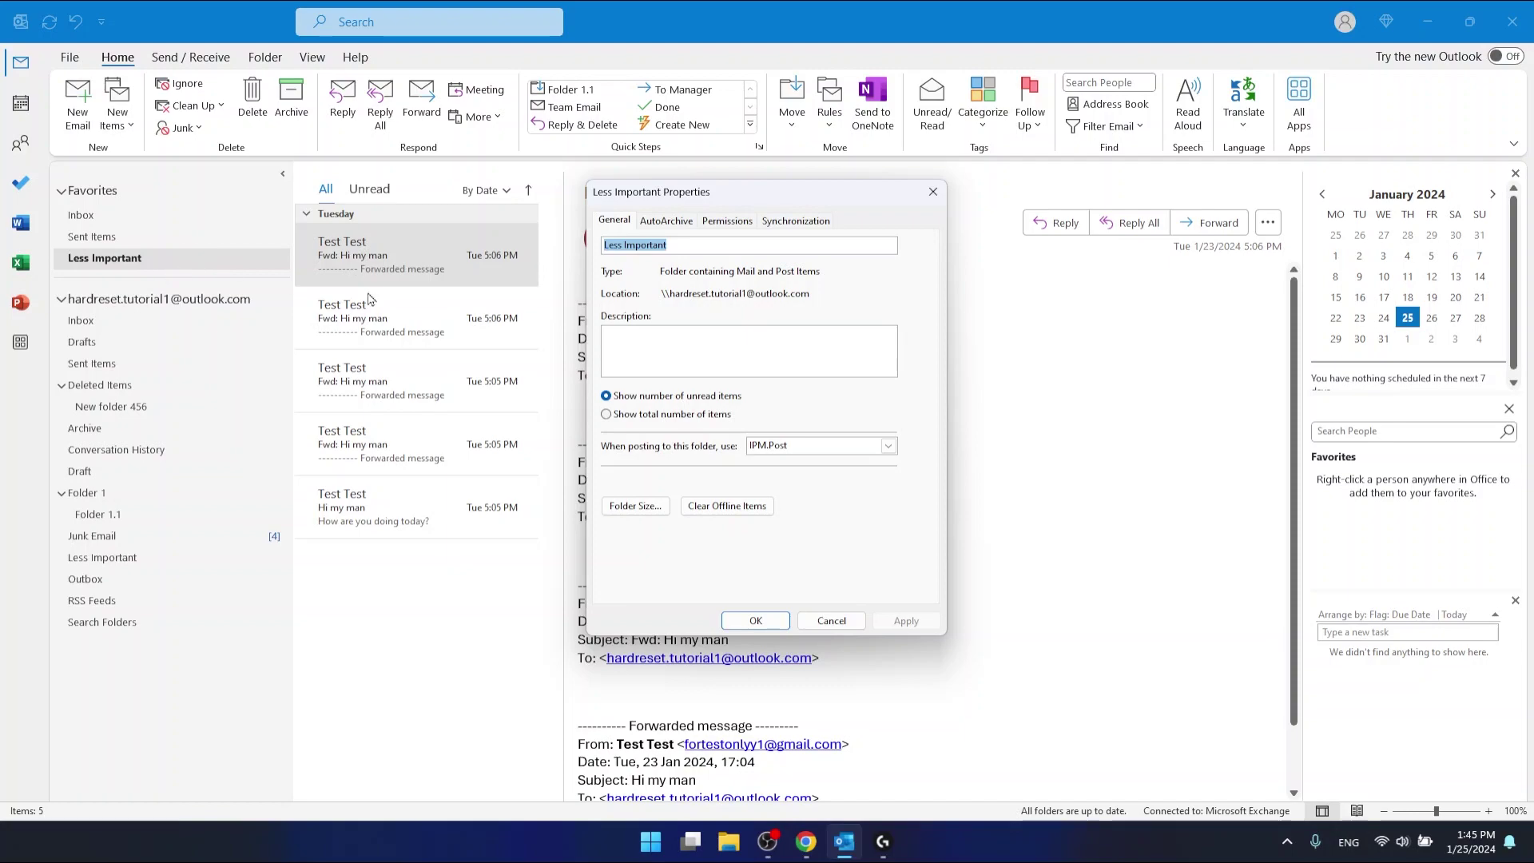
left_click(609, 415)
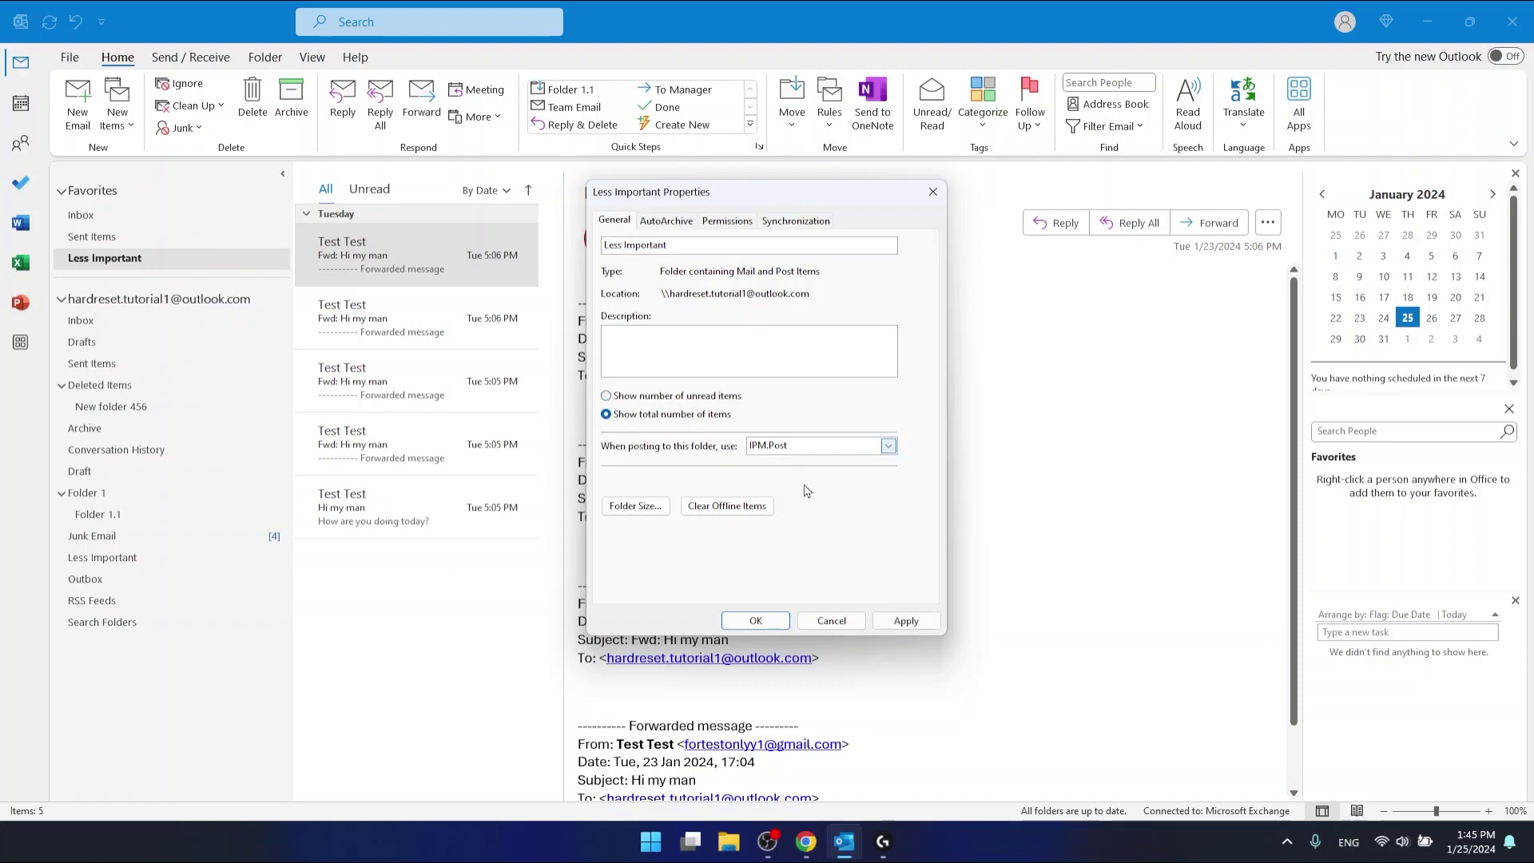
left_click(758, 621)
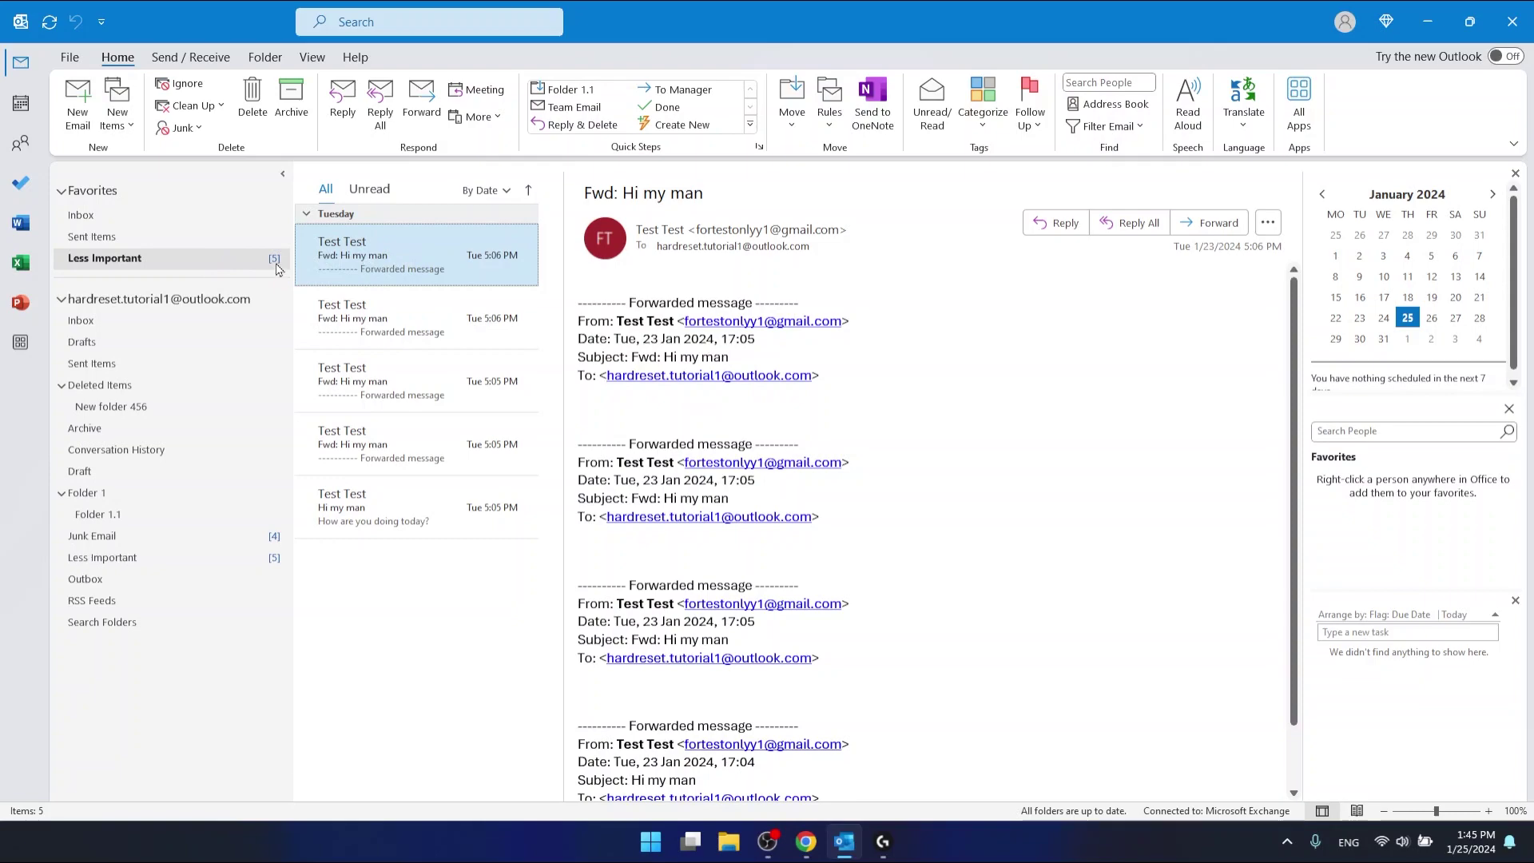
- Return to the Inbox and look through its message list
left_click(135, 224)
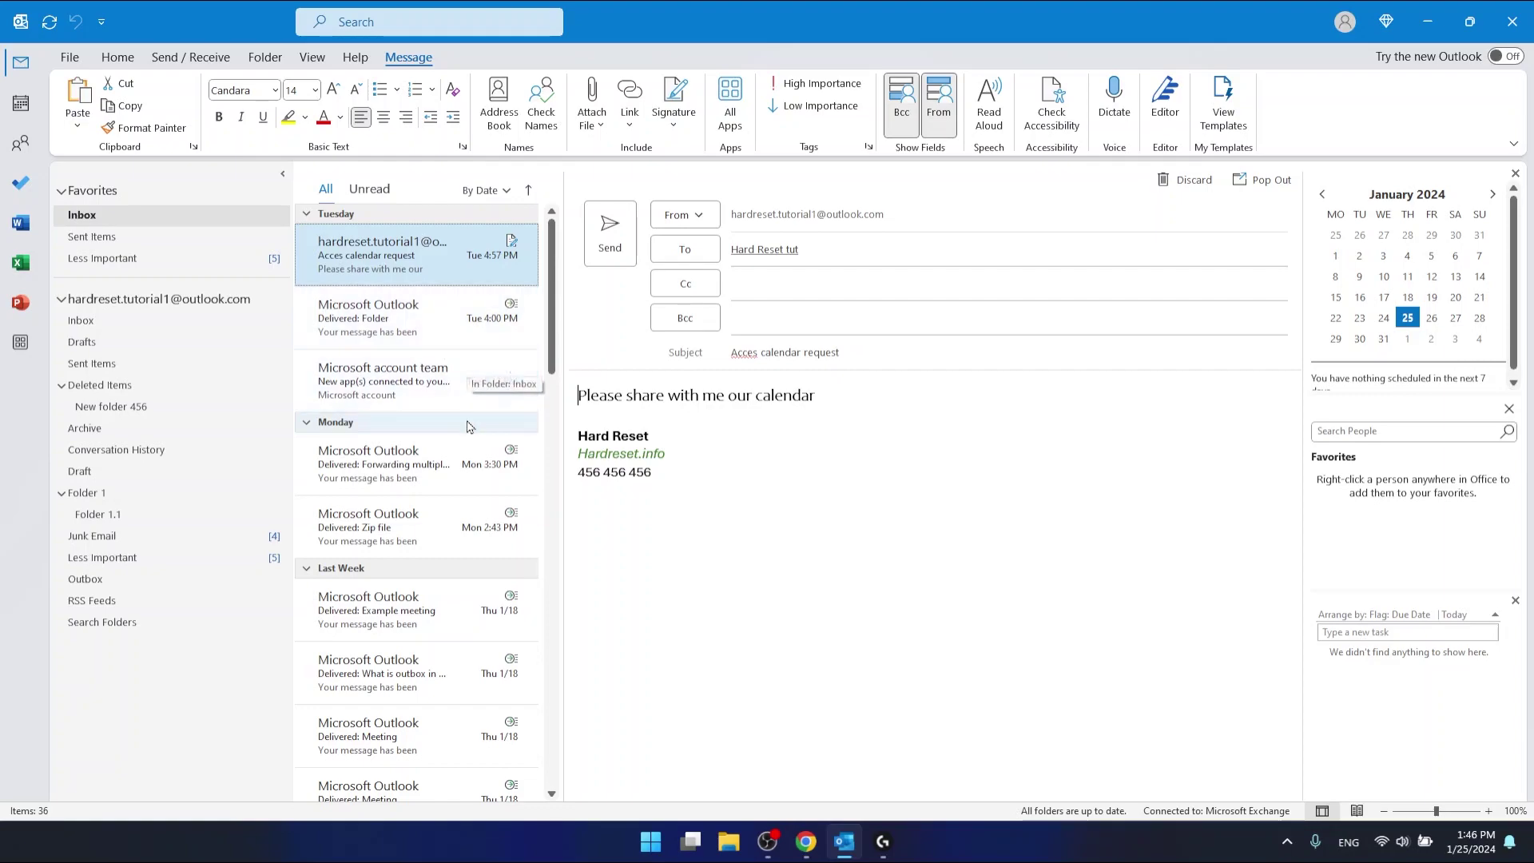
scroll(452, 428, "down", 2)
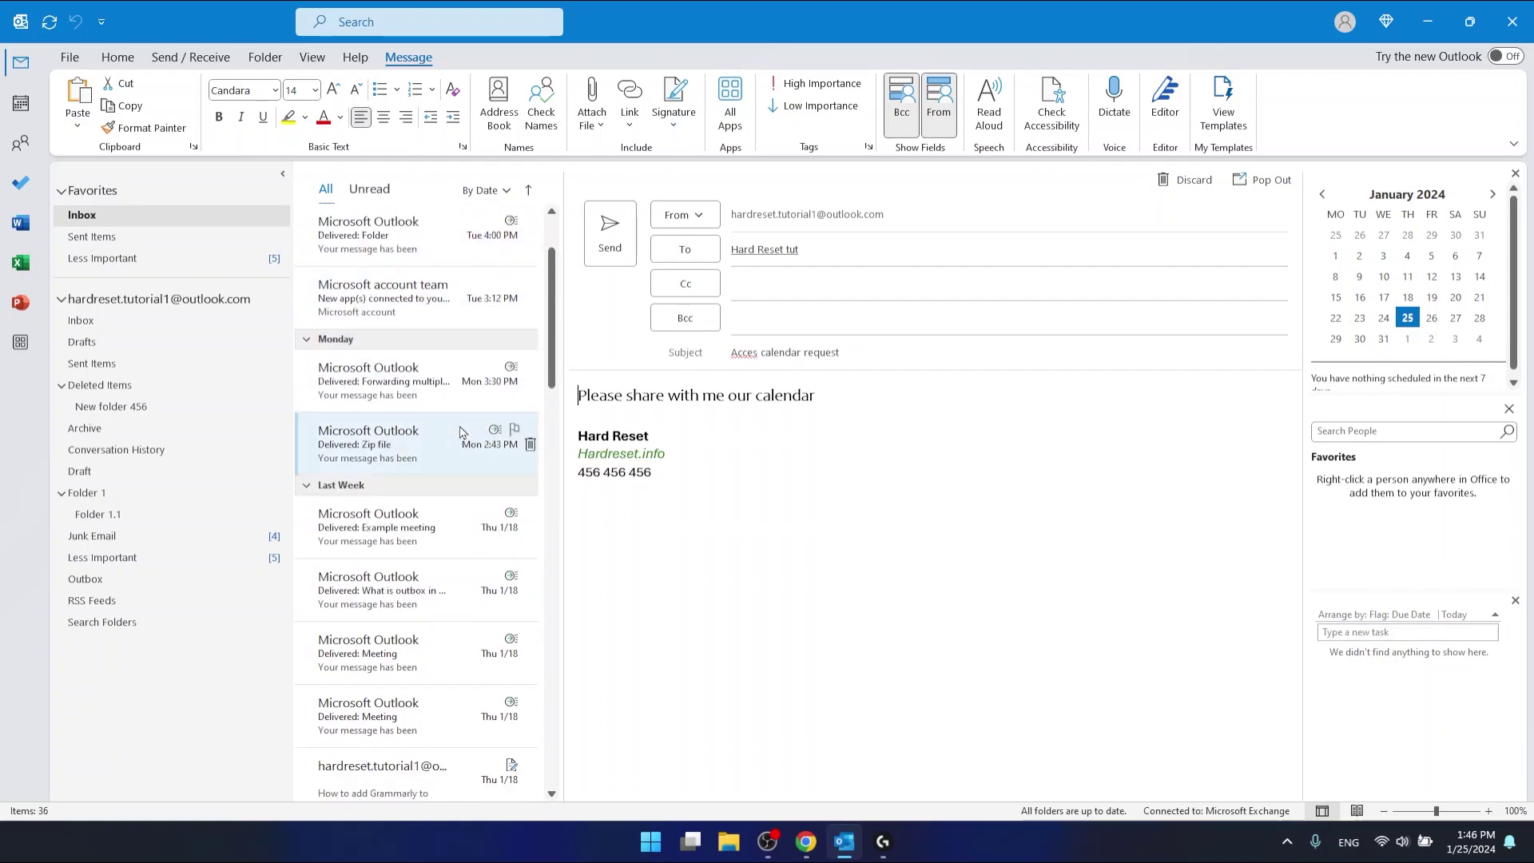
scroll(498, 342, "down", 2)
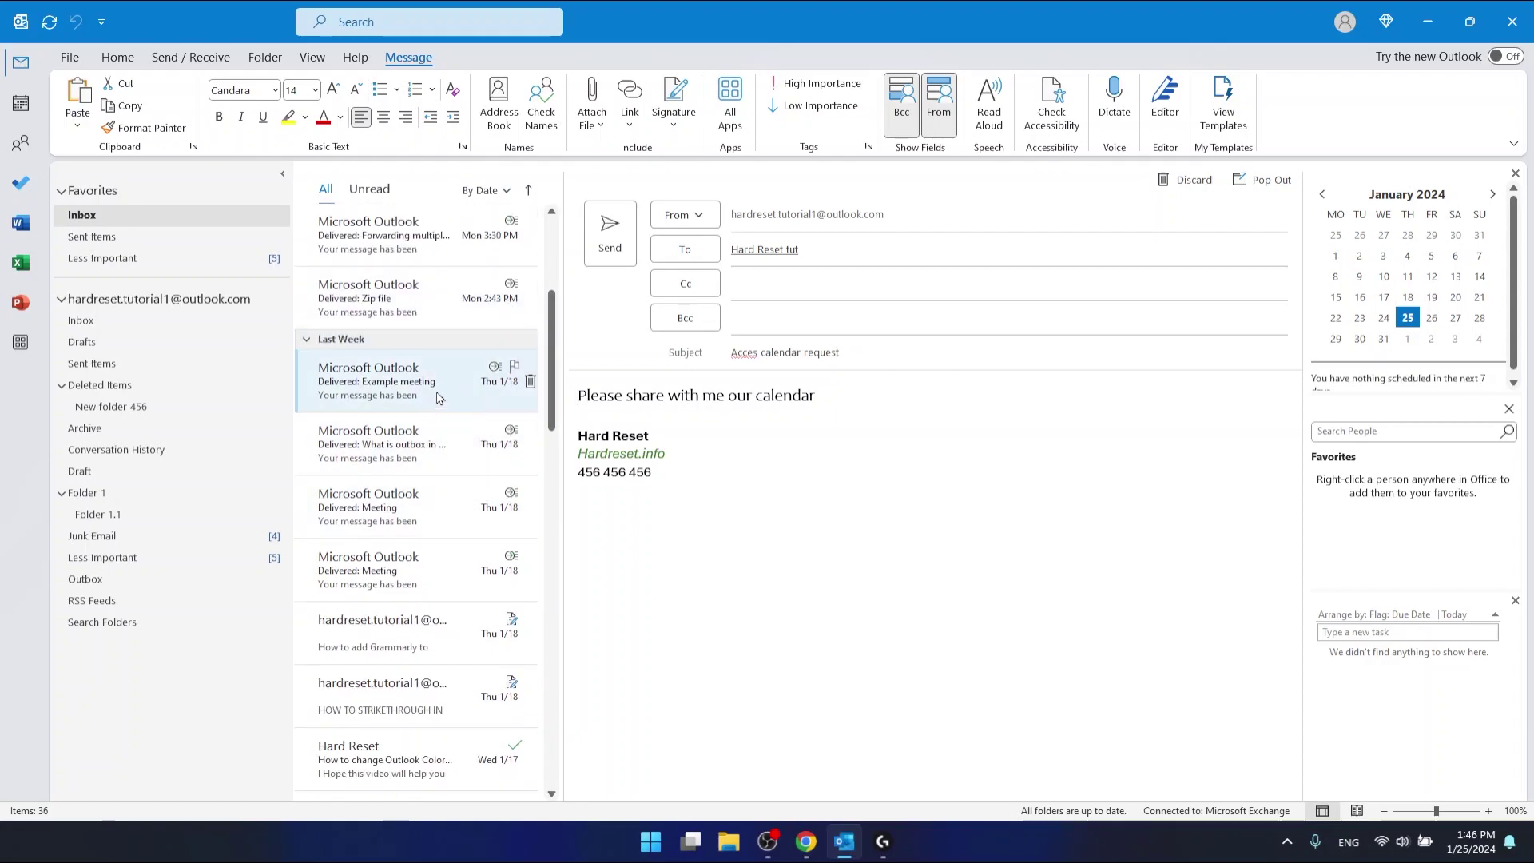
scroll(480, 387, "up", 1)
scroll(481, 387, "down", 1)
scroll(480, 388, "up", 5)
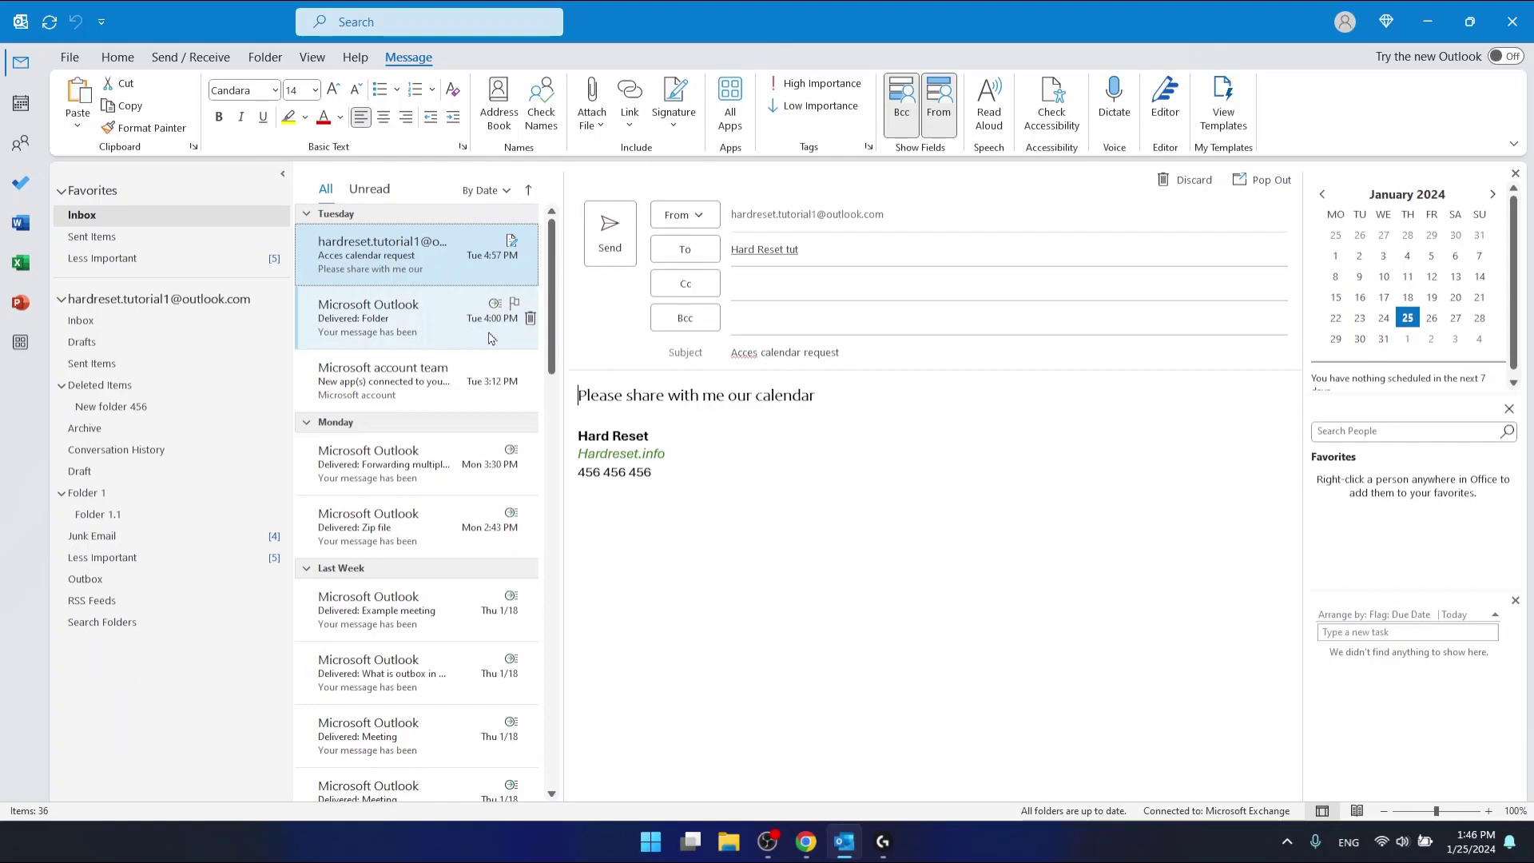
scroll(404, 480, "down", 3)
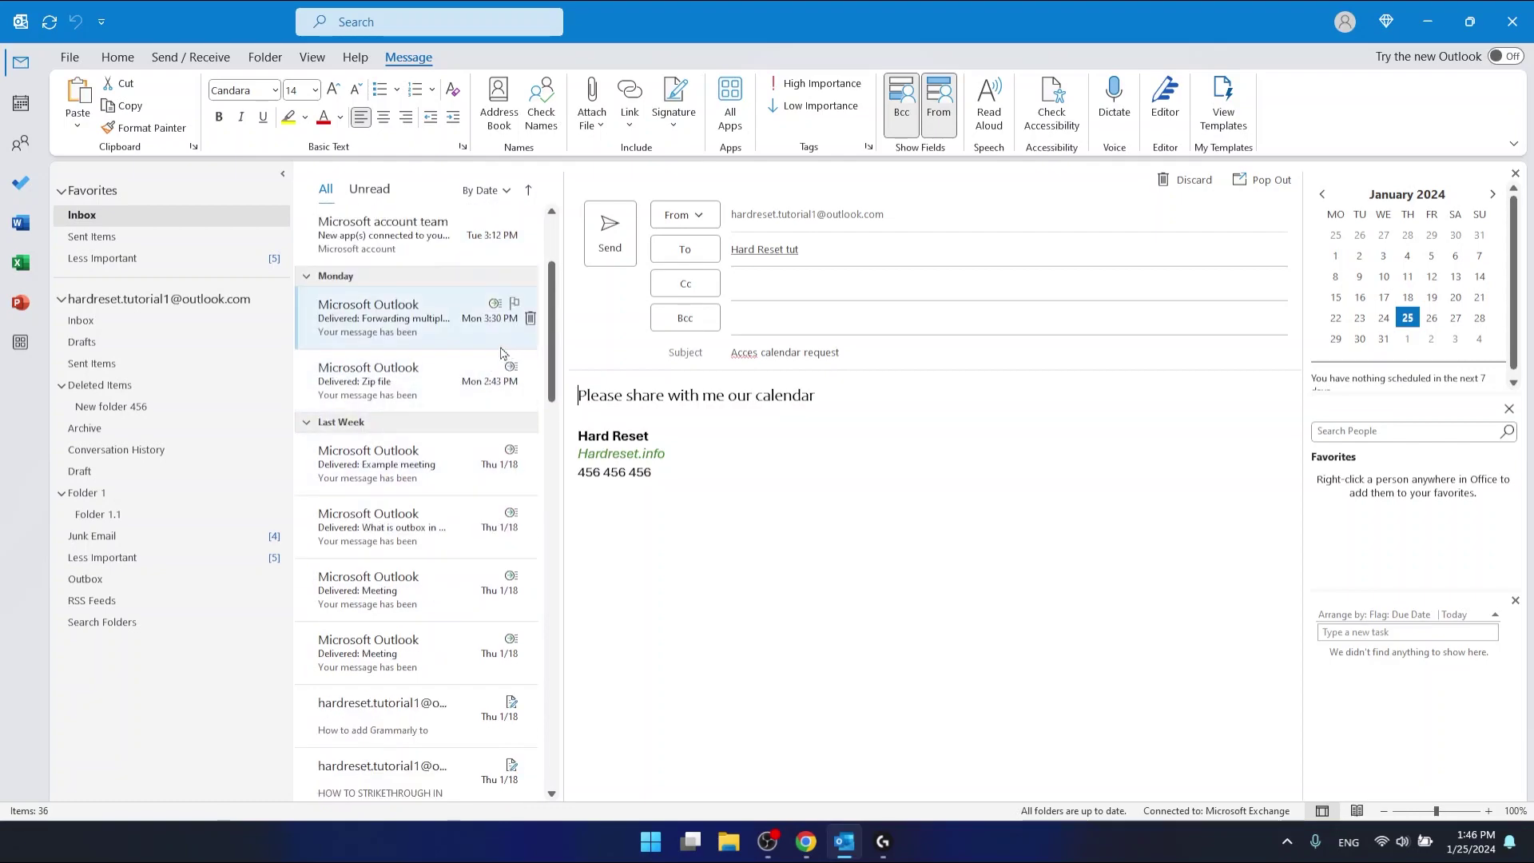
scroll(411, 431, "down", 3)
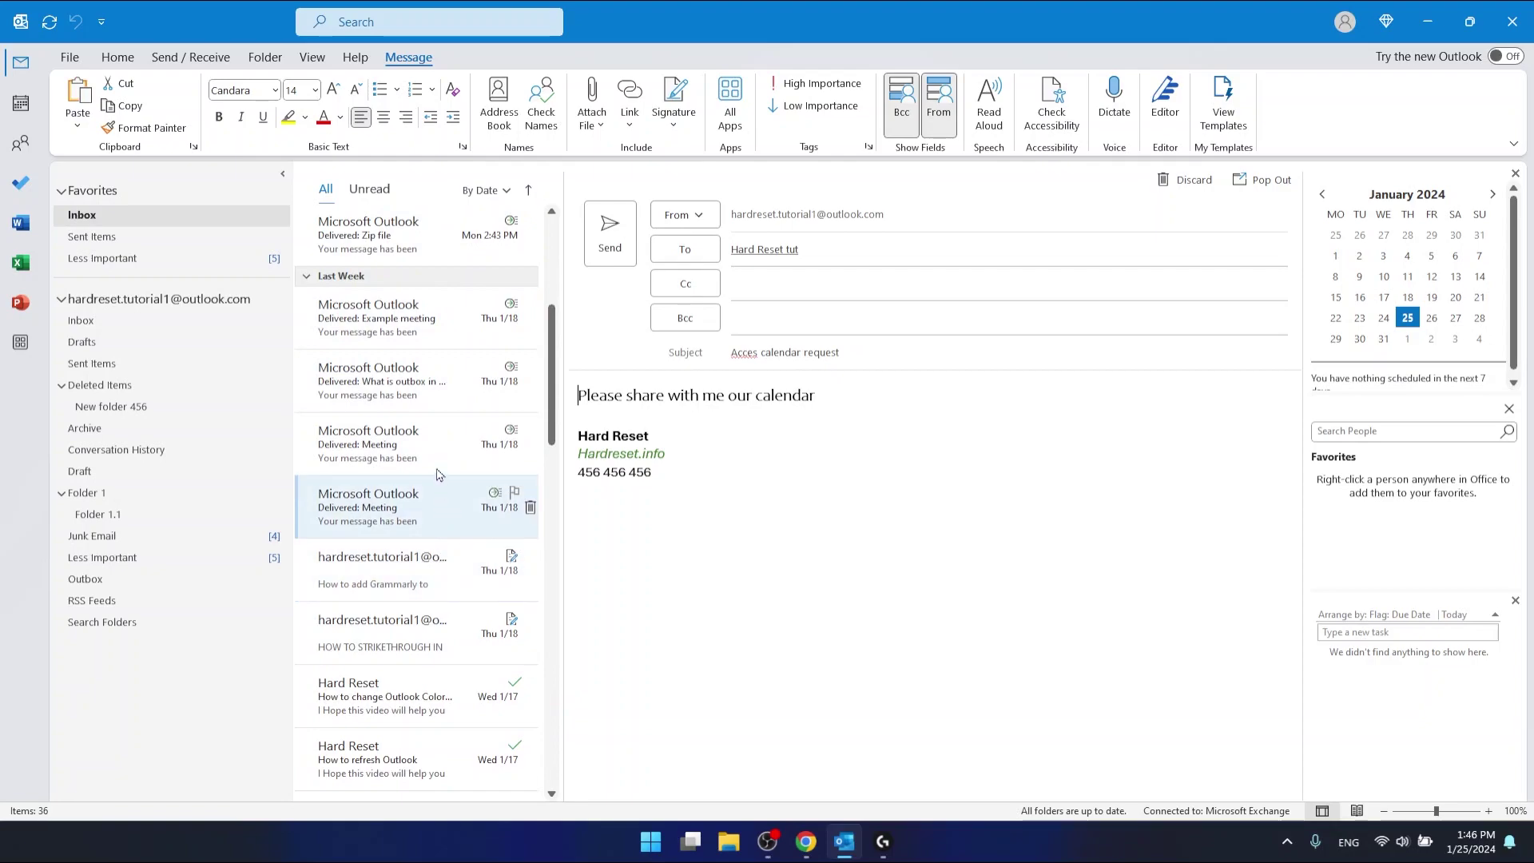
scroll(437, 475, "up", 4)
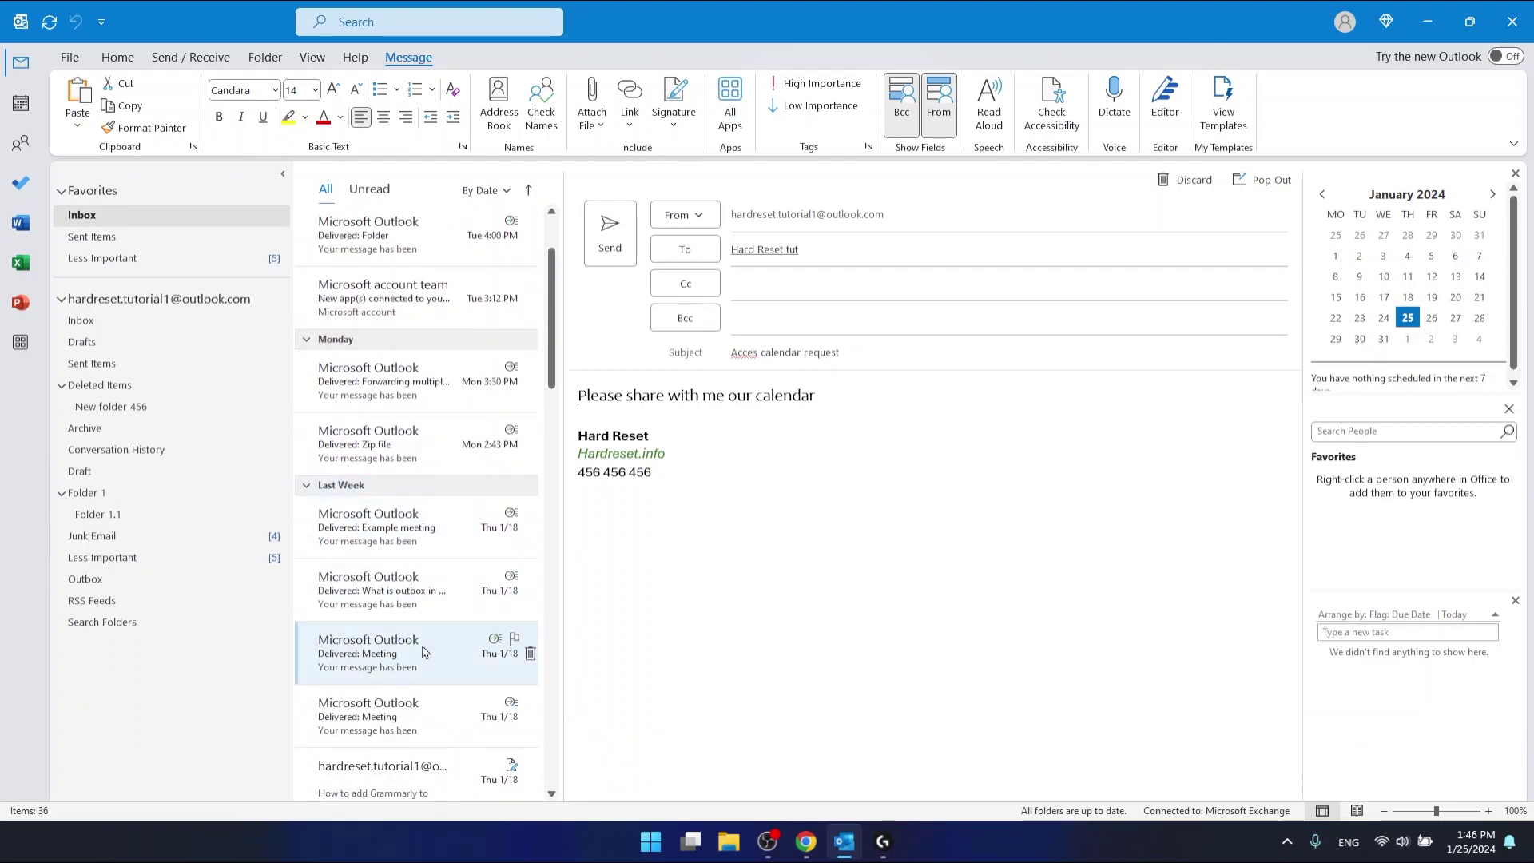
- Open the management of rules and alerts from the Forwarding multiple message in the Inbox
right_click(420, 291)
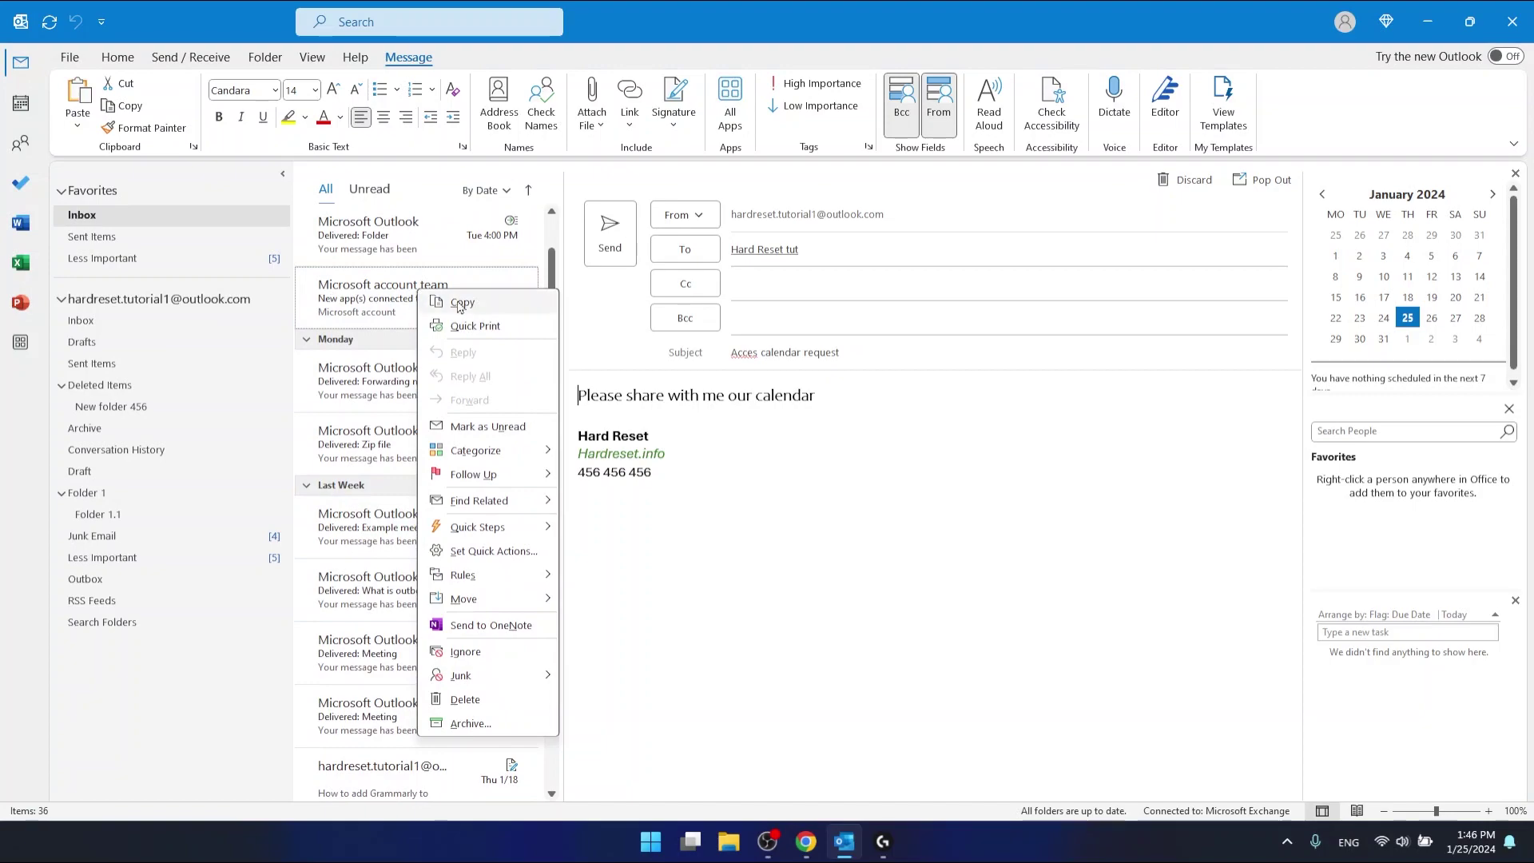
left_click(392, 348)
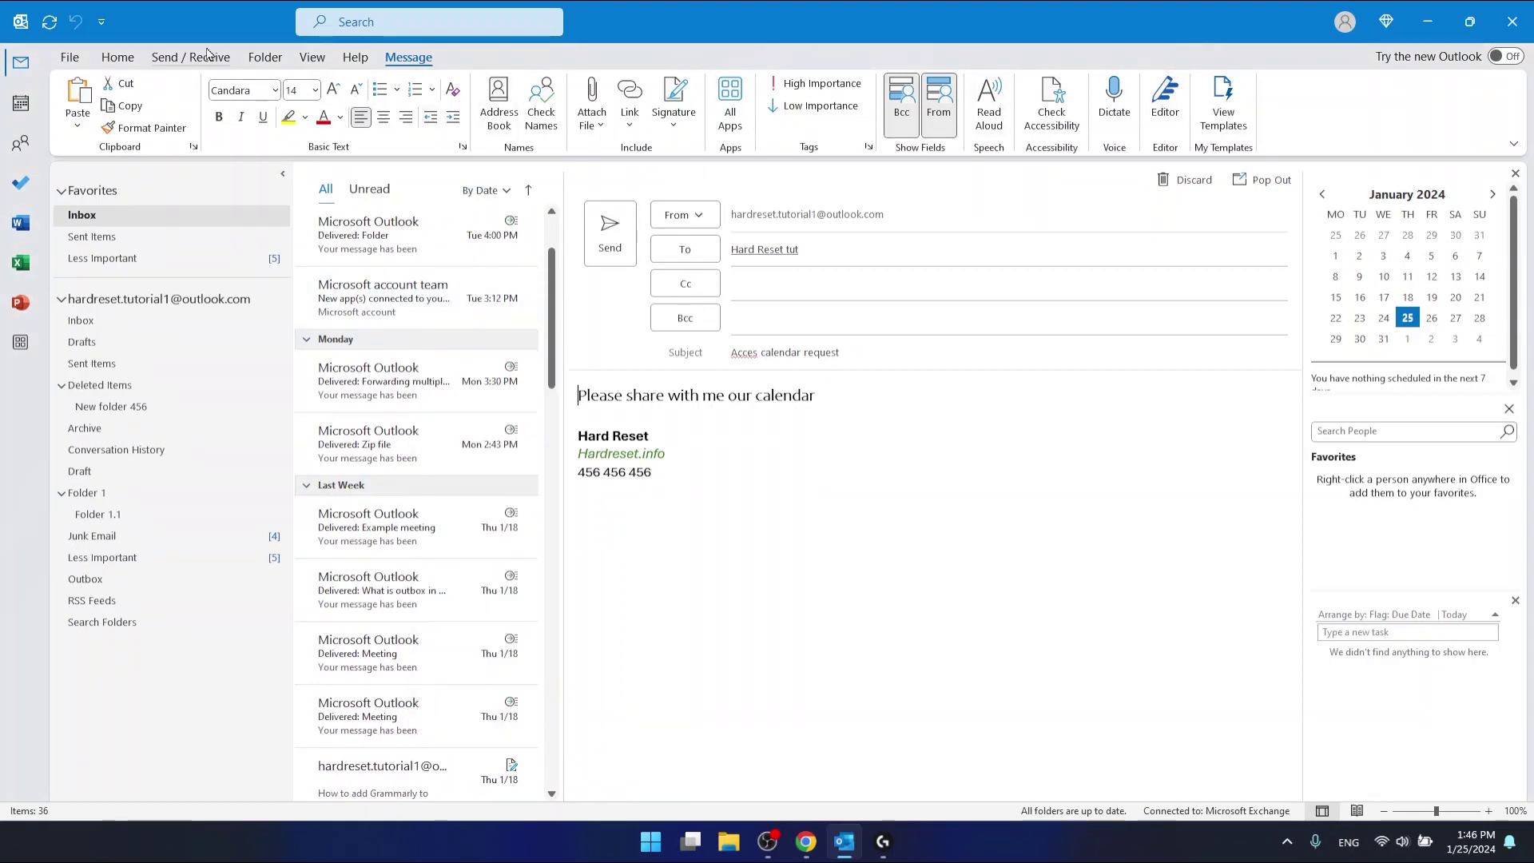
right_click(430, 368)
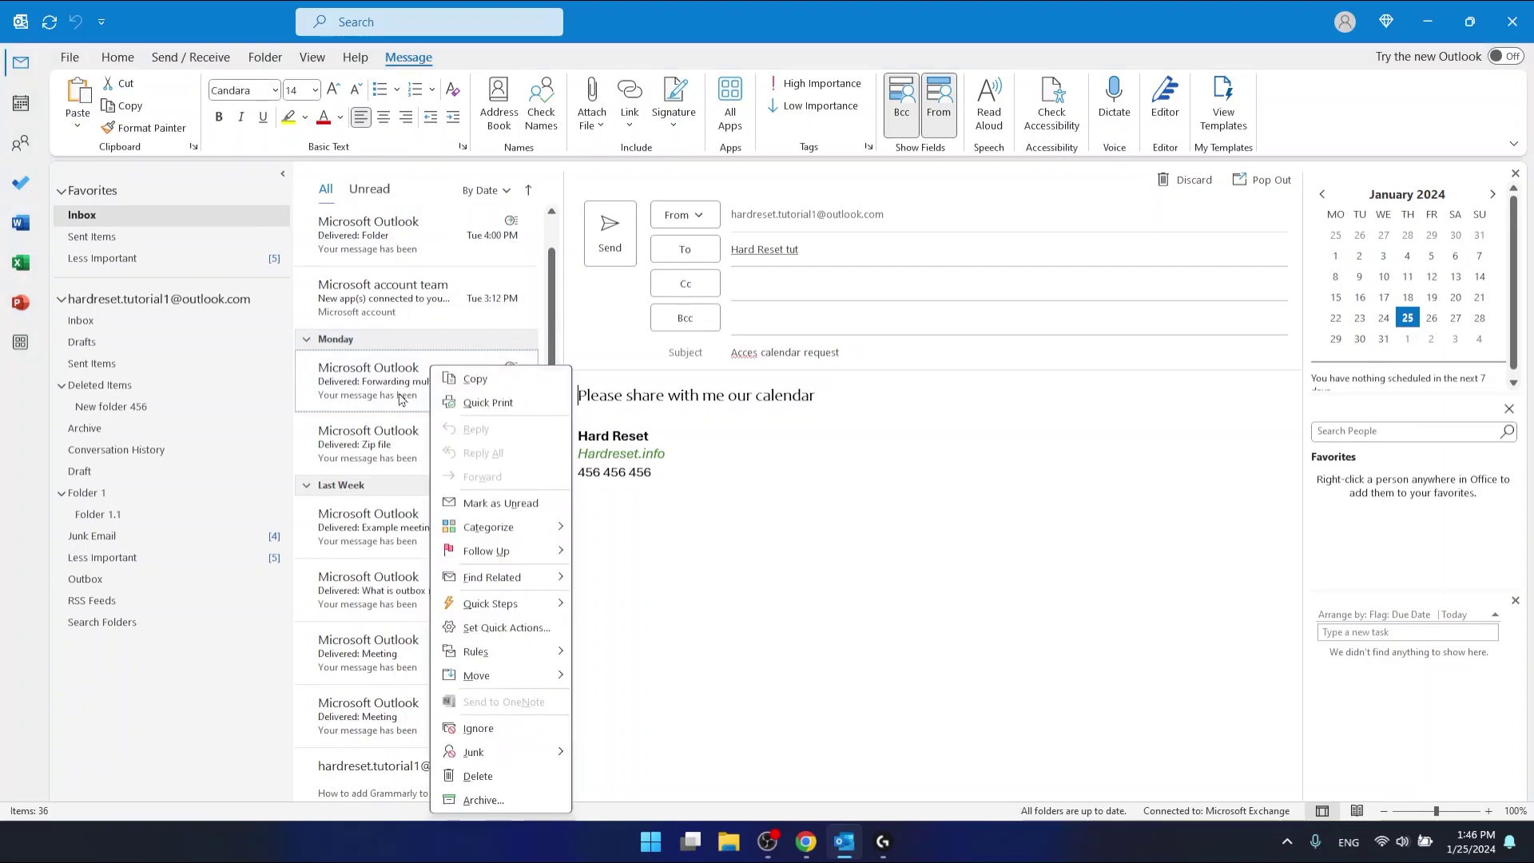
mouse_move(511, 659)
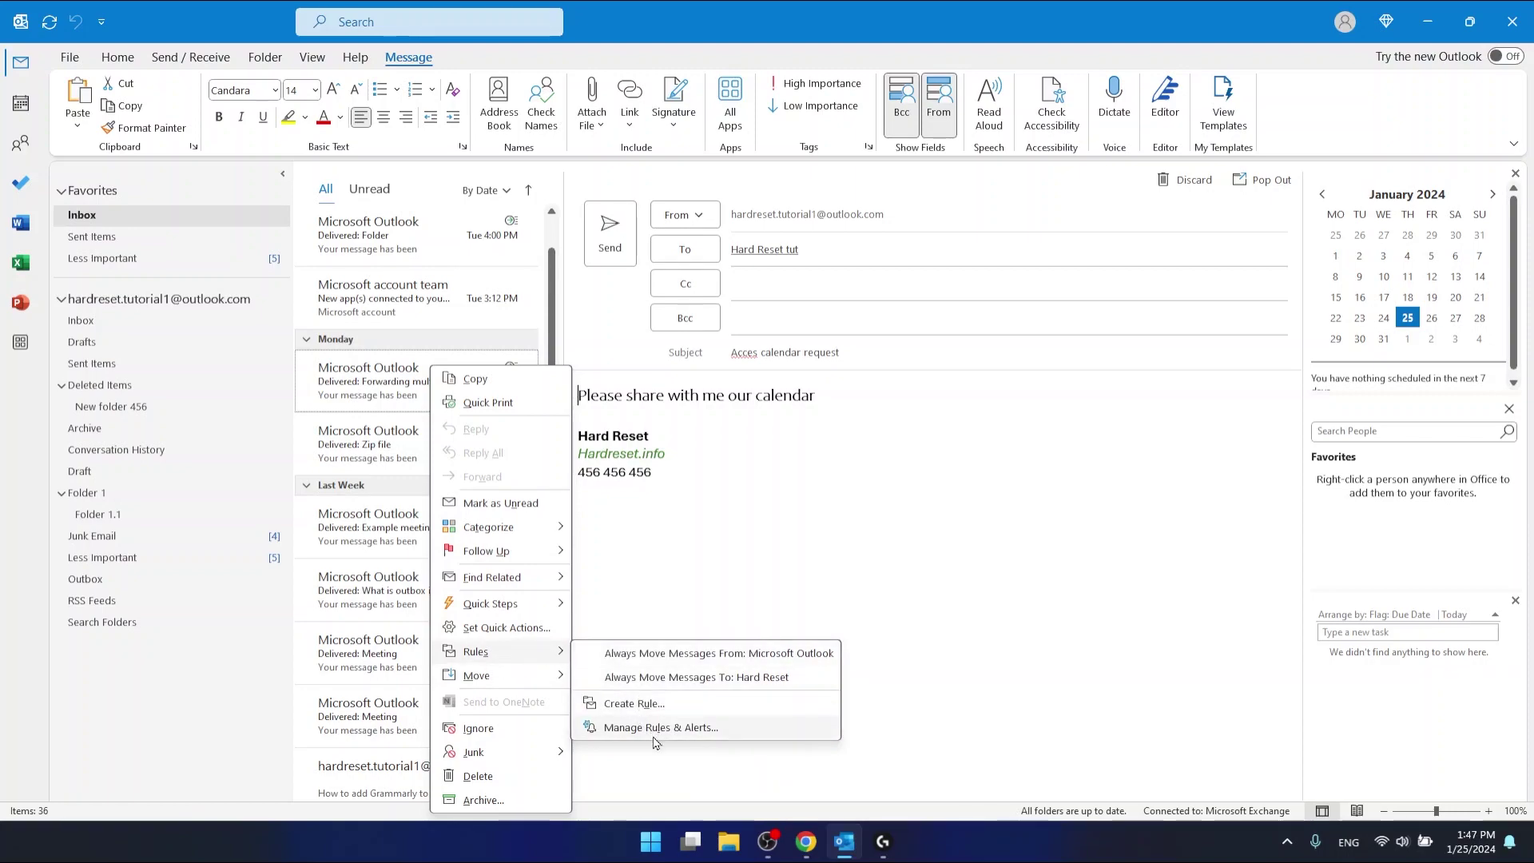
left_click(666, 728)
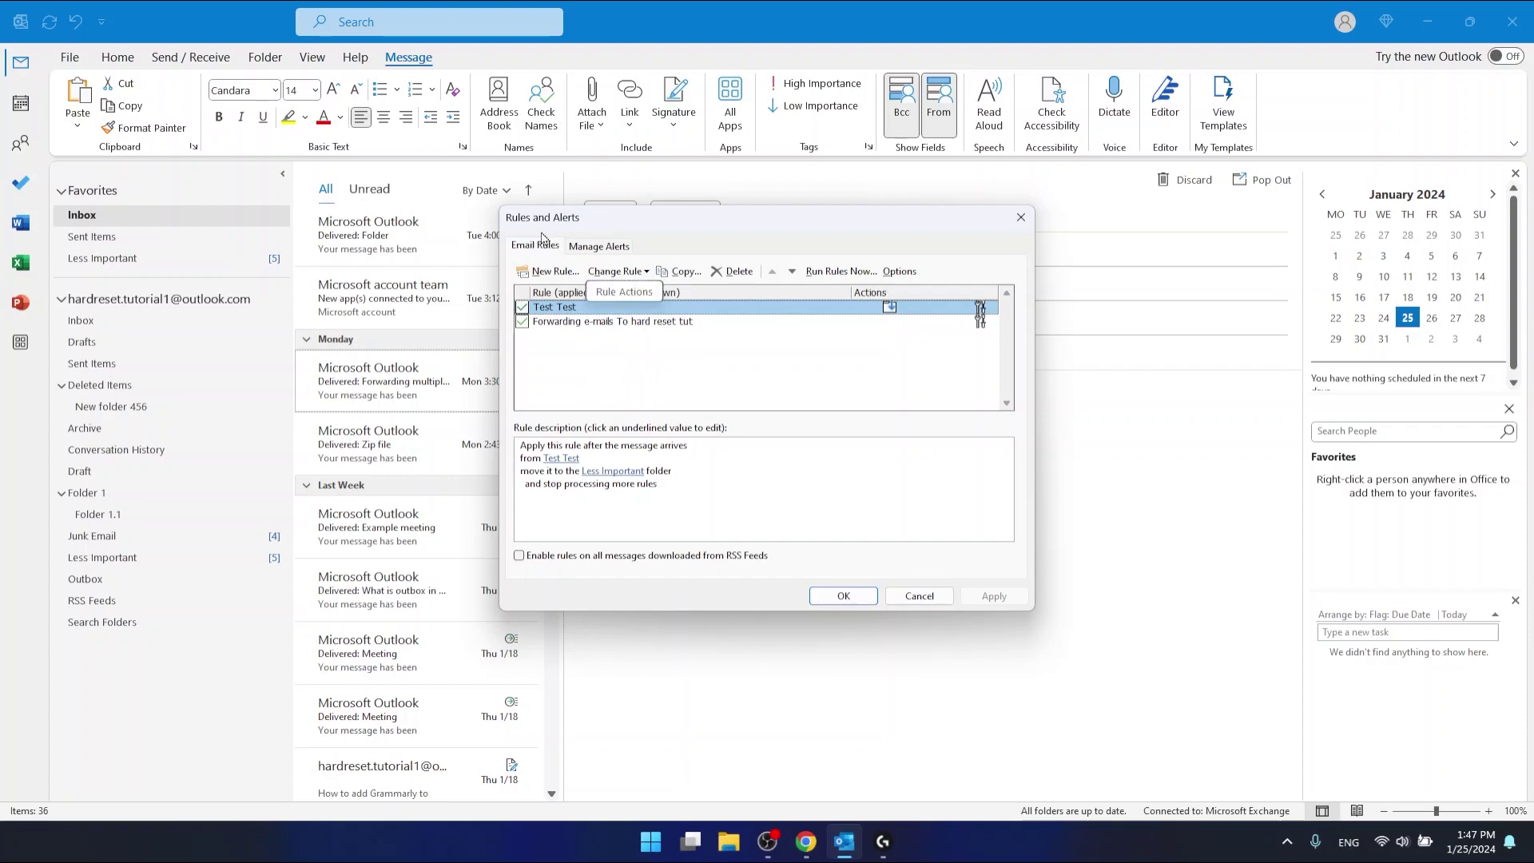
mouse_move(581, 221)
left_mouse_down()
mouse_move(631, 248)
mouse_move(598, 222)
left_mouse_up()
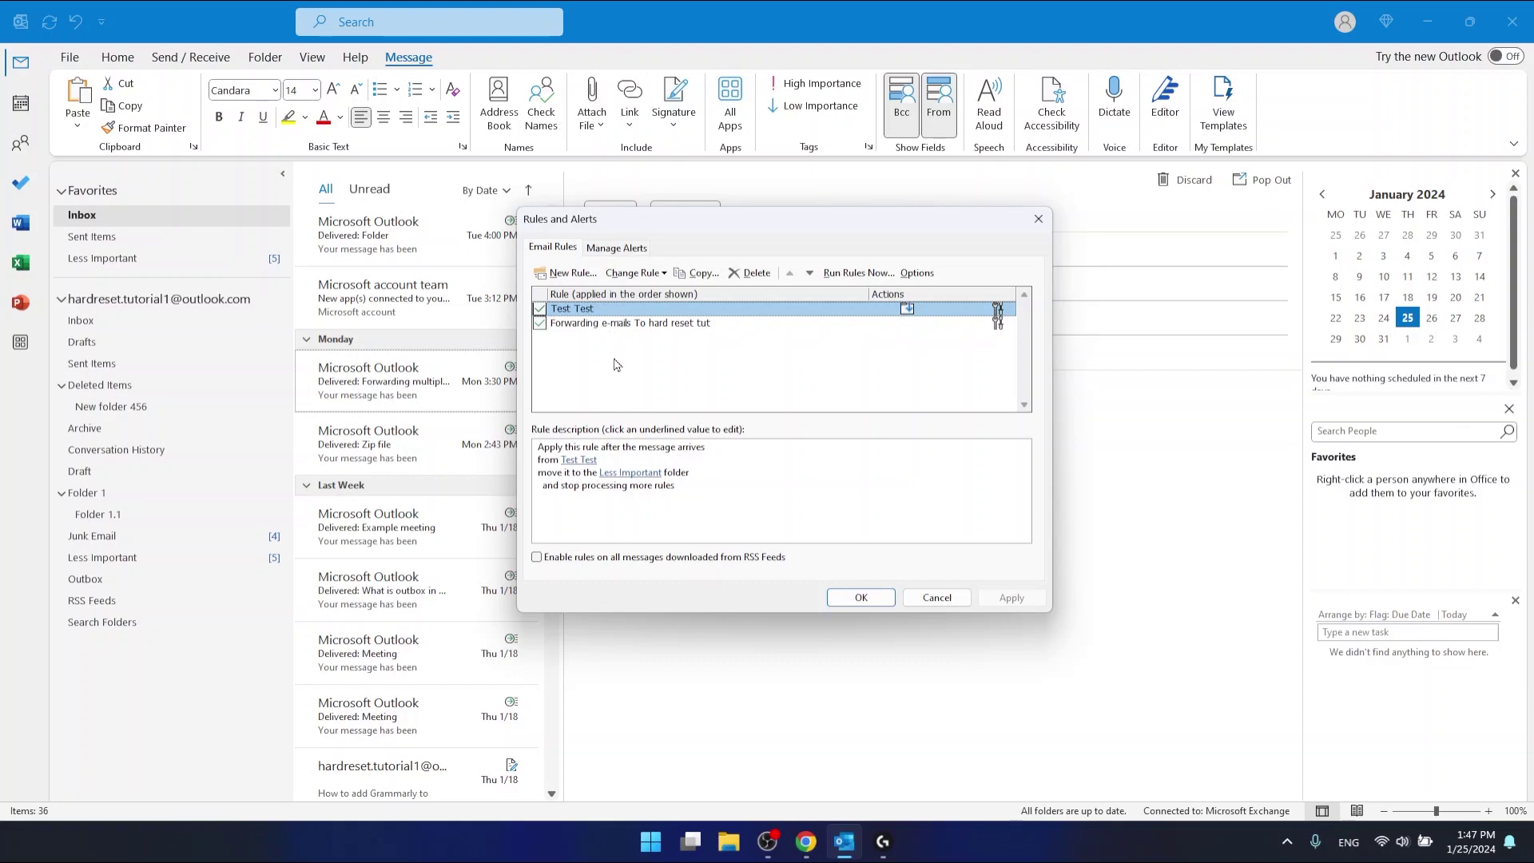
- Start a new rule from the template that moves messages with specific words in the subject to a folder
left_click(563, 276)
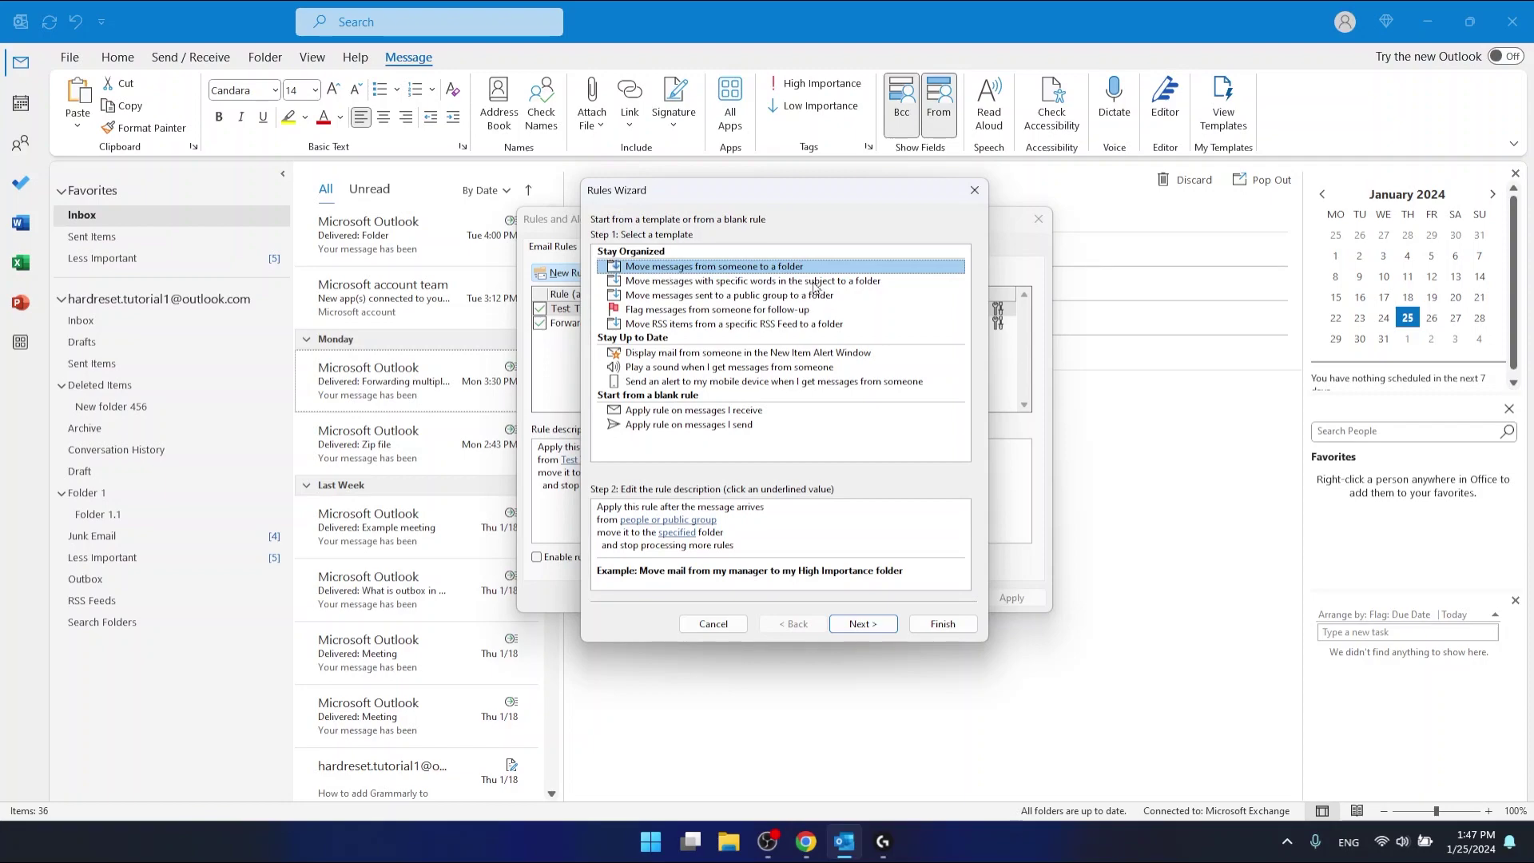
left_click(664, 283)
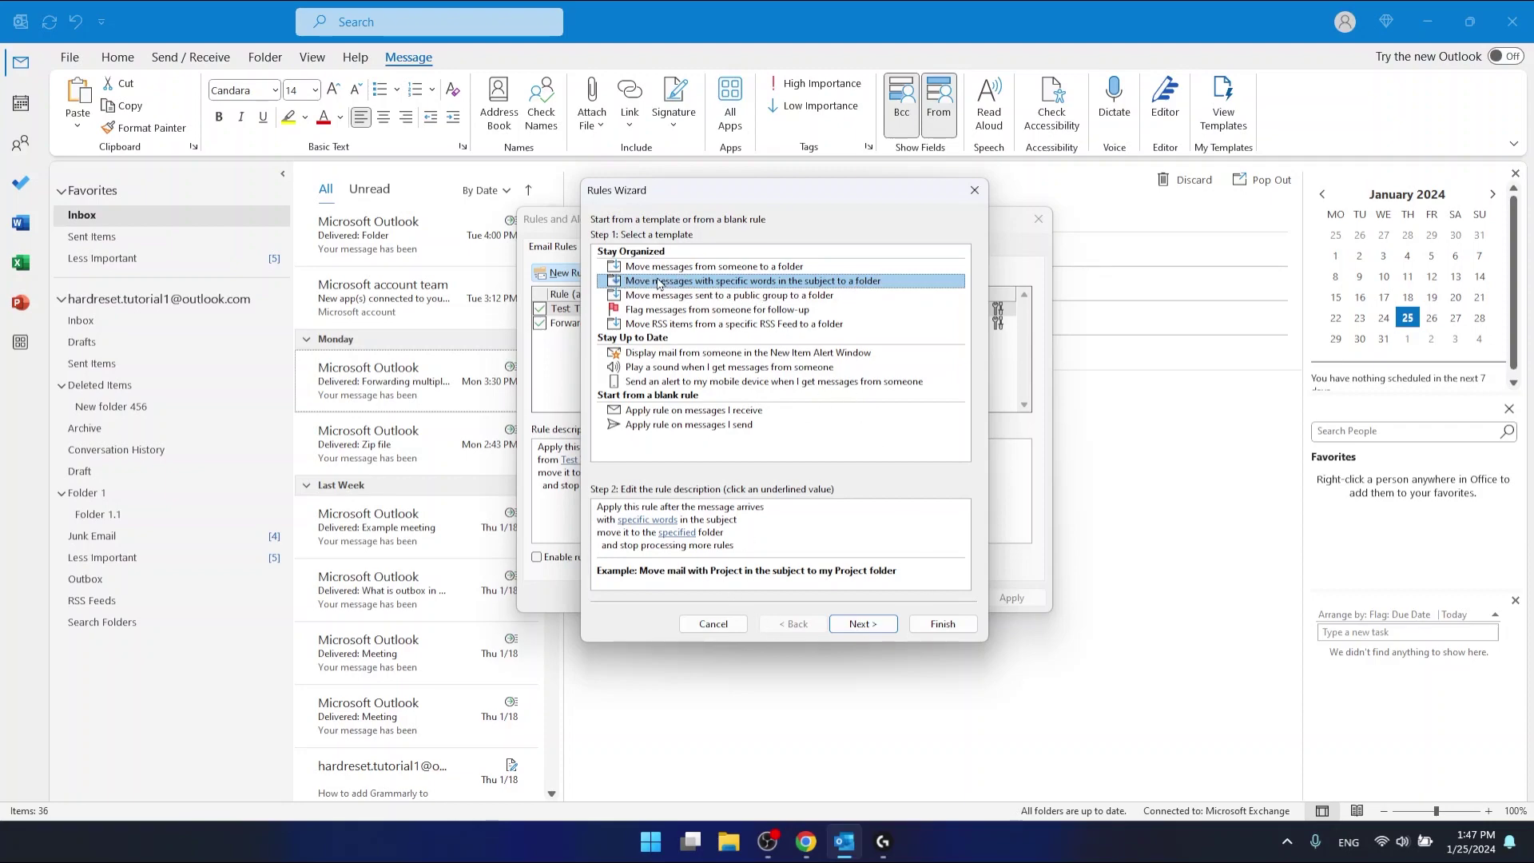
left_click(861, 625)
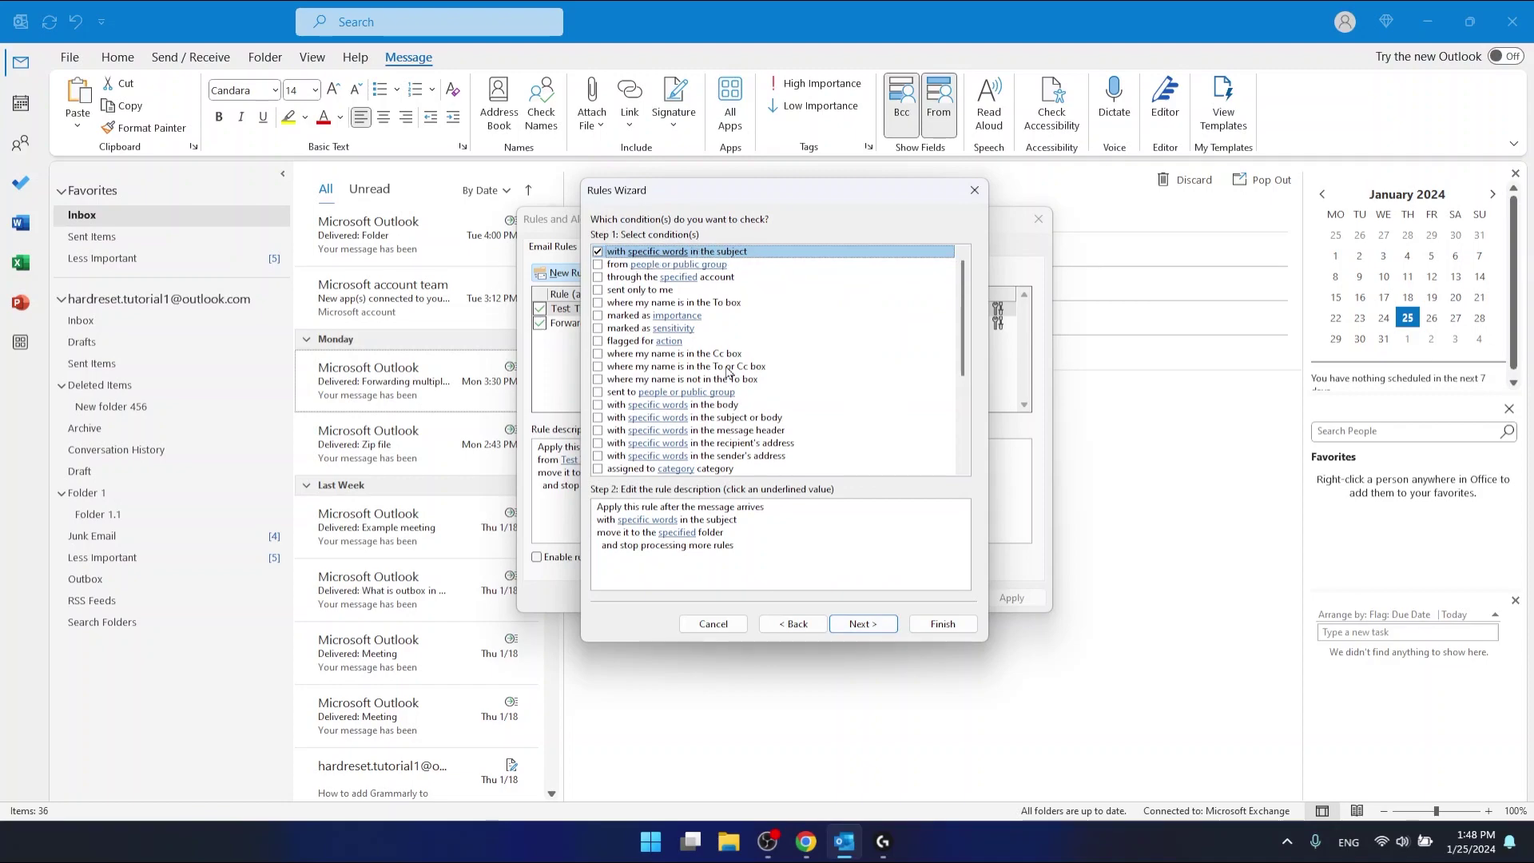
scroll(743, 420, "down", 1)
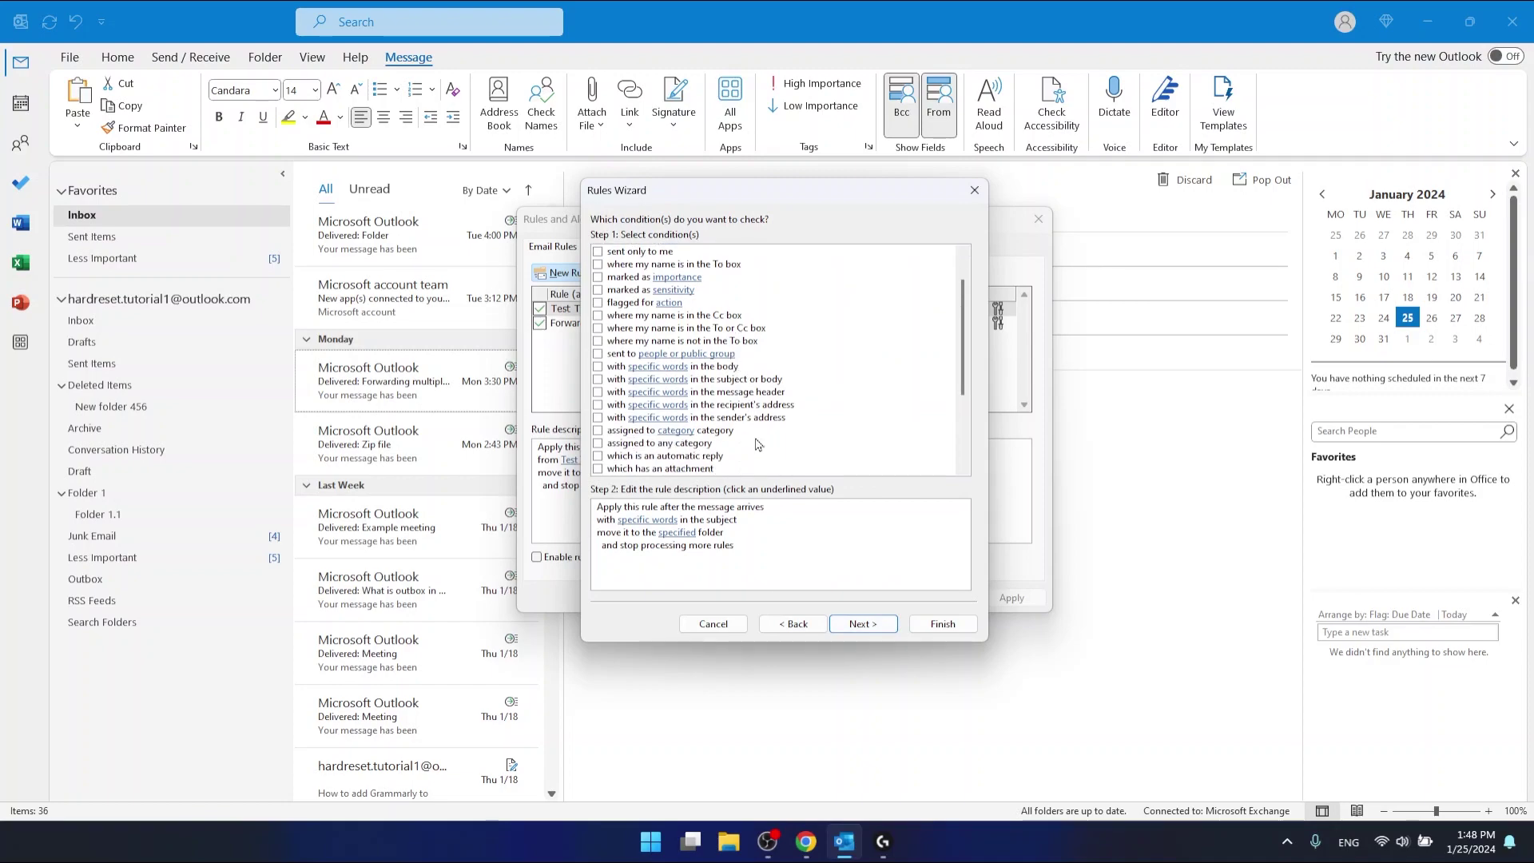
scroll(749, 382, "down", 3)
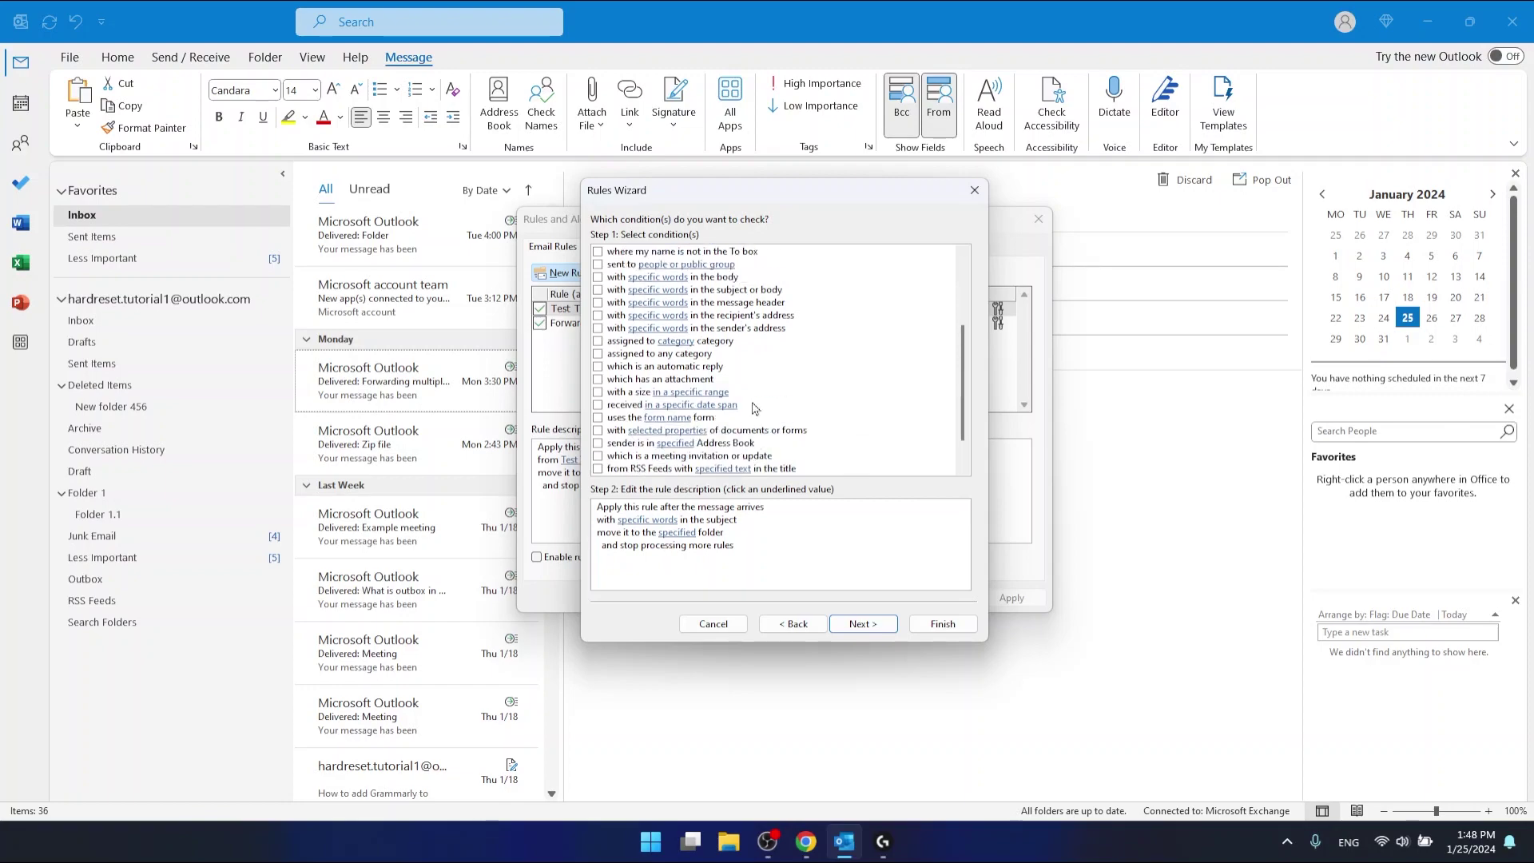
scroll(756, 408, "up", 2)
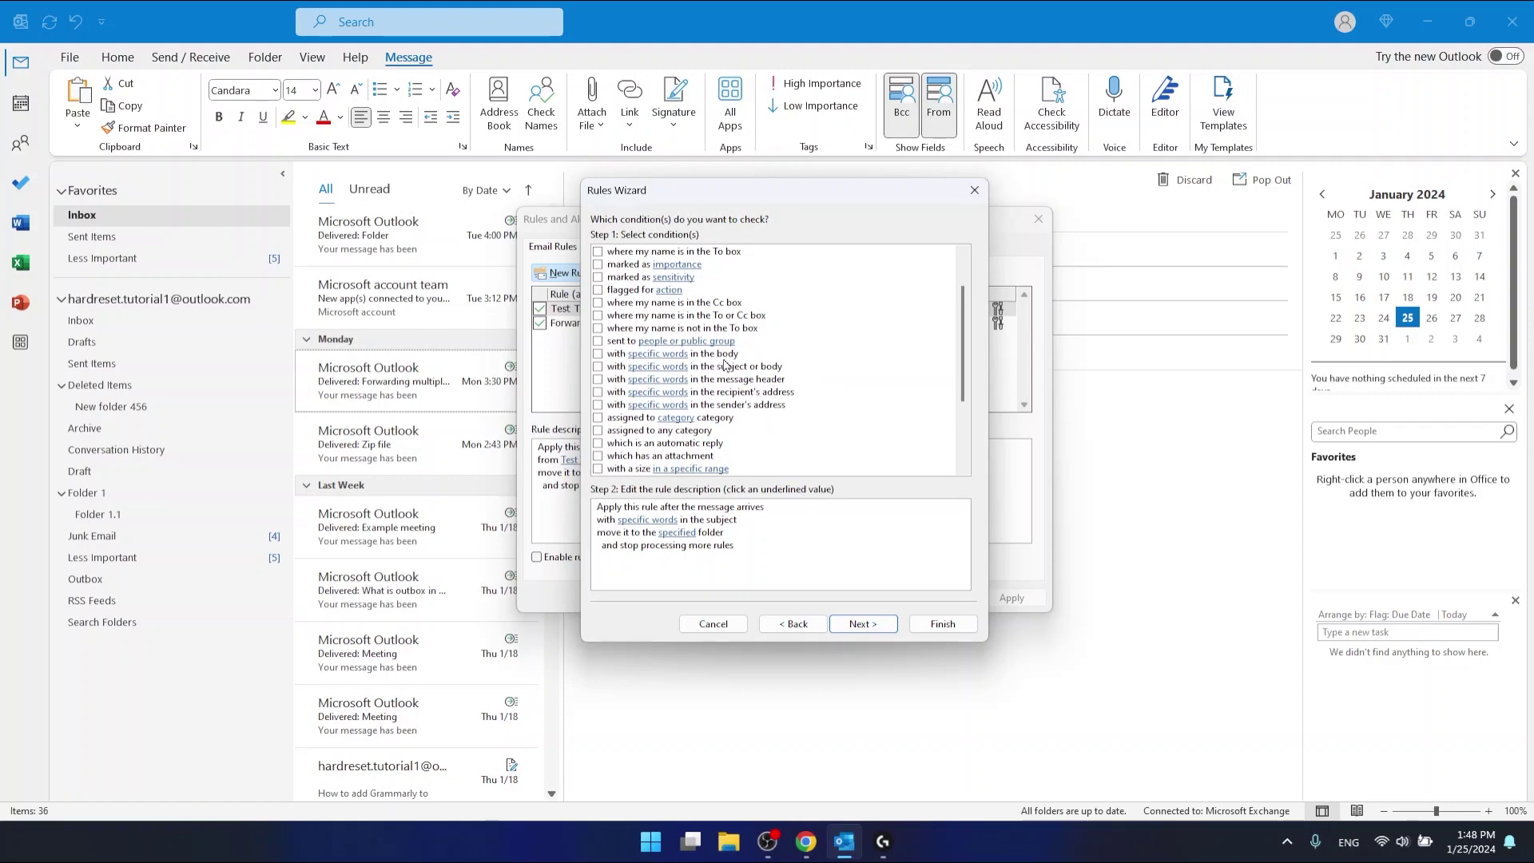
scroll(731, 365, "up", 2)
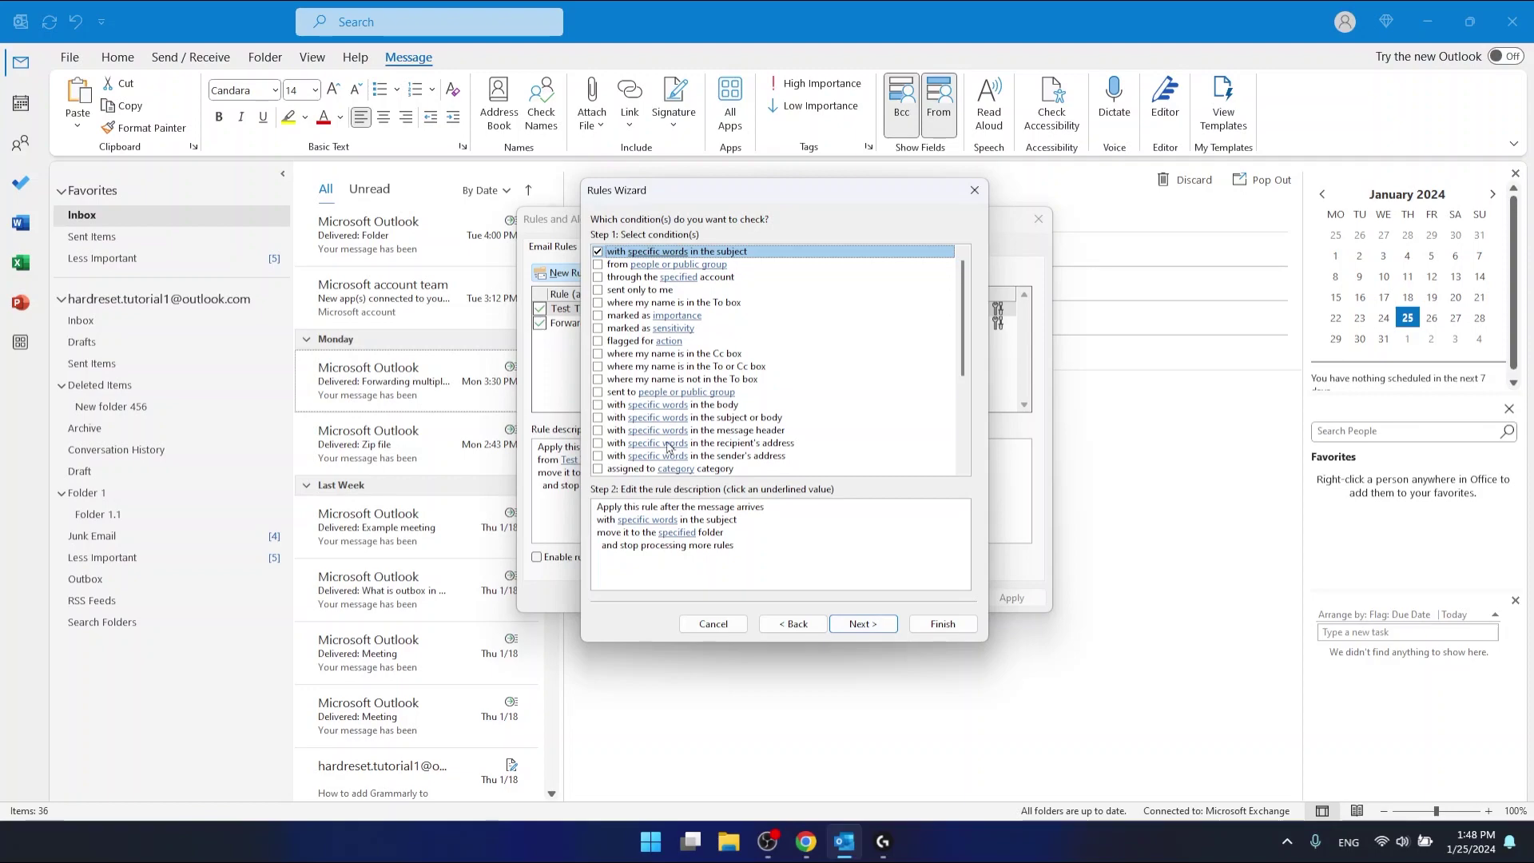
scroll(668, 446, "down", 3)
scroll(711, 438, "up", 3)
left_click(598, 276)
left_click(598, 290)
left_click(598, 315)
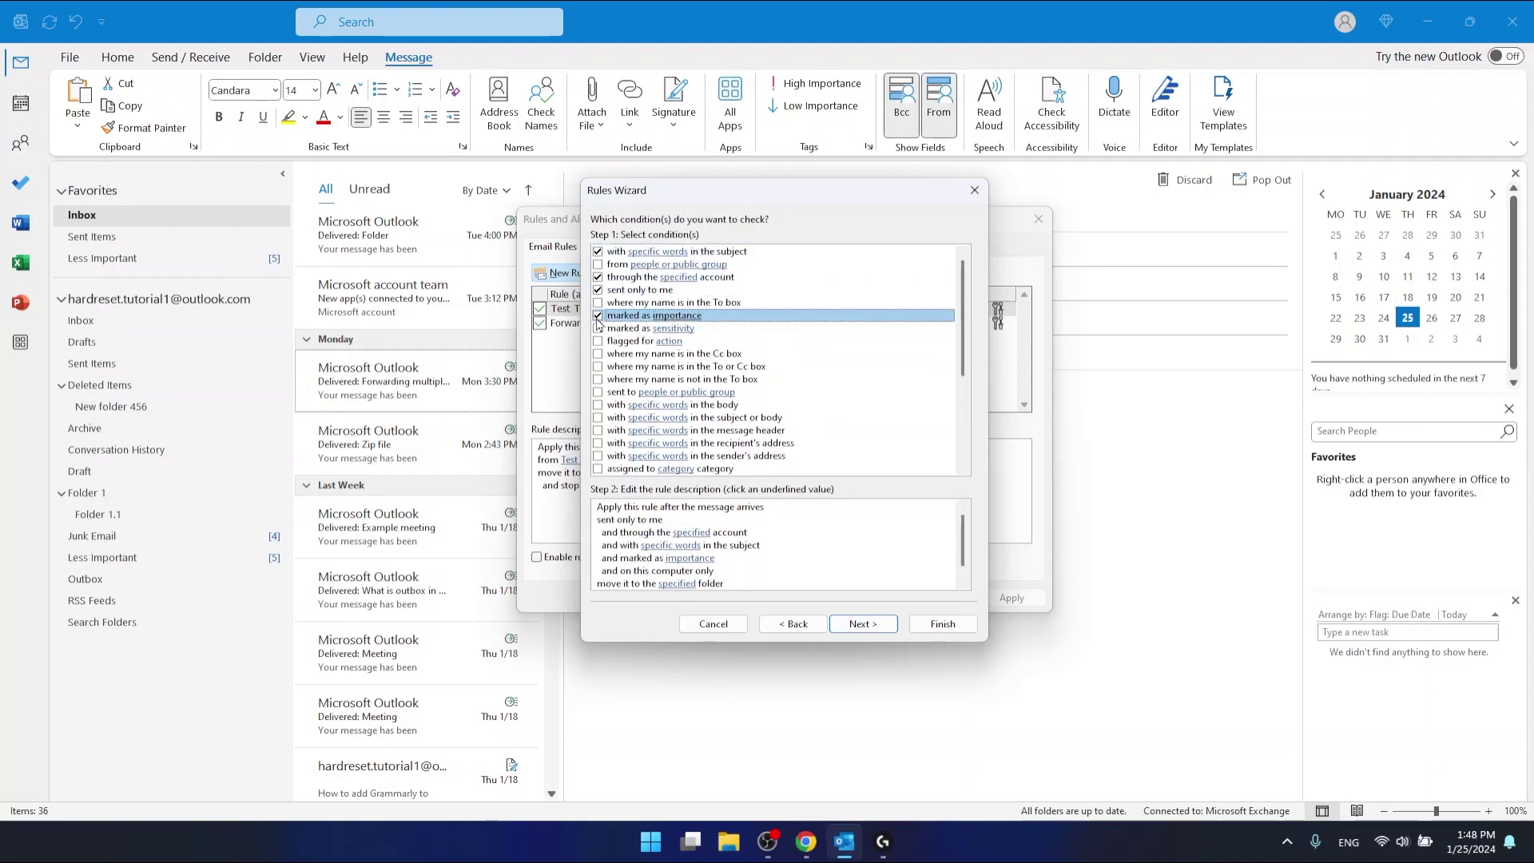
left_click(598, 315)
left_click(597, 289)
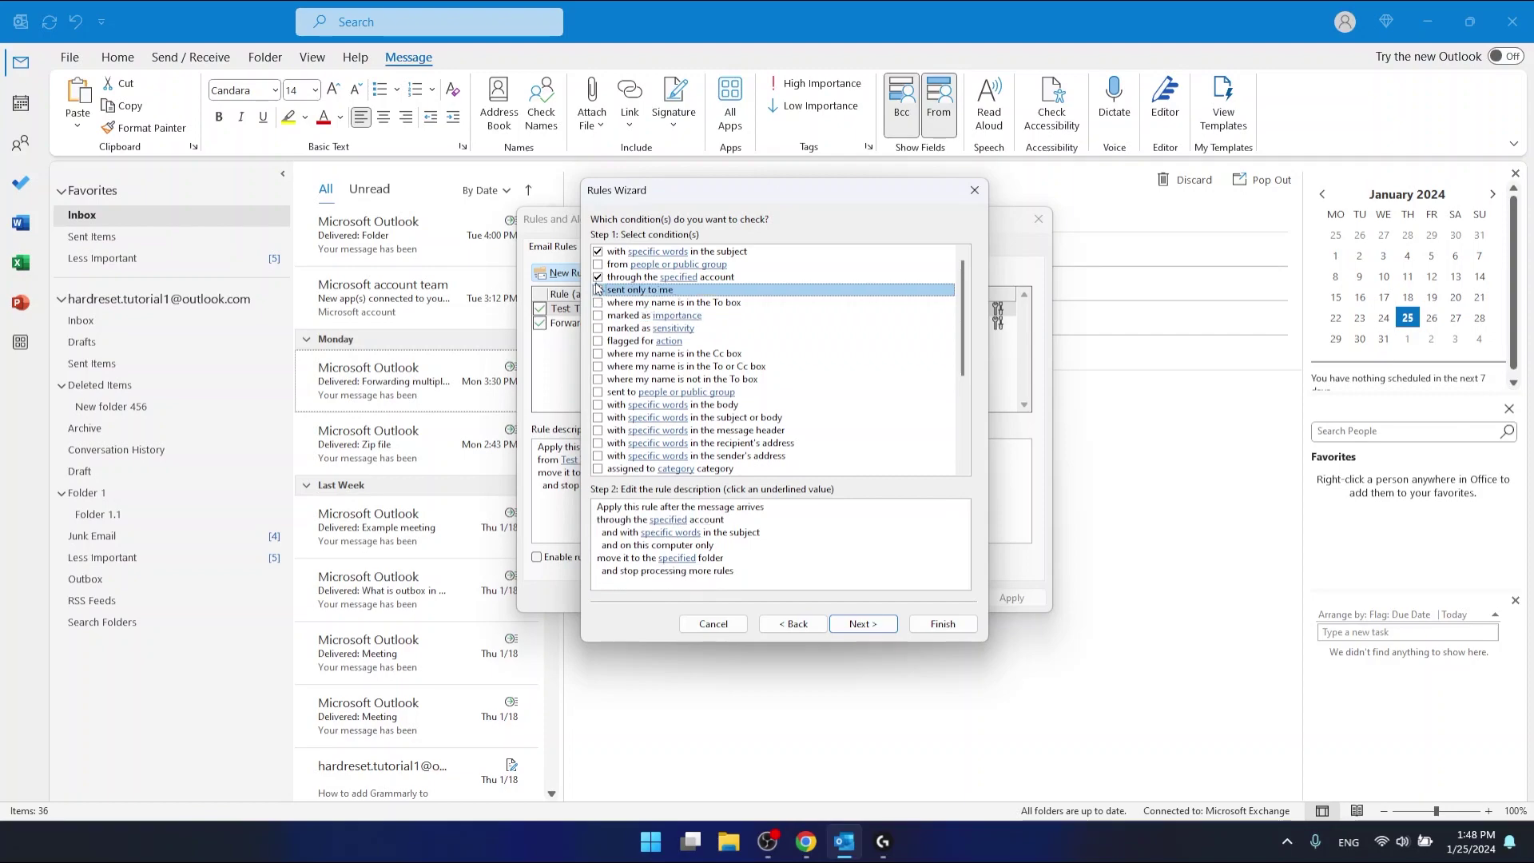
left_click(598, 276)
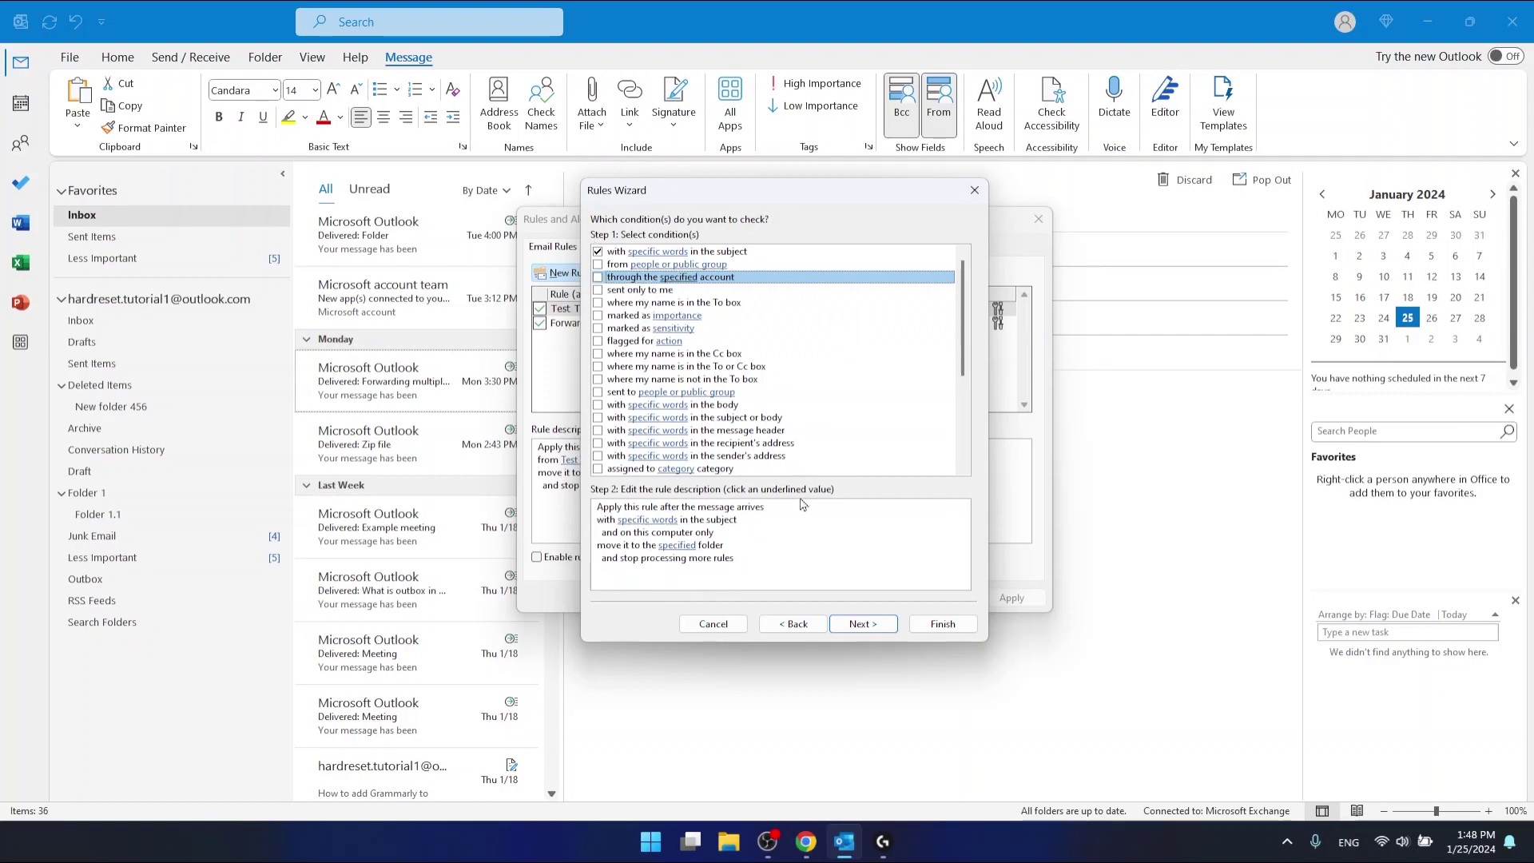
- Set the words to search for in the rule's subject condition to "How to"
left_click(864, 626)
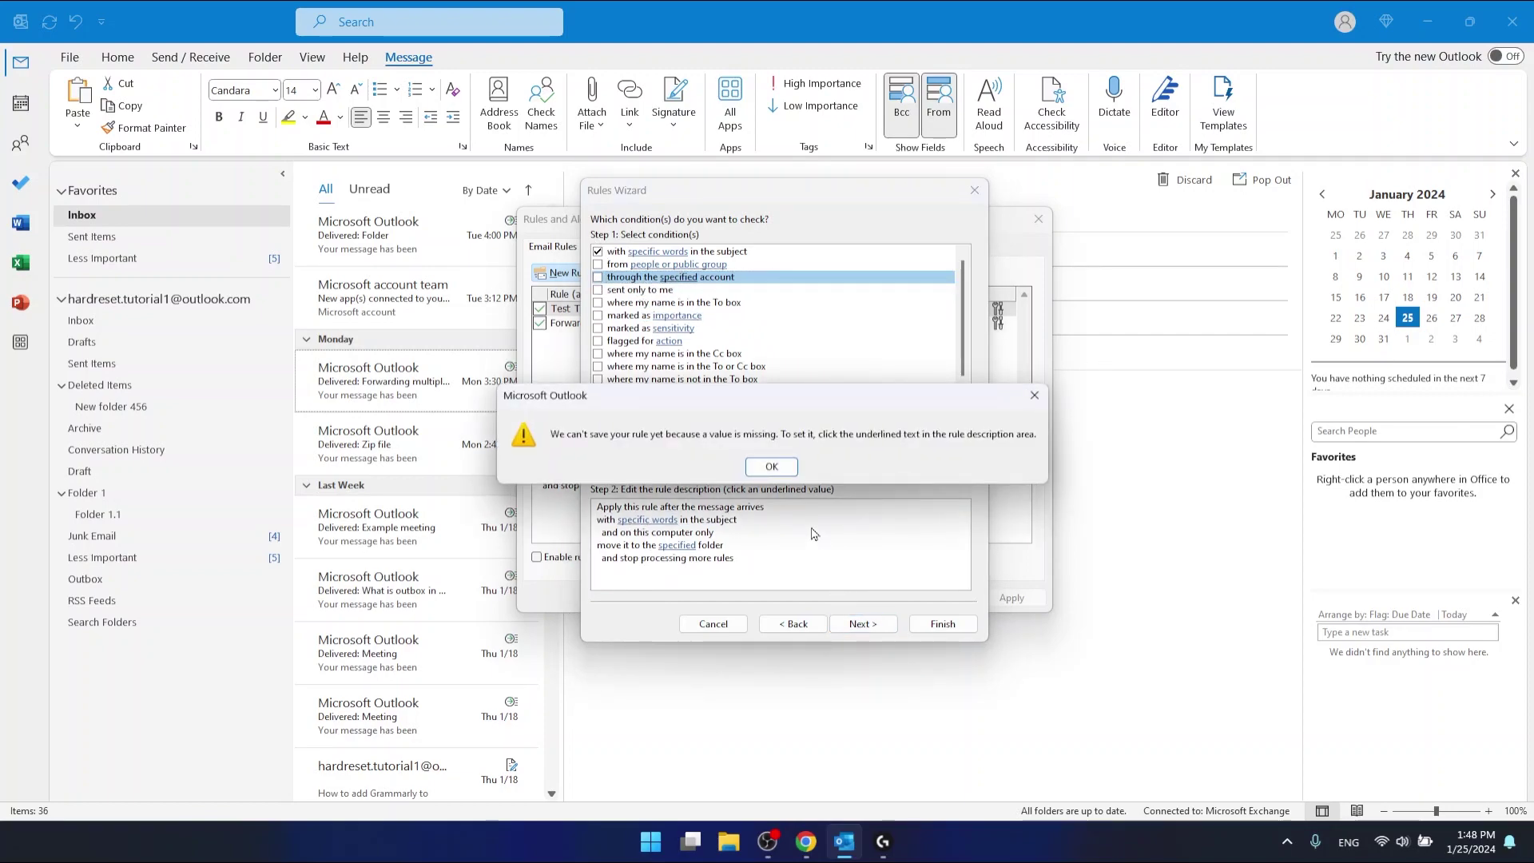
left_click(772, 468)
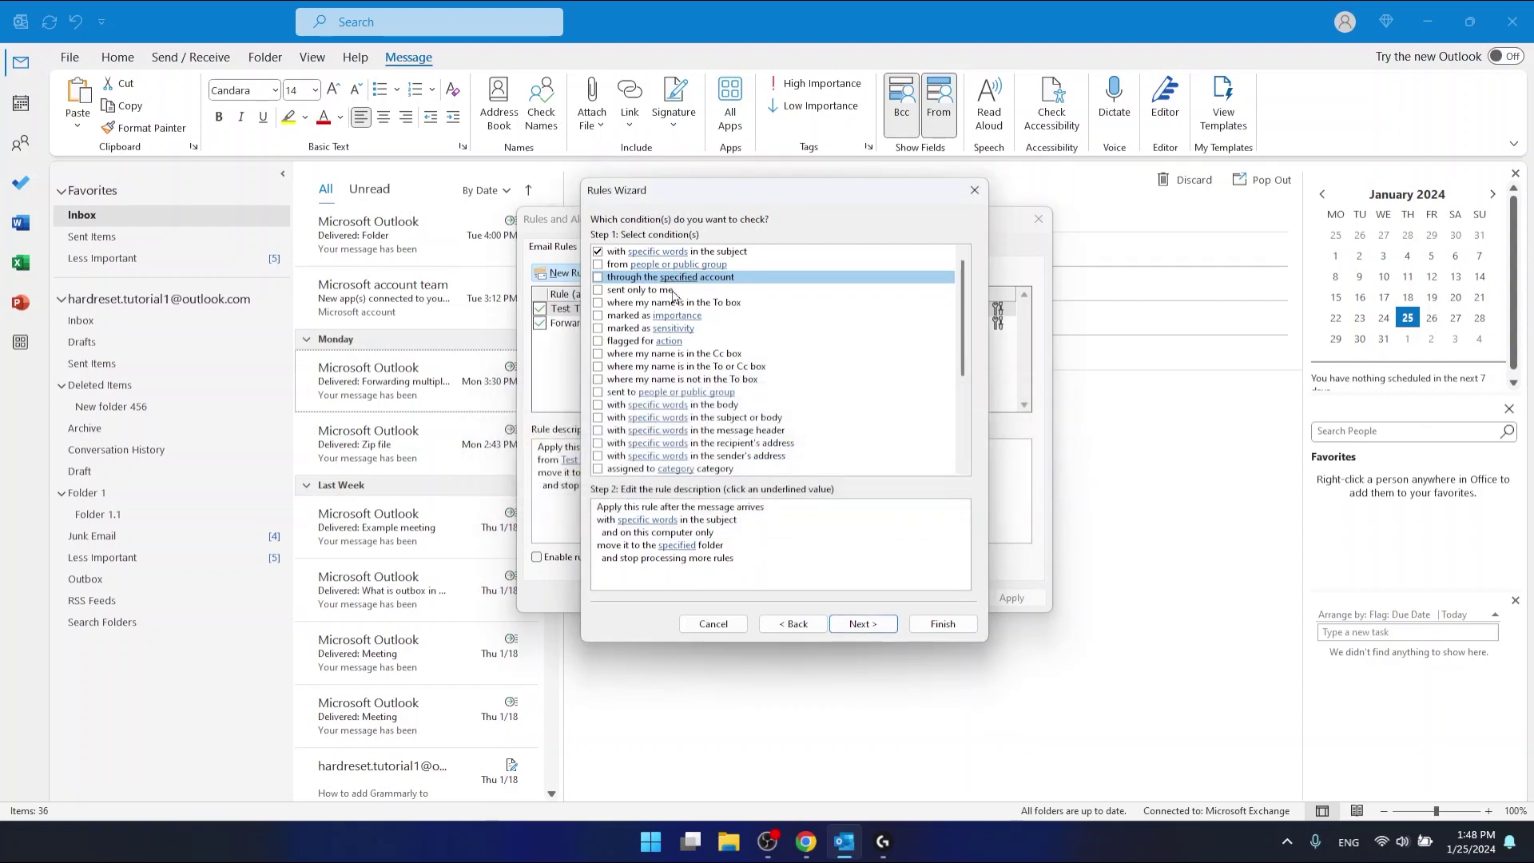
left_click(654, 254)
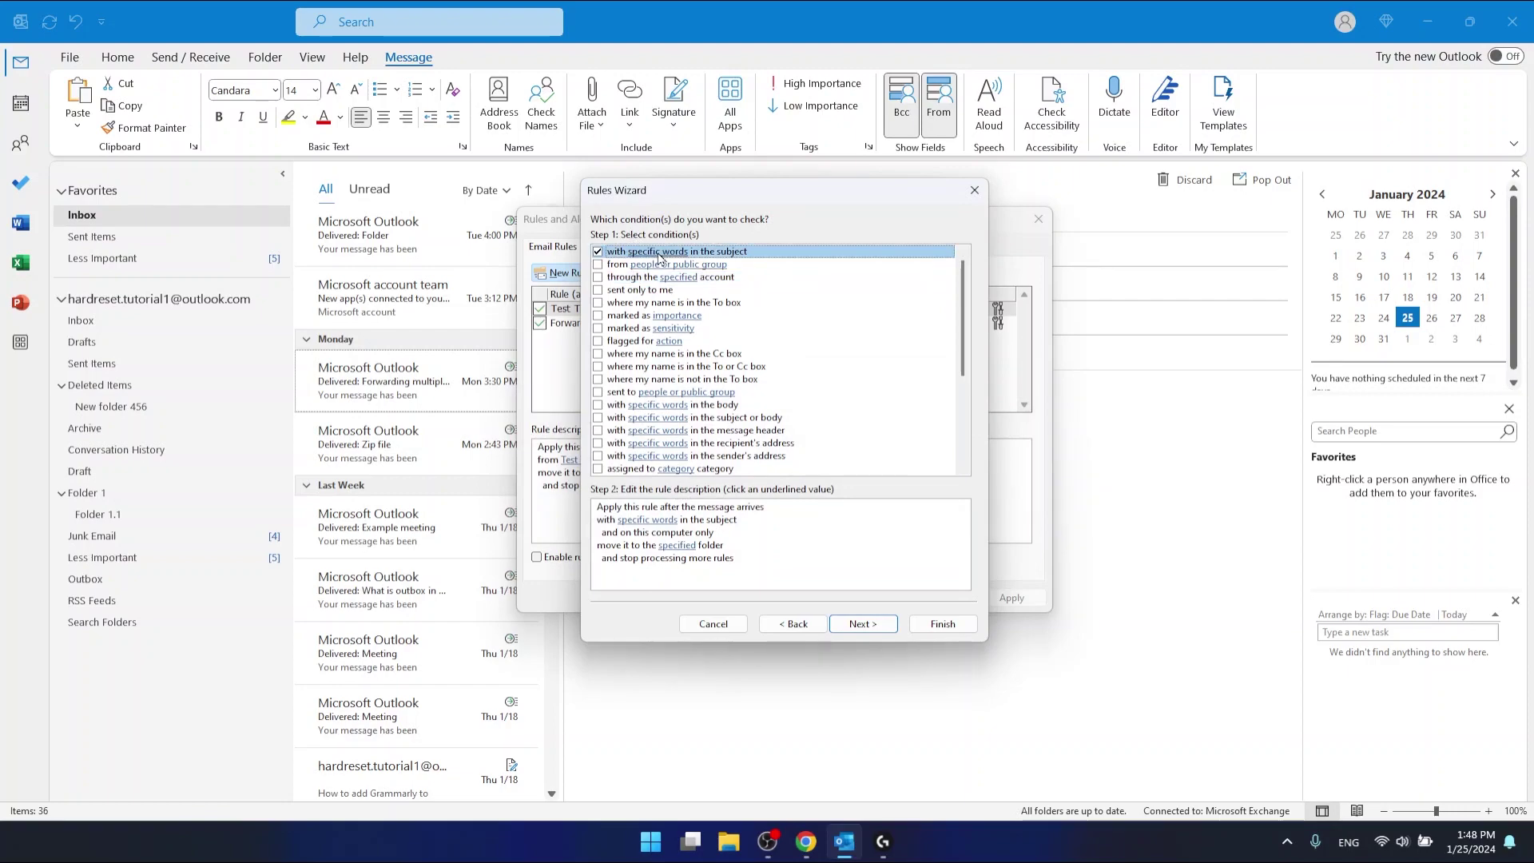
left_click(677, 545)
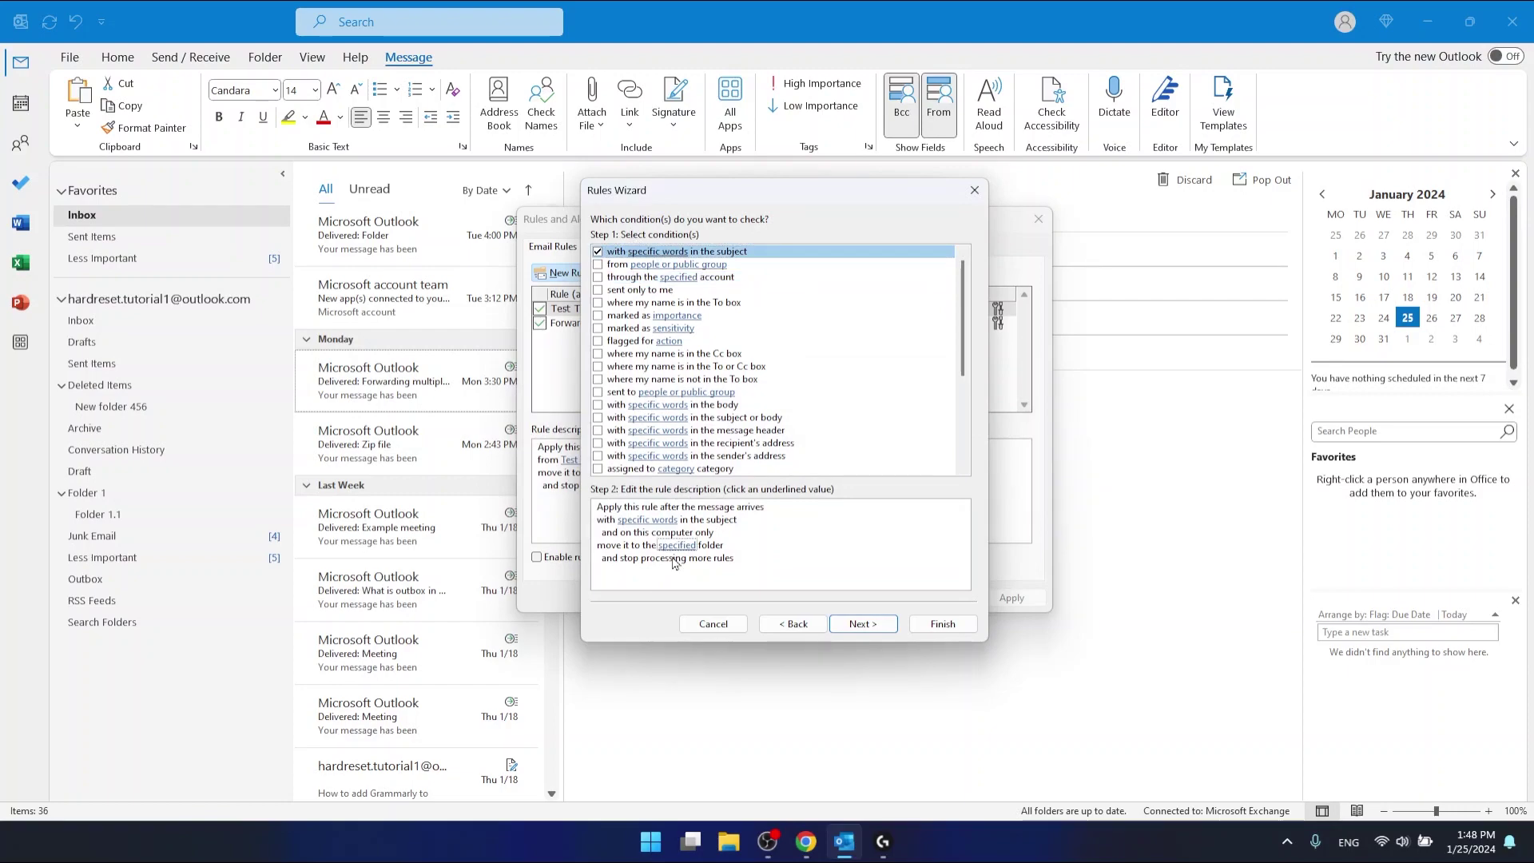
left_click(647, 521)
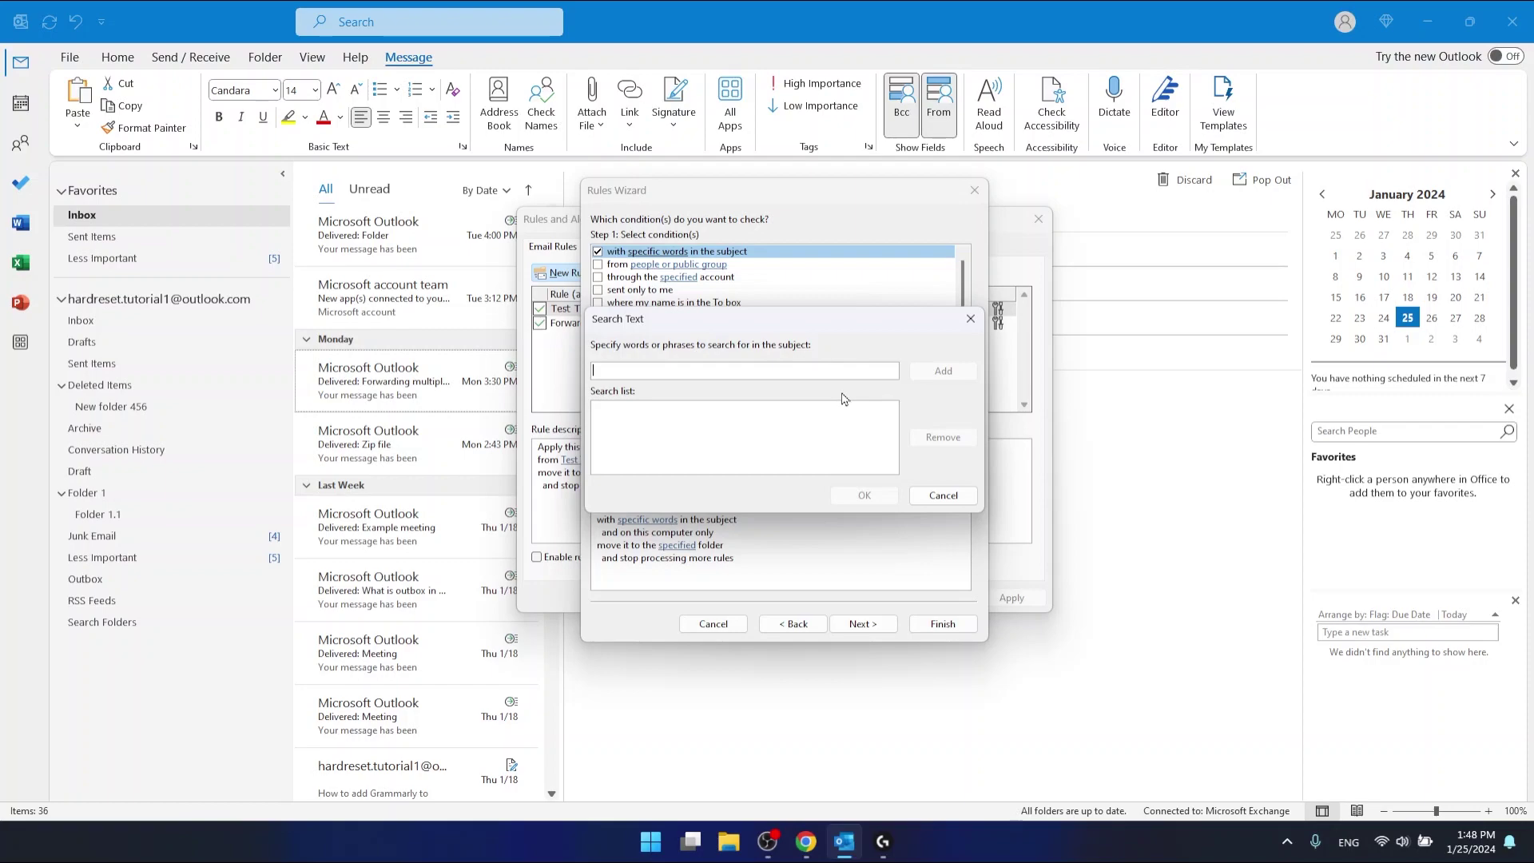
type("How to")
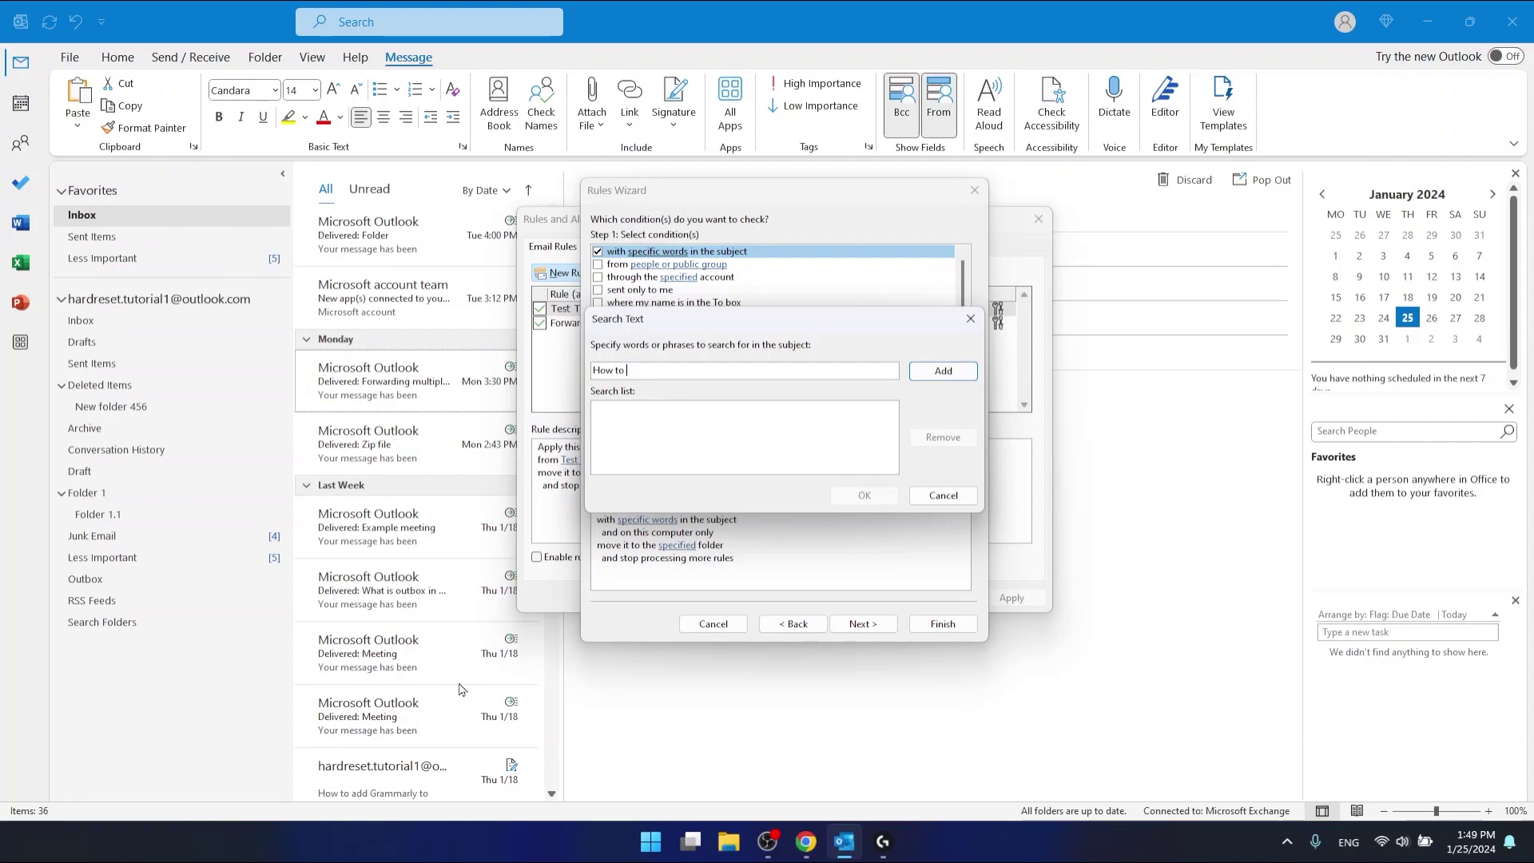
left_click(944, 373)
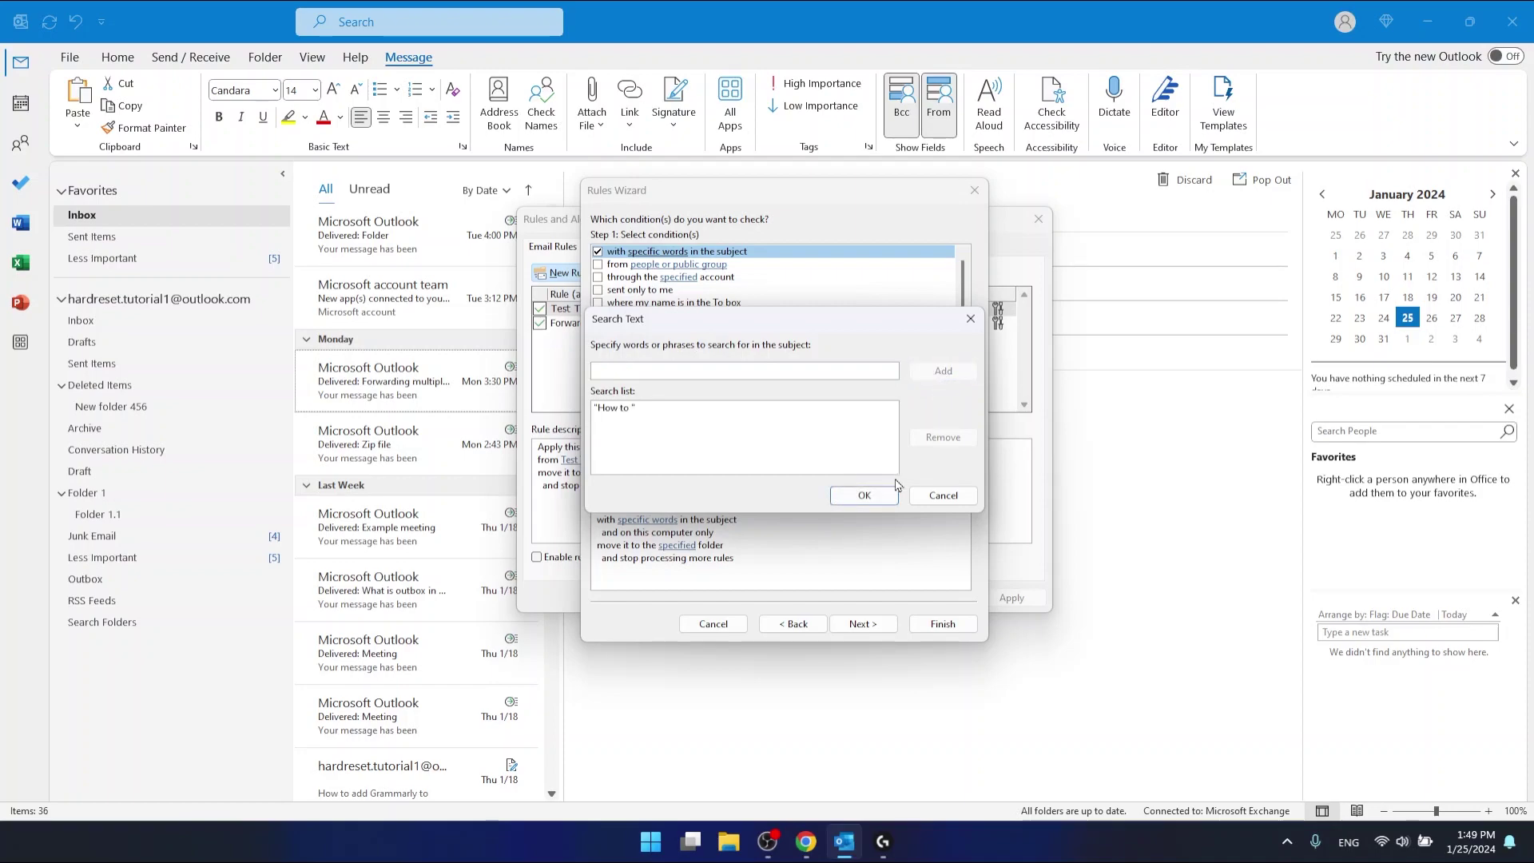
left_click(869, 501)
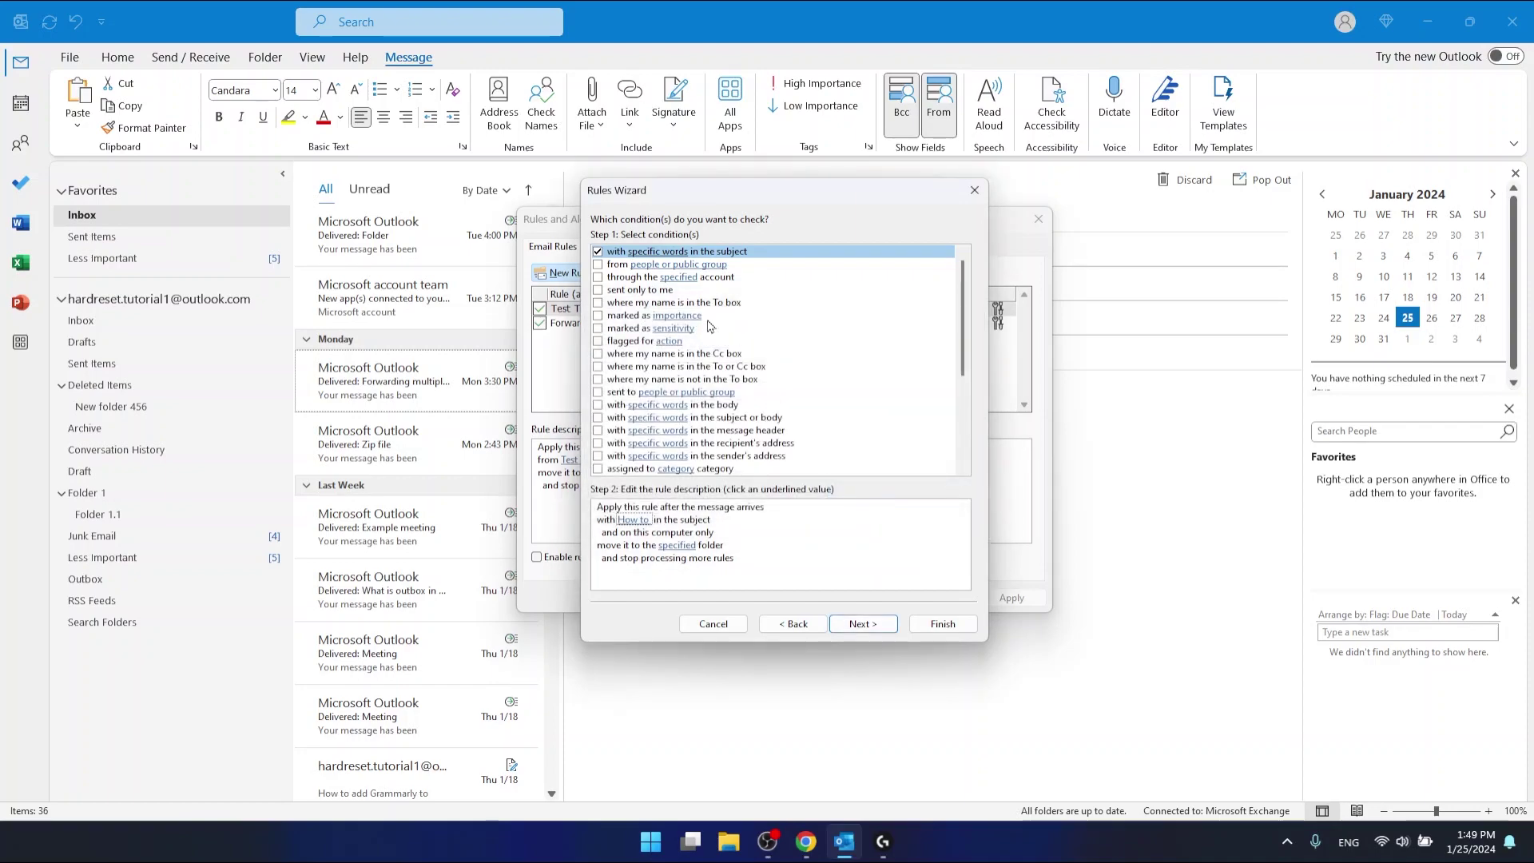
- Proceed to the rule's actions and choose the Less Important folder as the destination for matching messages
left_click(879, 630)
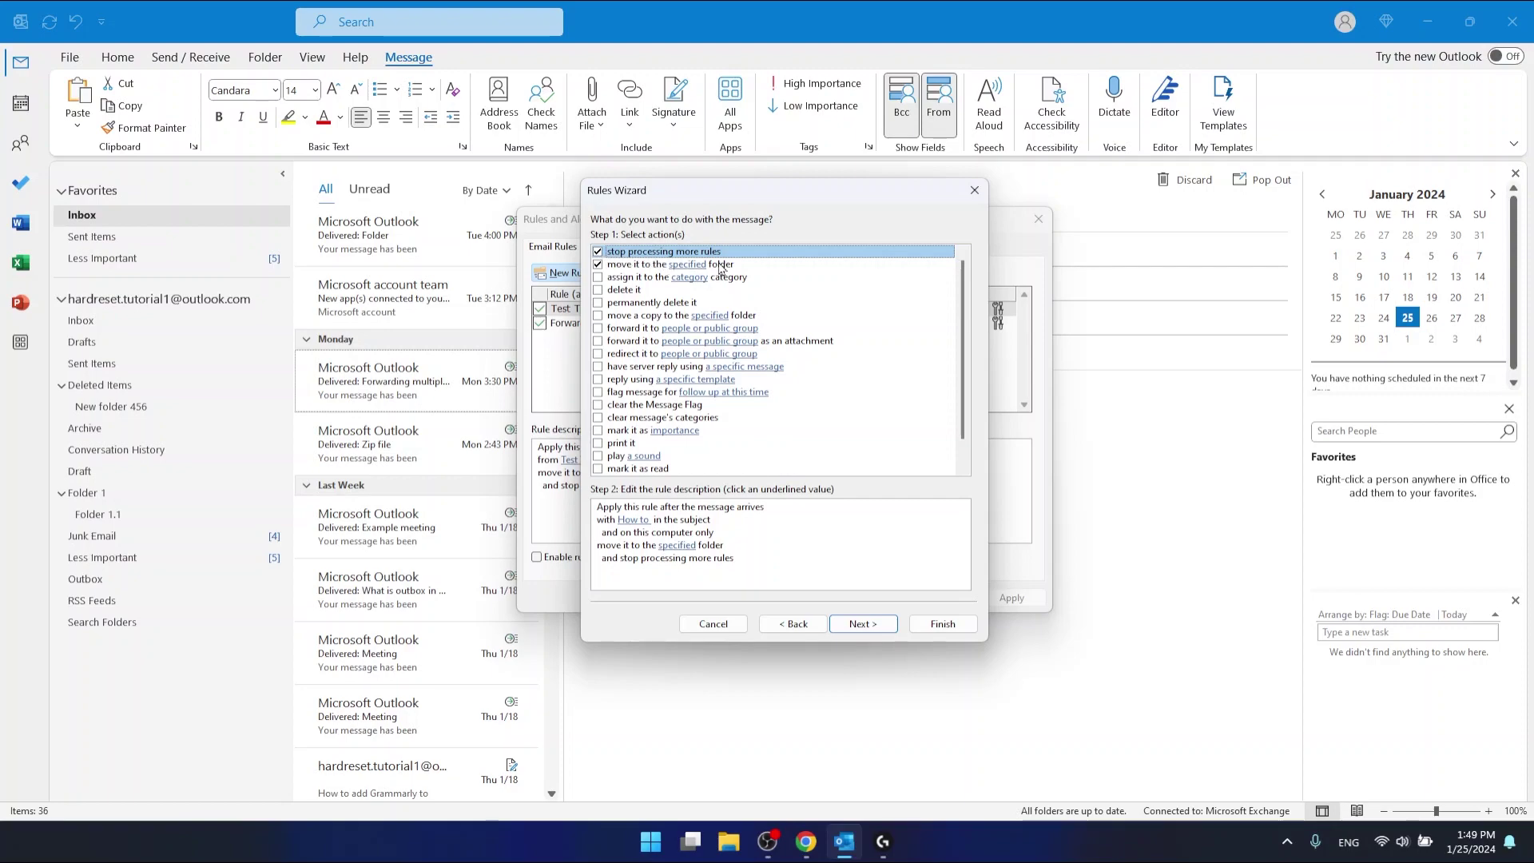
left_click(677, 545)
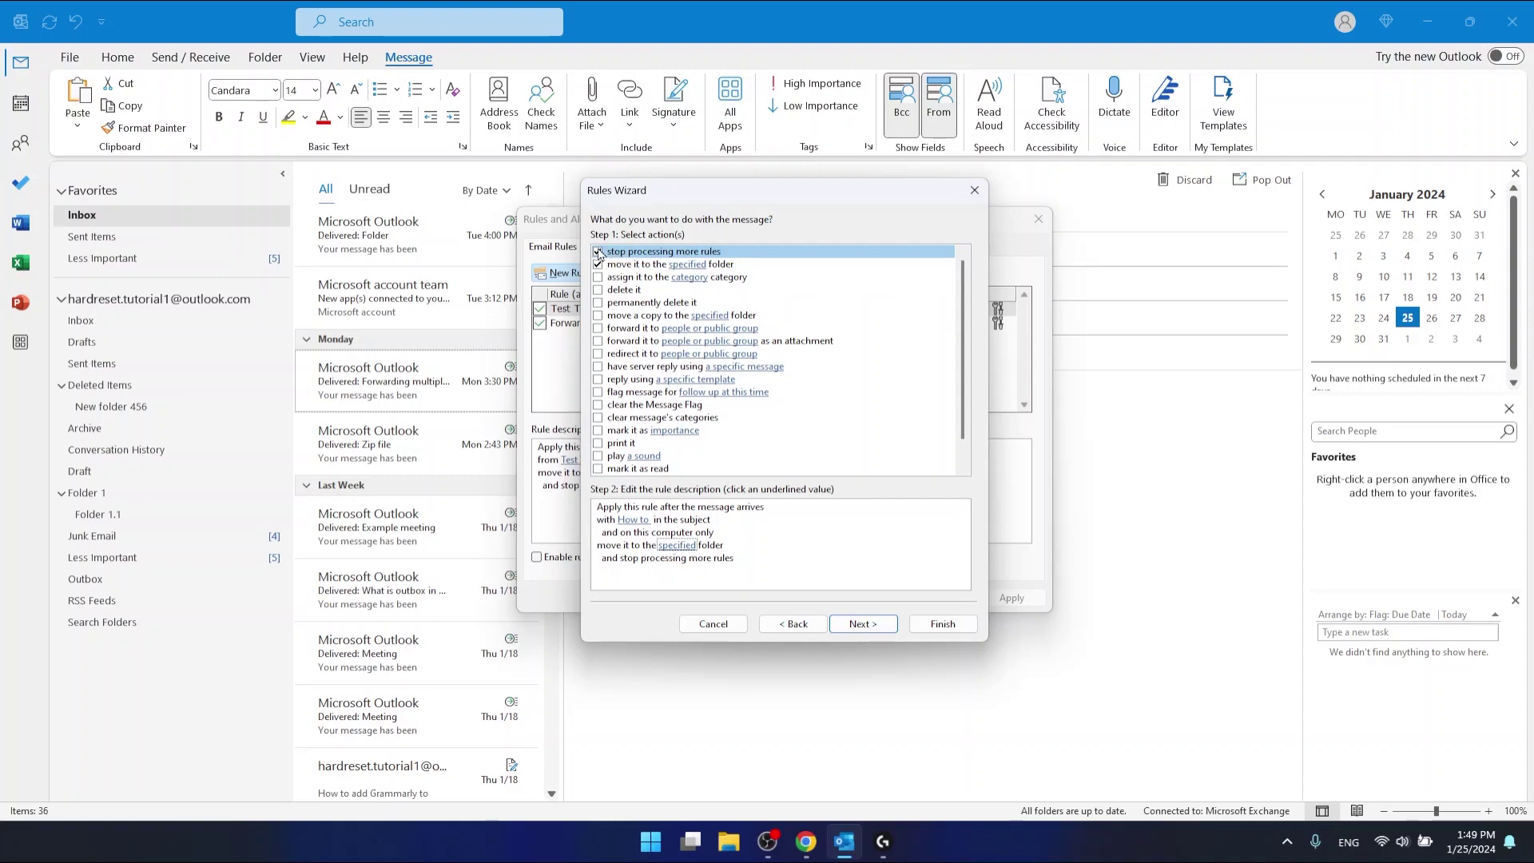
left_click(874, 628)
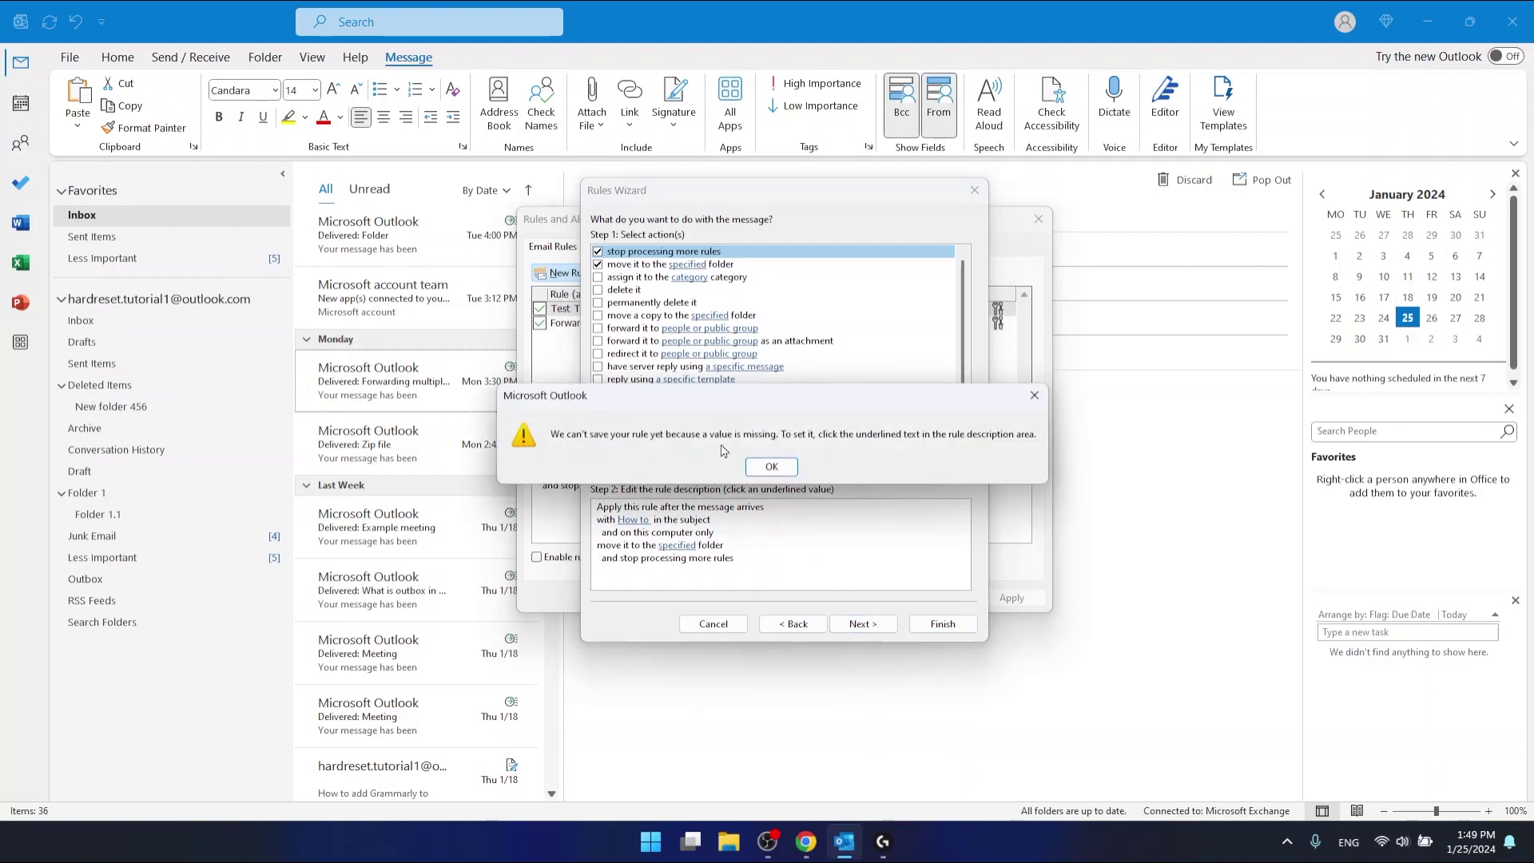
left_click(787, 470)
scroll(680, 318, "down", 1)
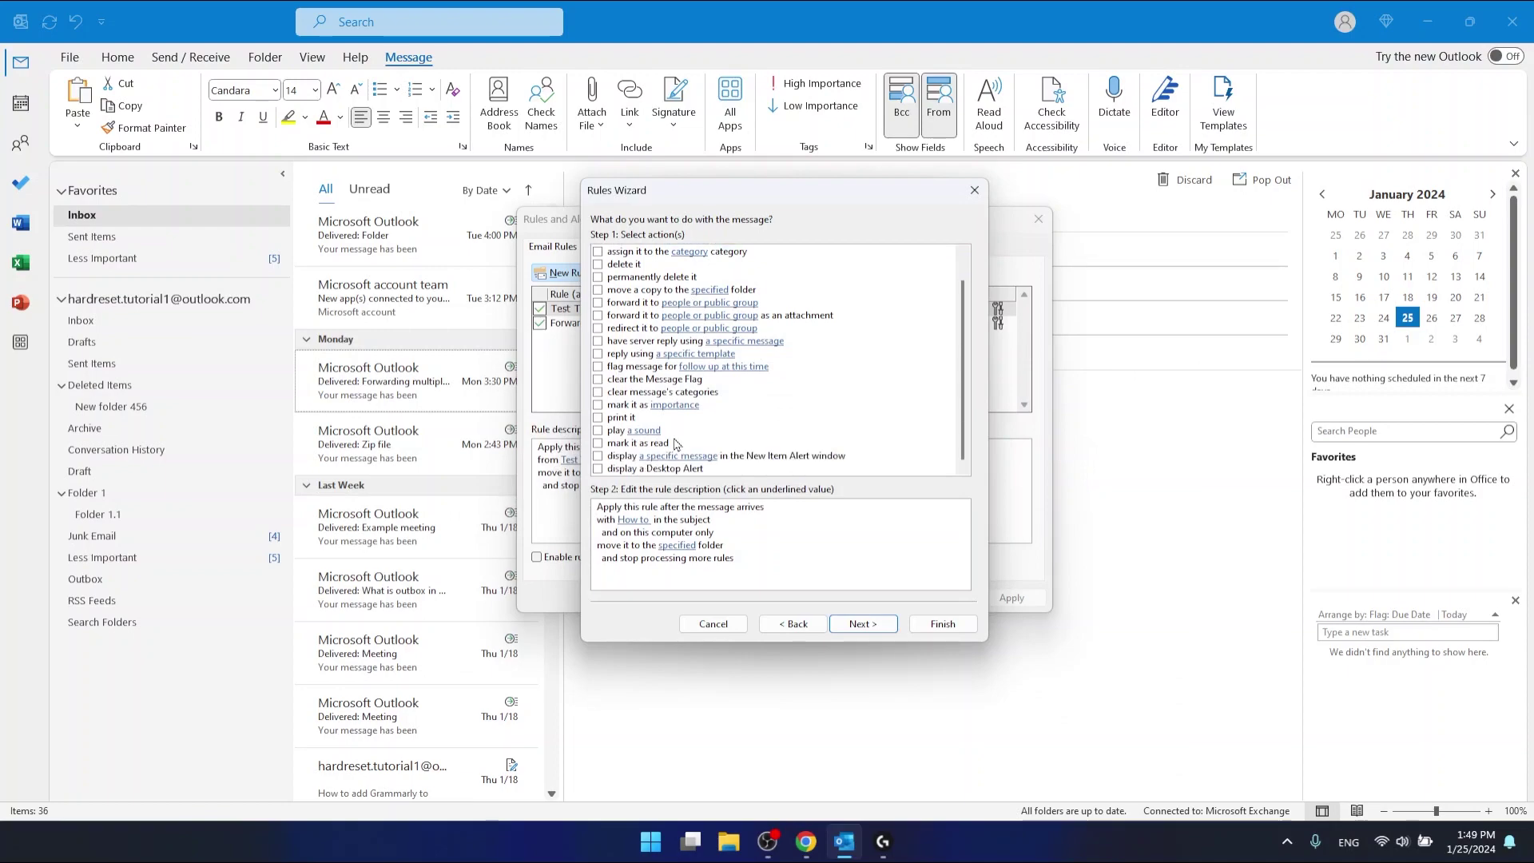
scroll(703, 381, "up", 1)
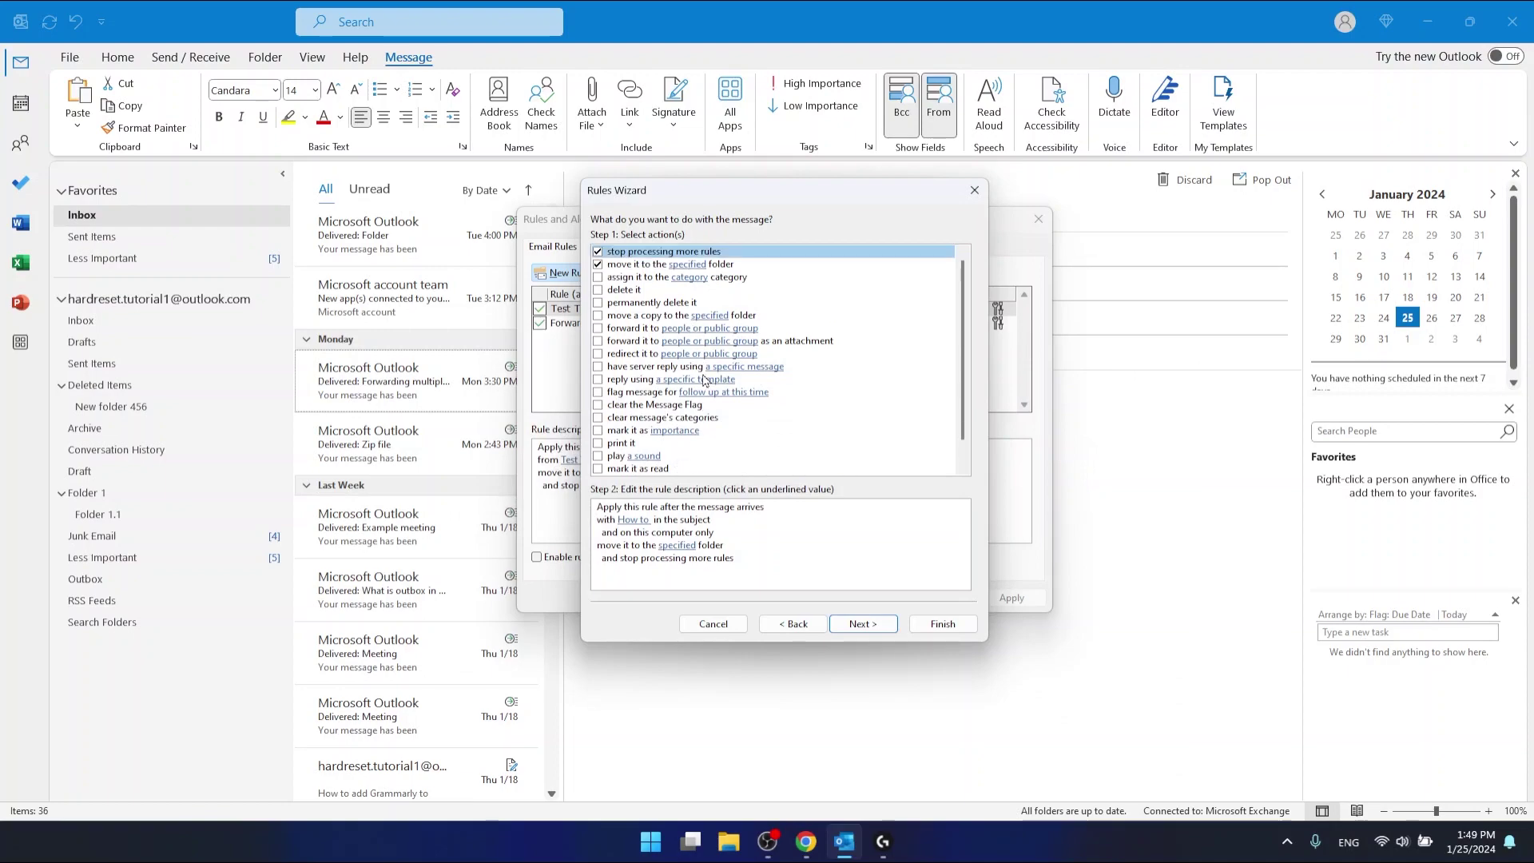
left_click(678, 546)
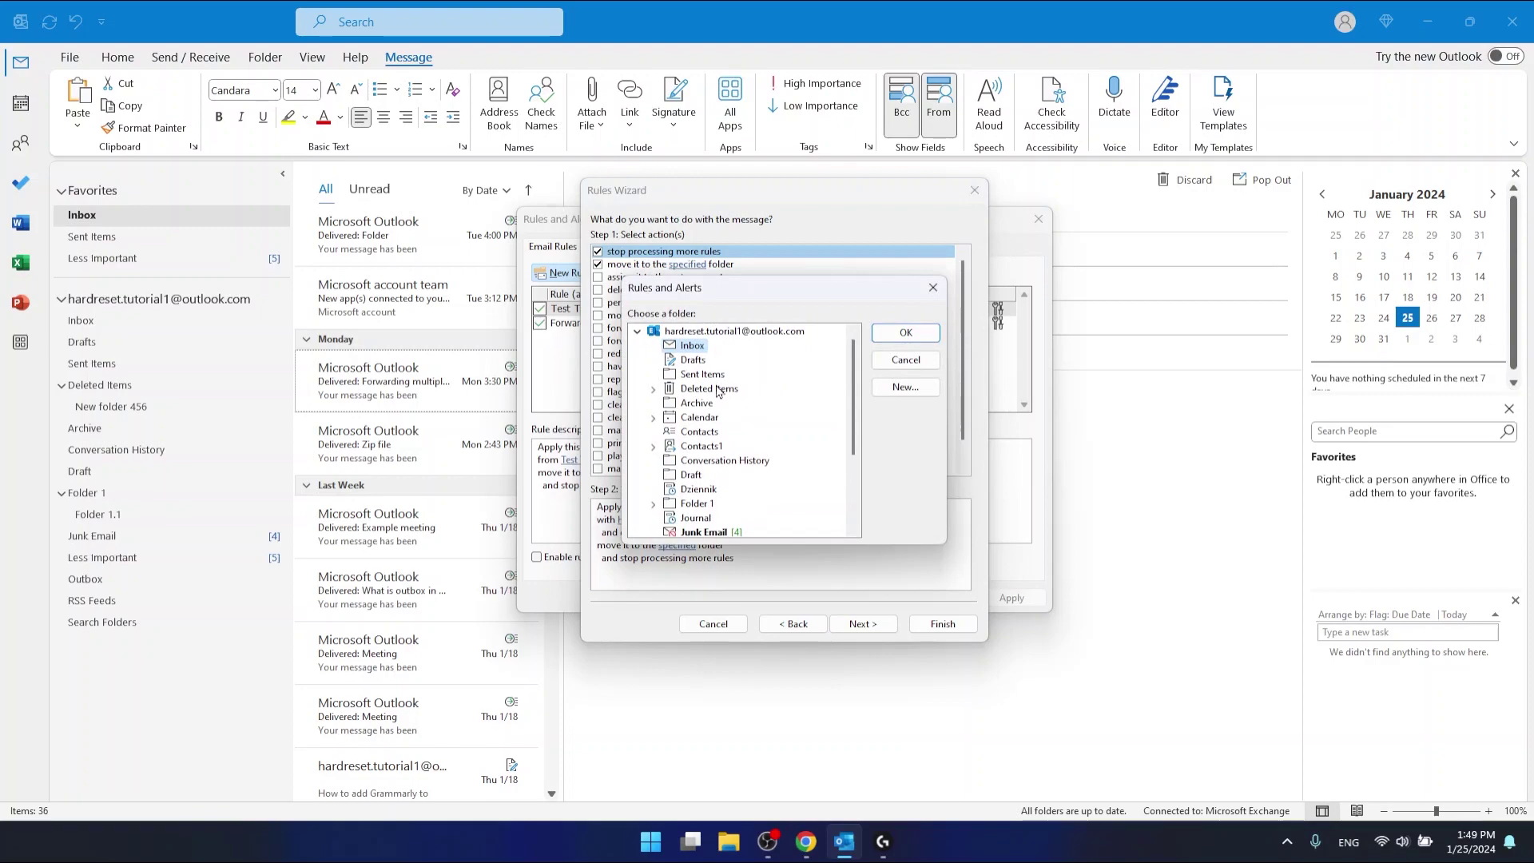
scroll(715, 448, "down", 2)
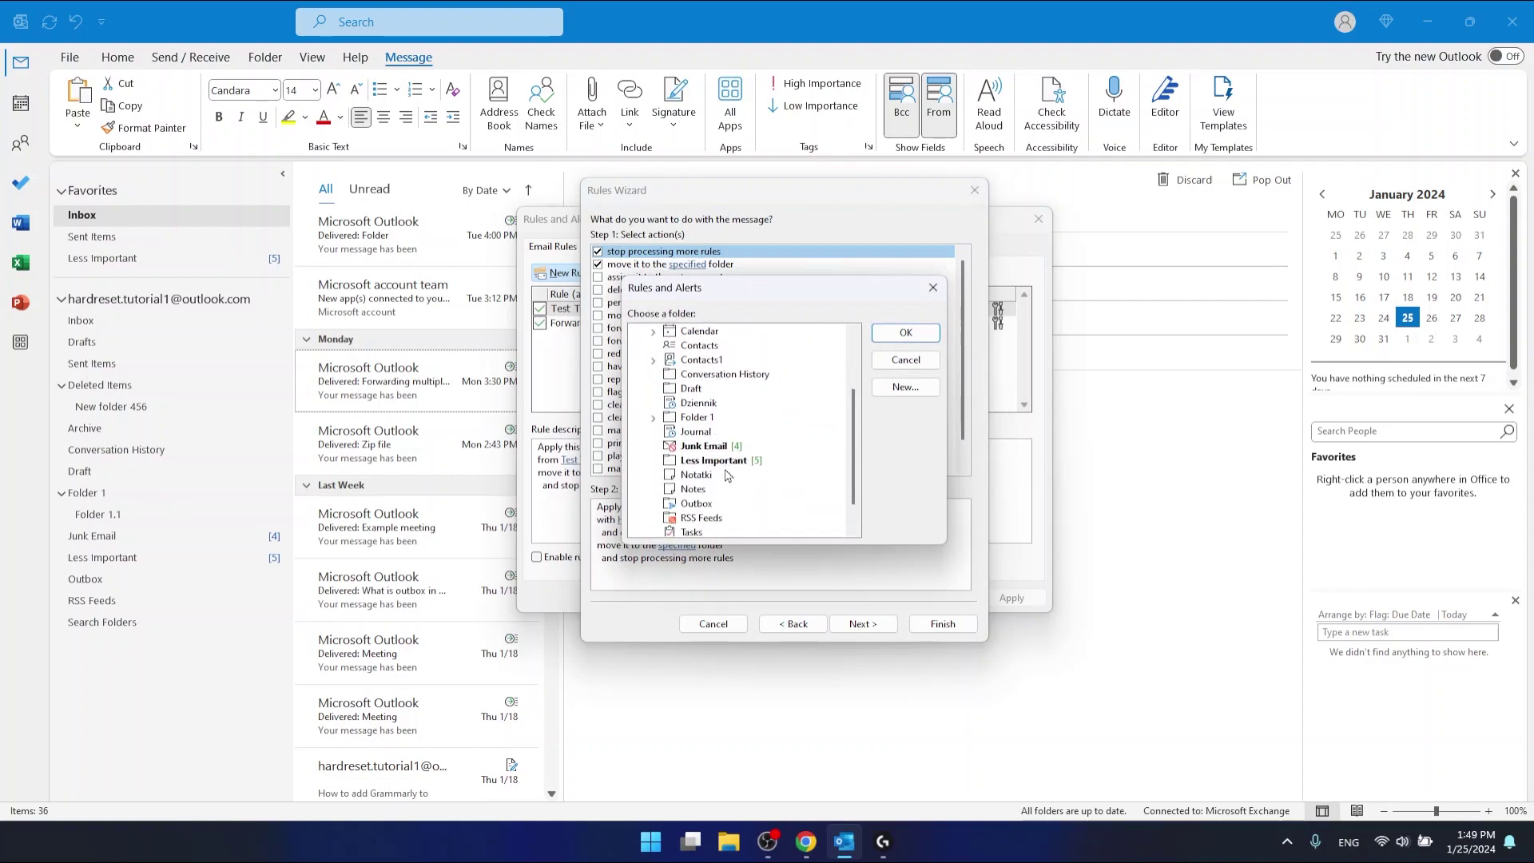
left_click(726, 465)
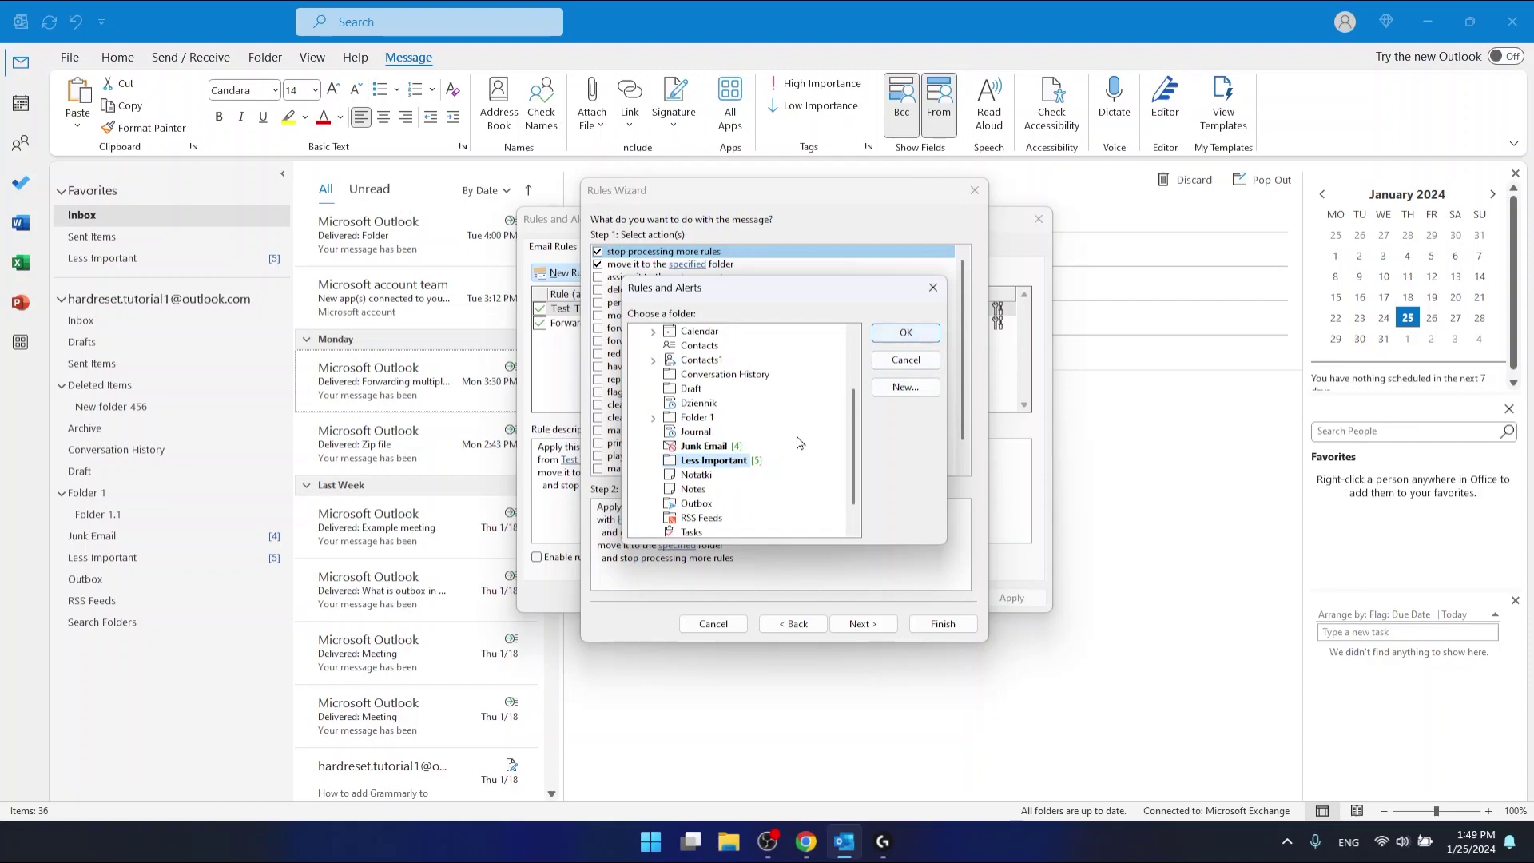
left_click(915, 333)
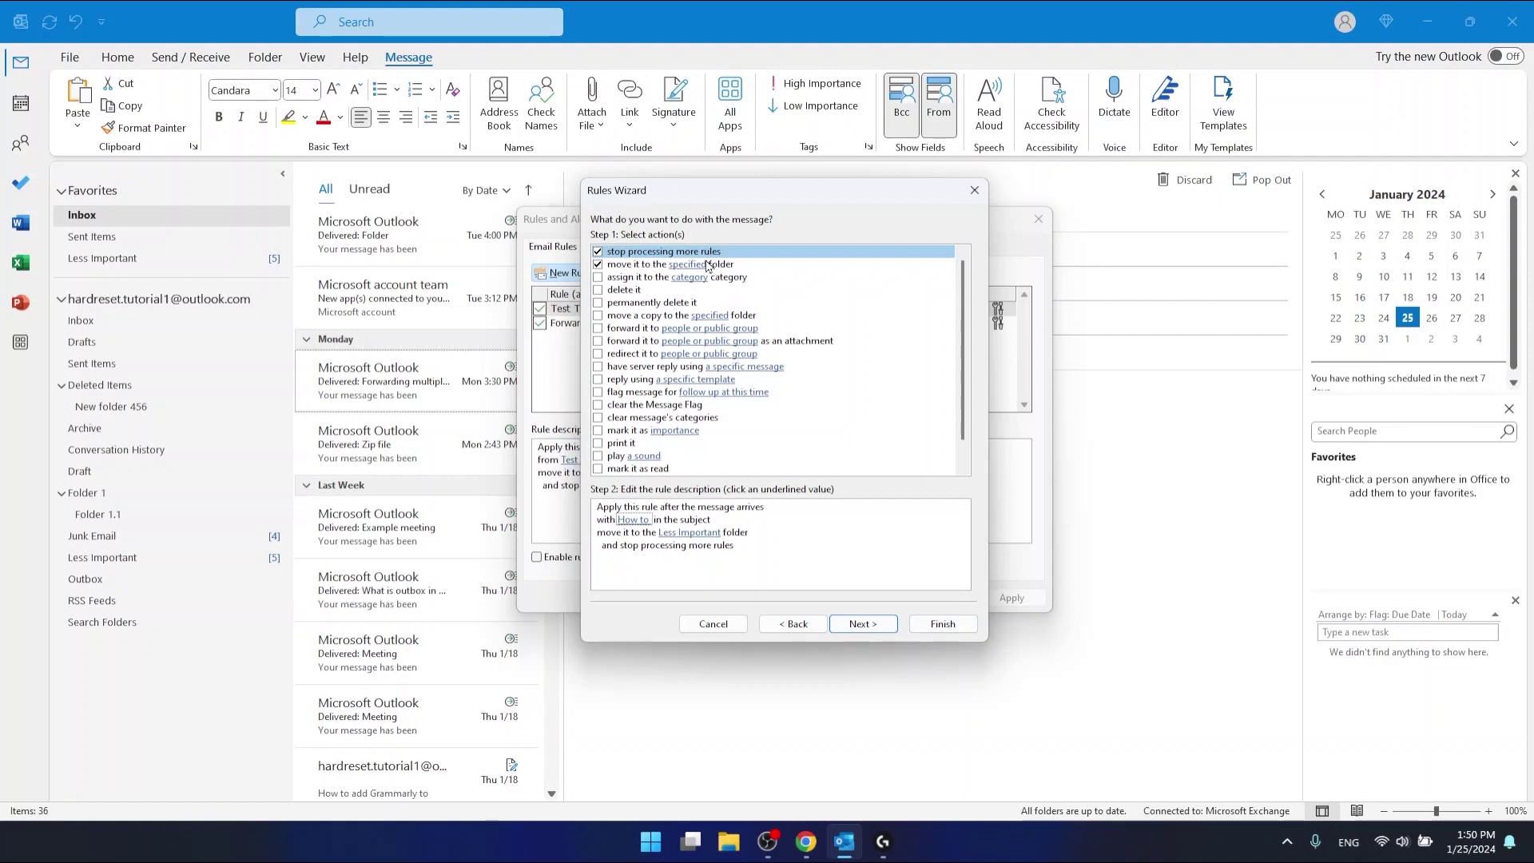
- Keep the rule's chosen actions, review the available exceptions and continue to the final setup without selecting any exception
left_click(864, 624)
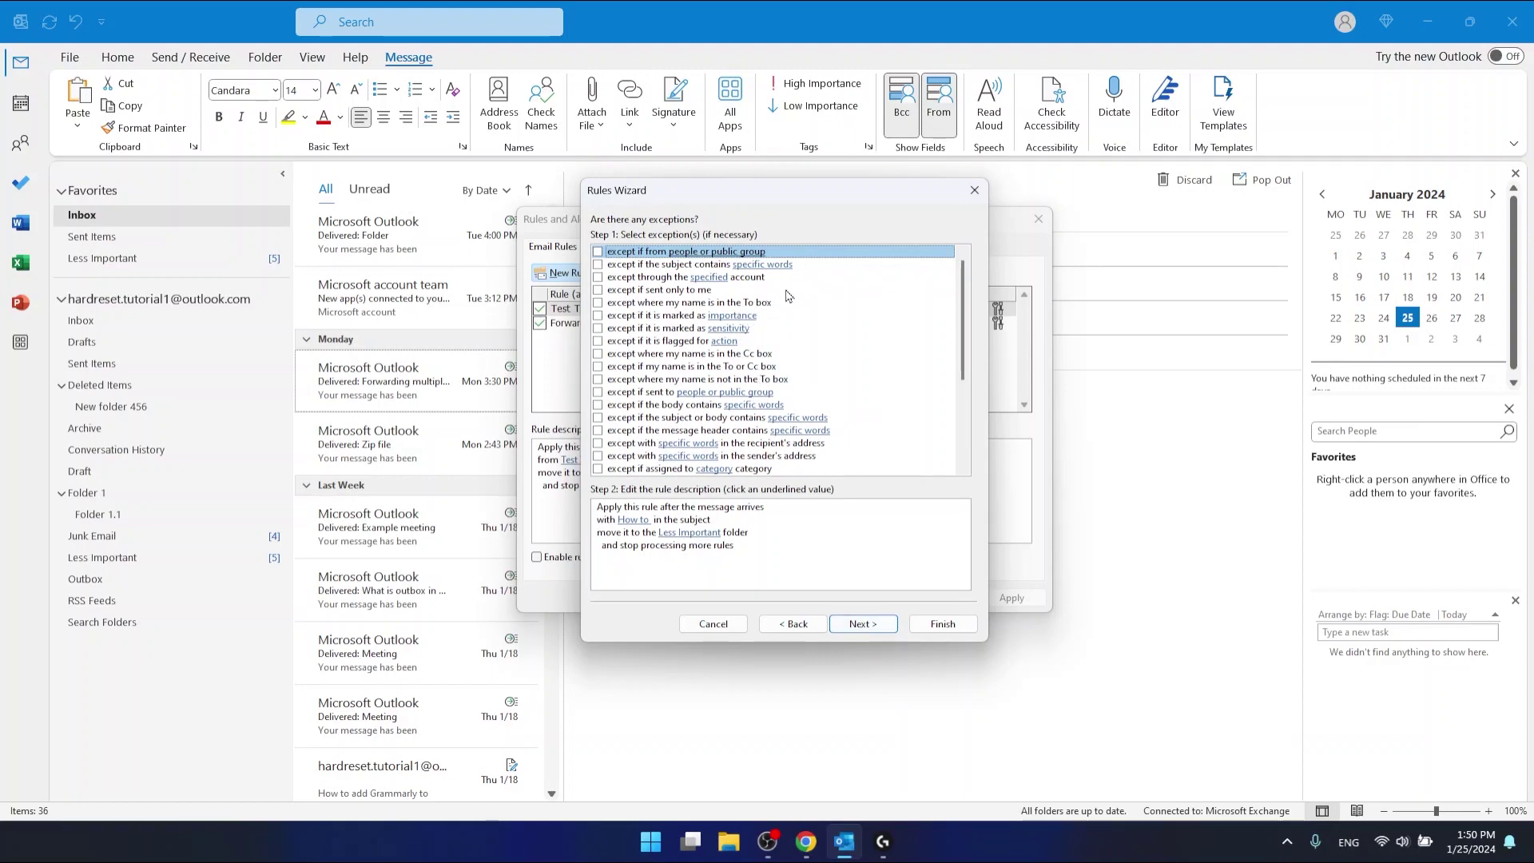
scroll(789, 320, "down", 4)
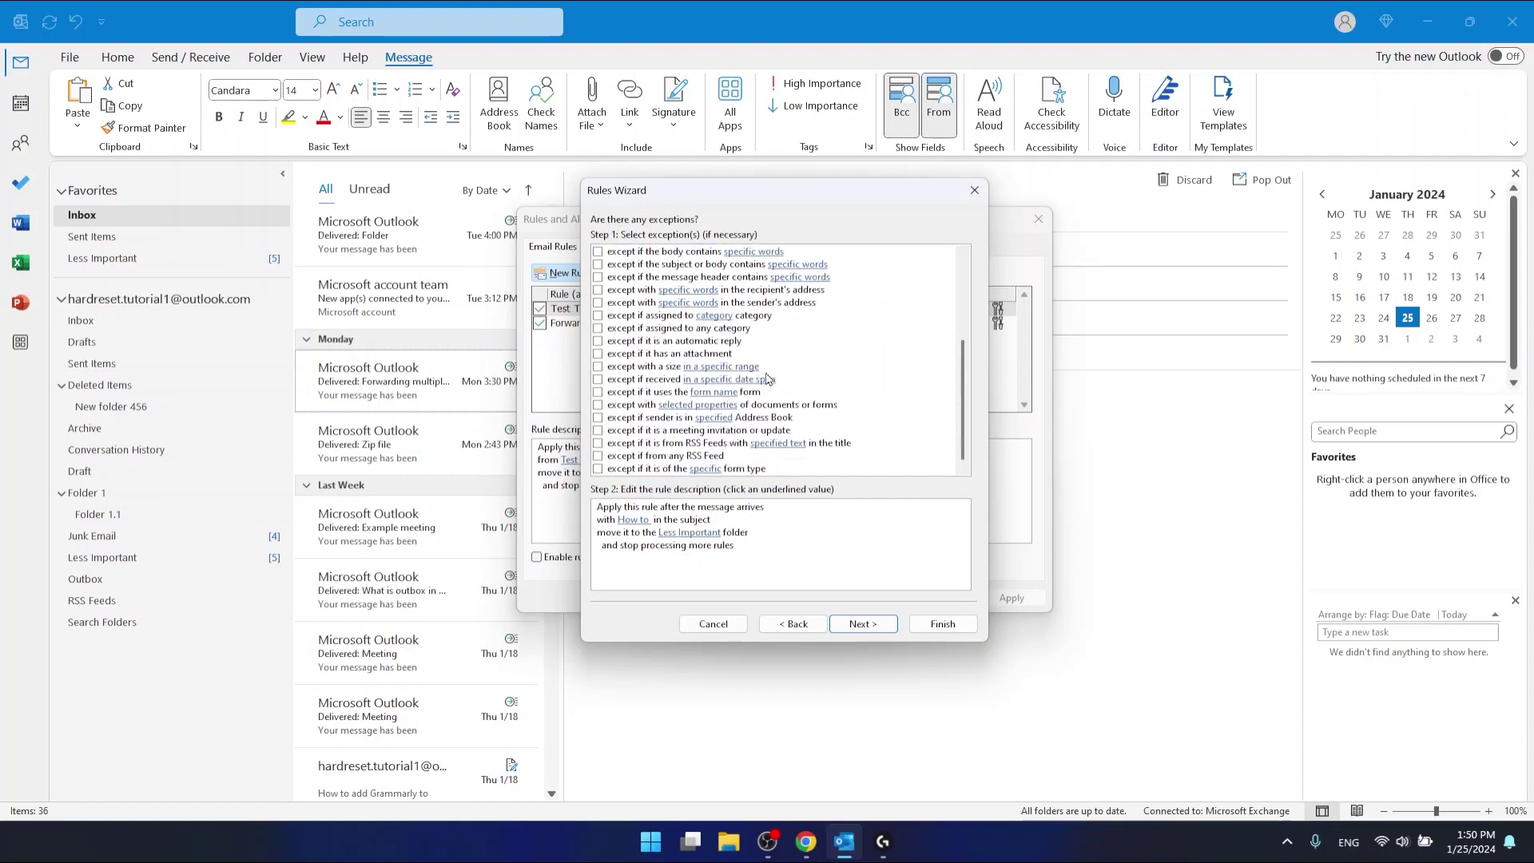
scroll(765, 379, "up", 4)
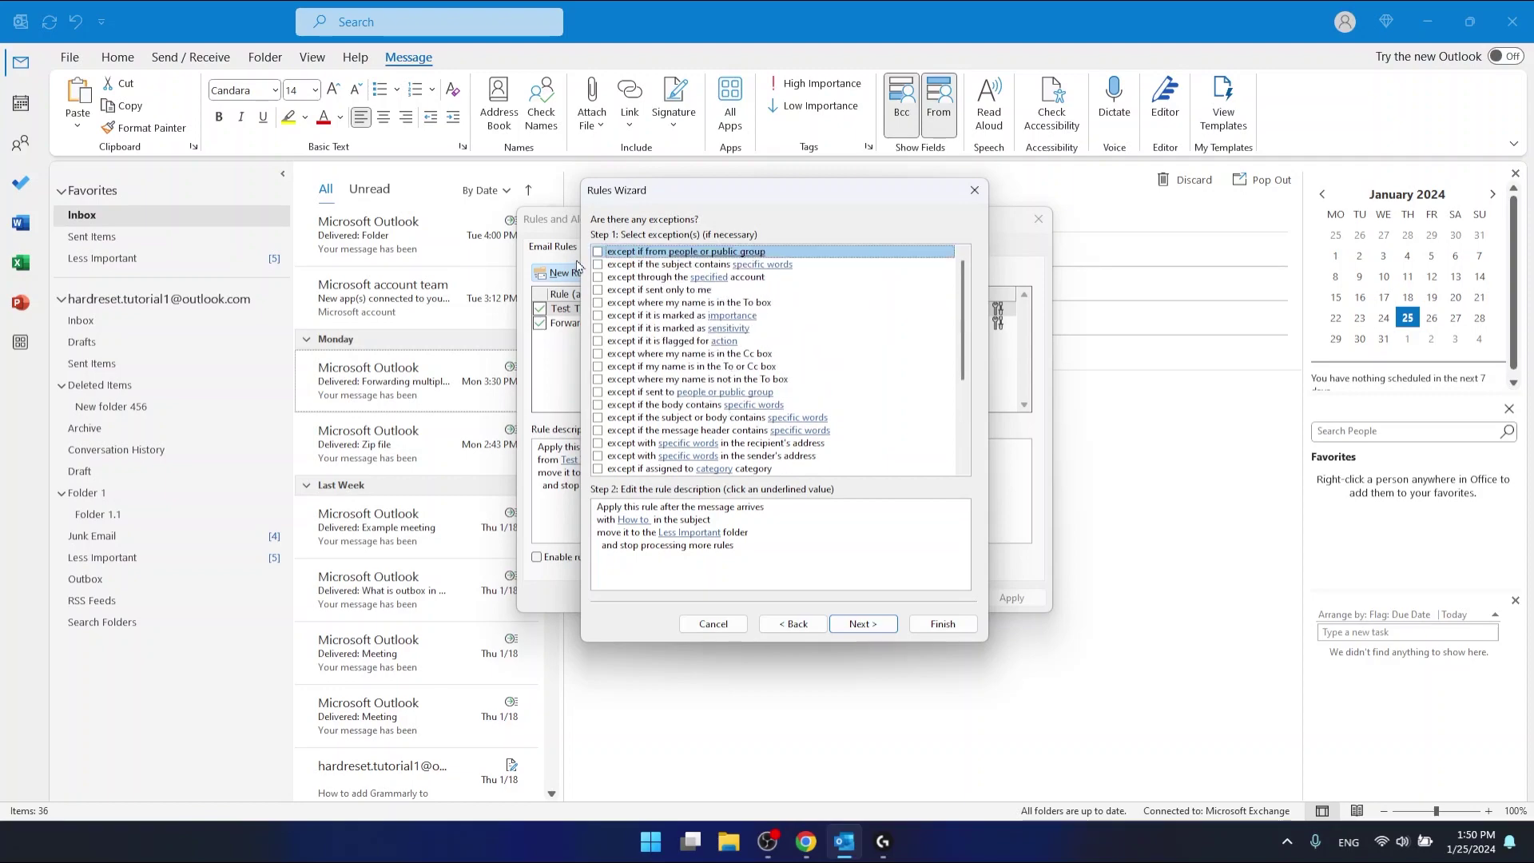
left_click(863, 624)
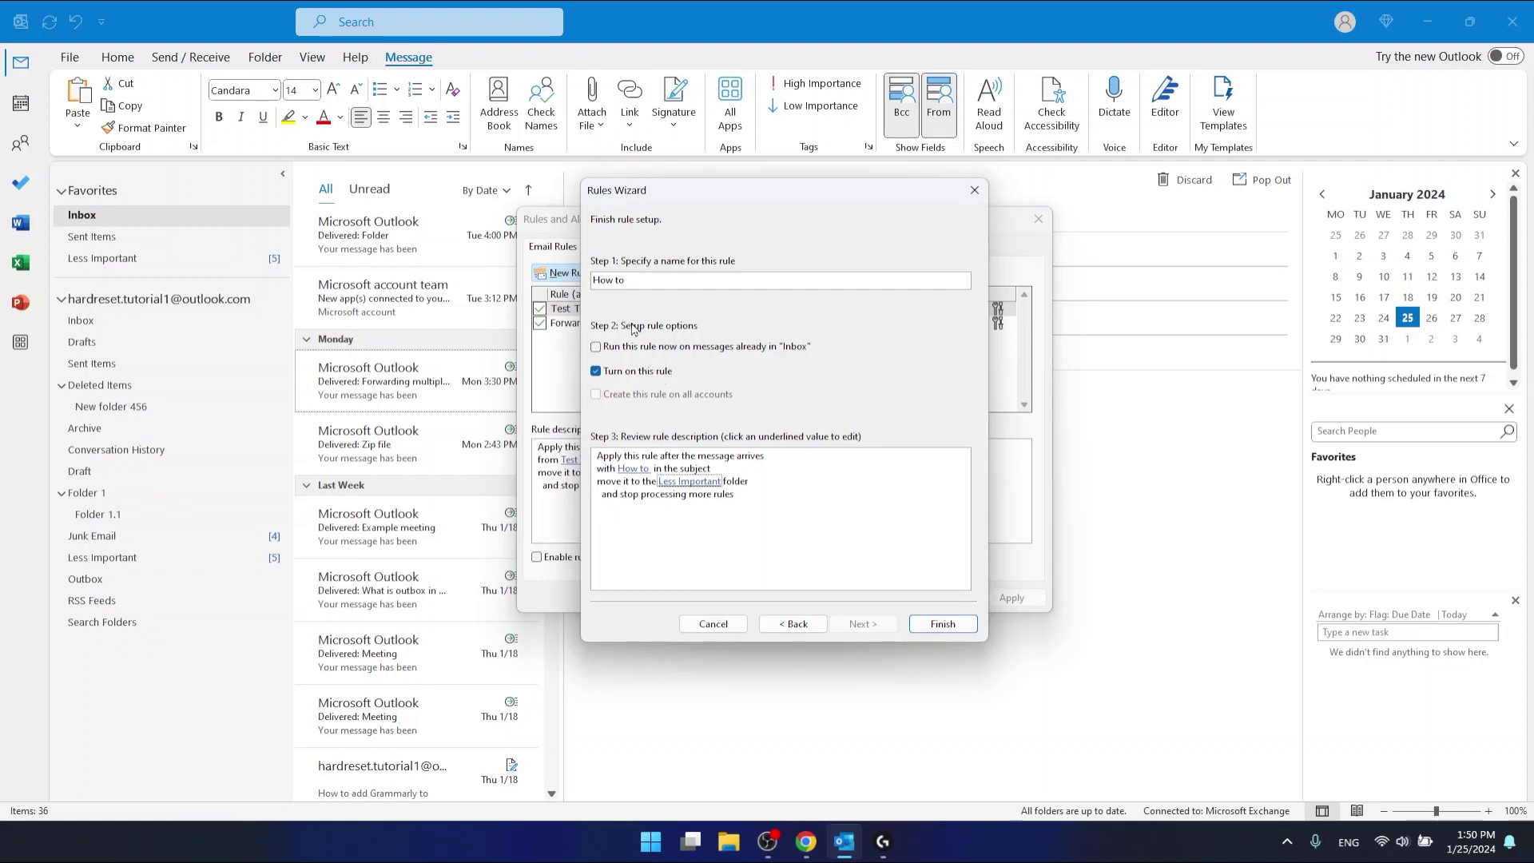
- Finish the "How to" rule with the option to run it on messages already in the Inbox, and apply the rule changes
left_click(597, 347)
left_click(953, 633)
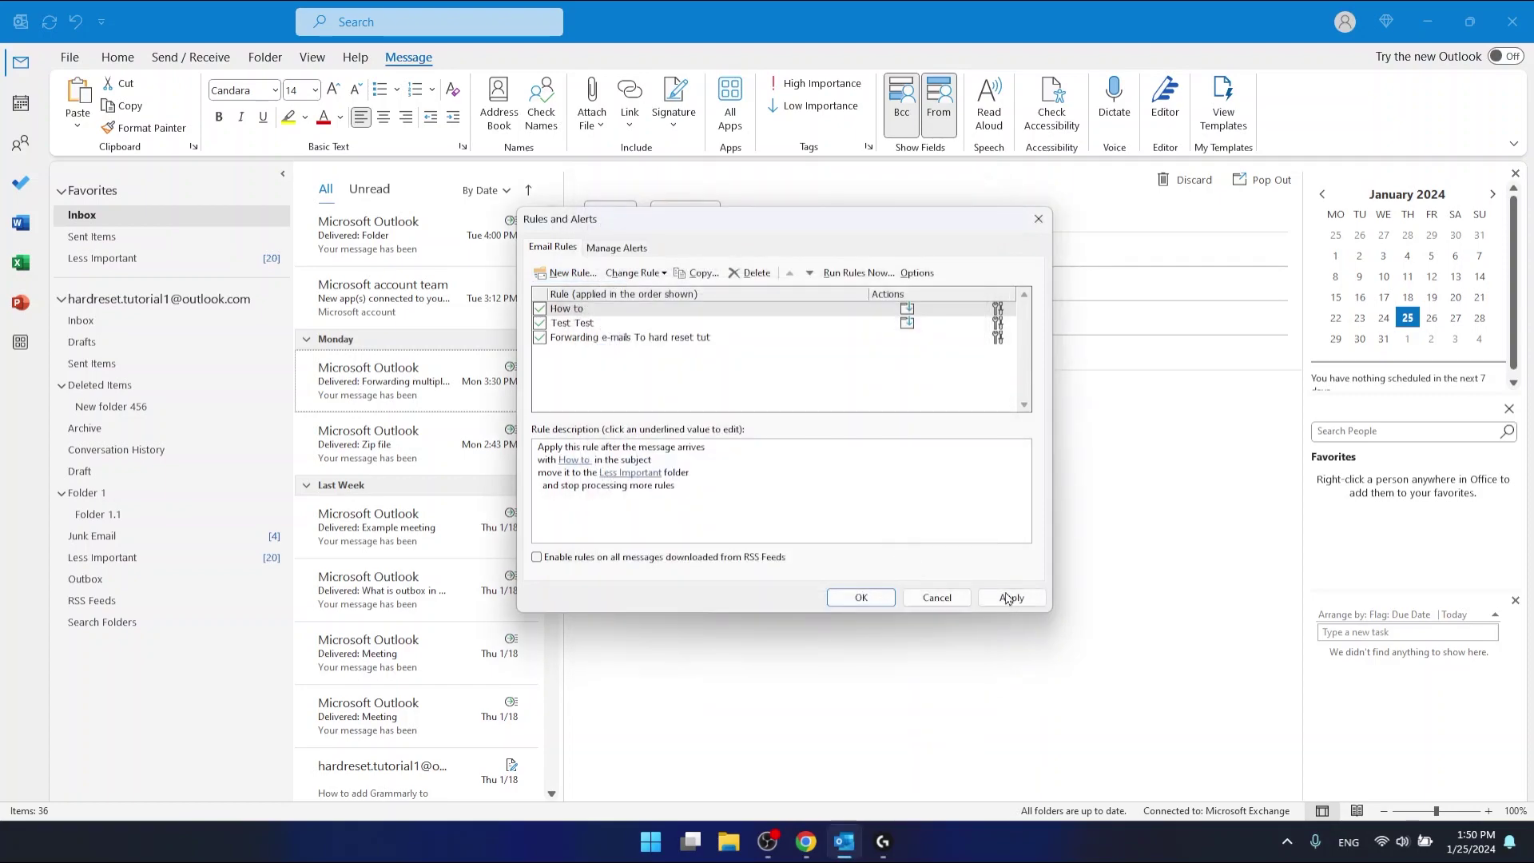
left_click(1010, 600)
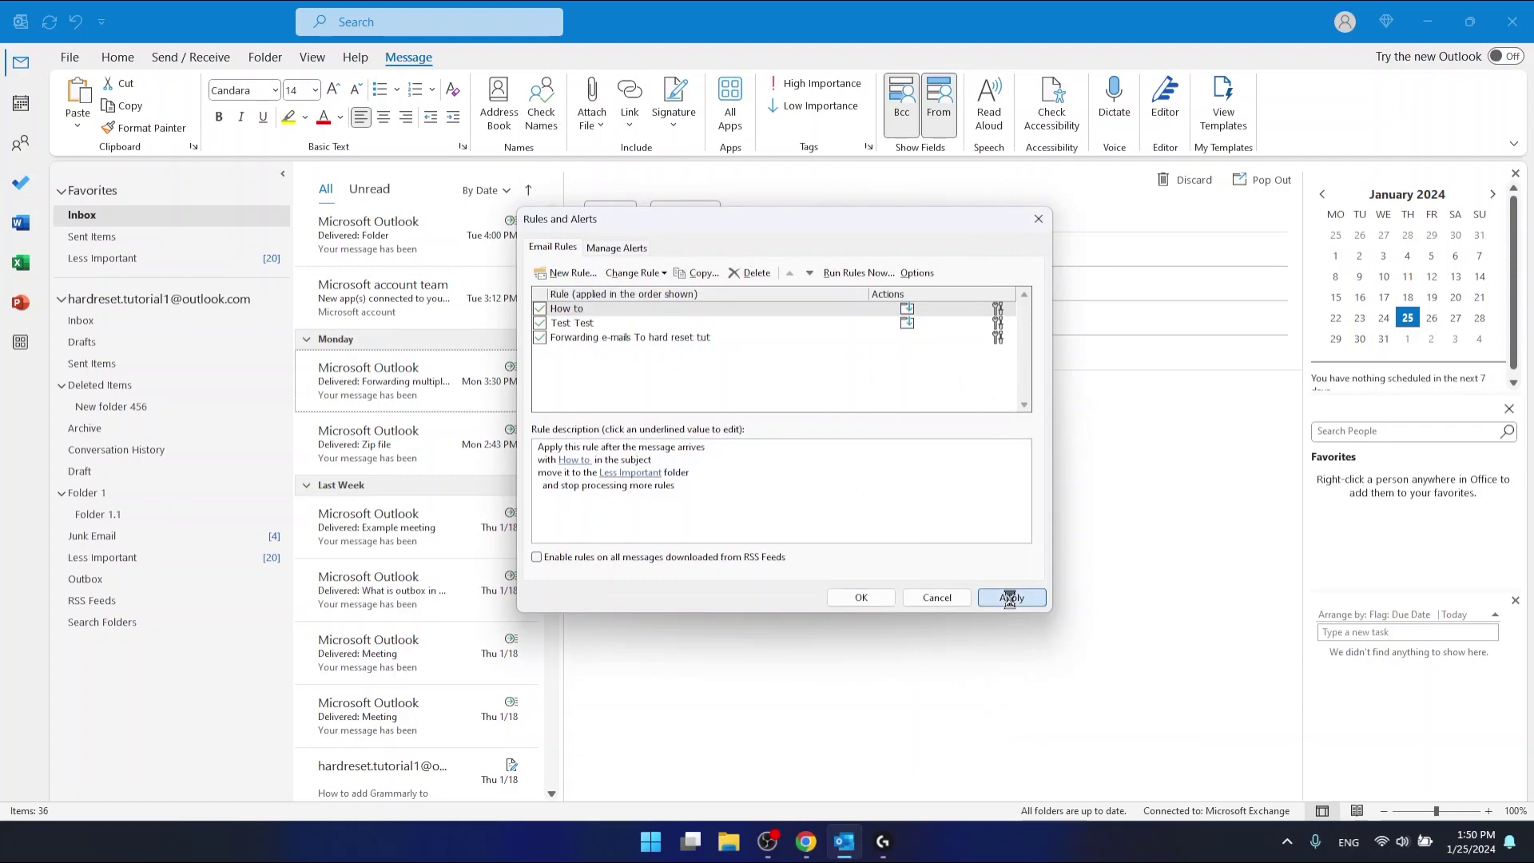
left_click(1040, 228)
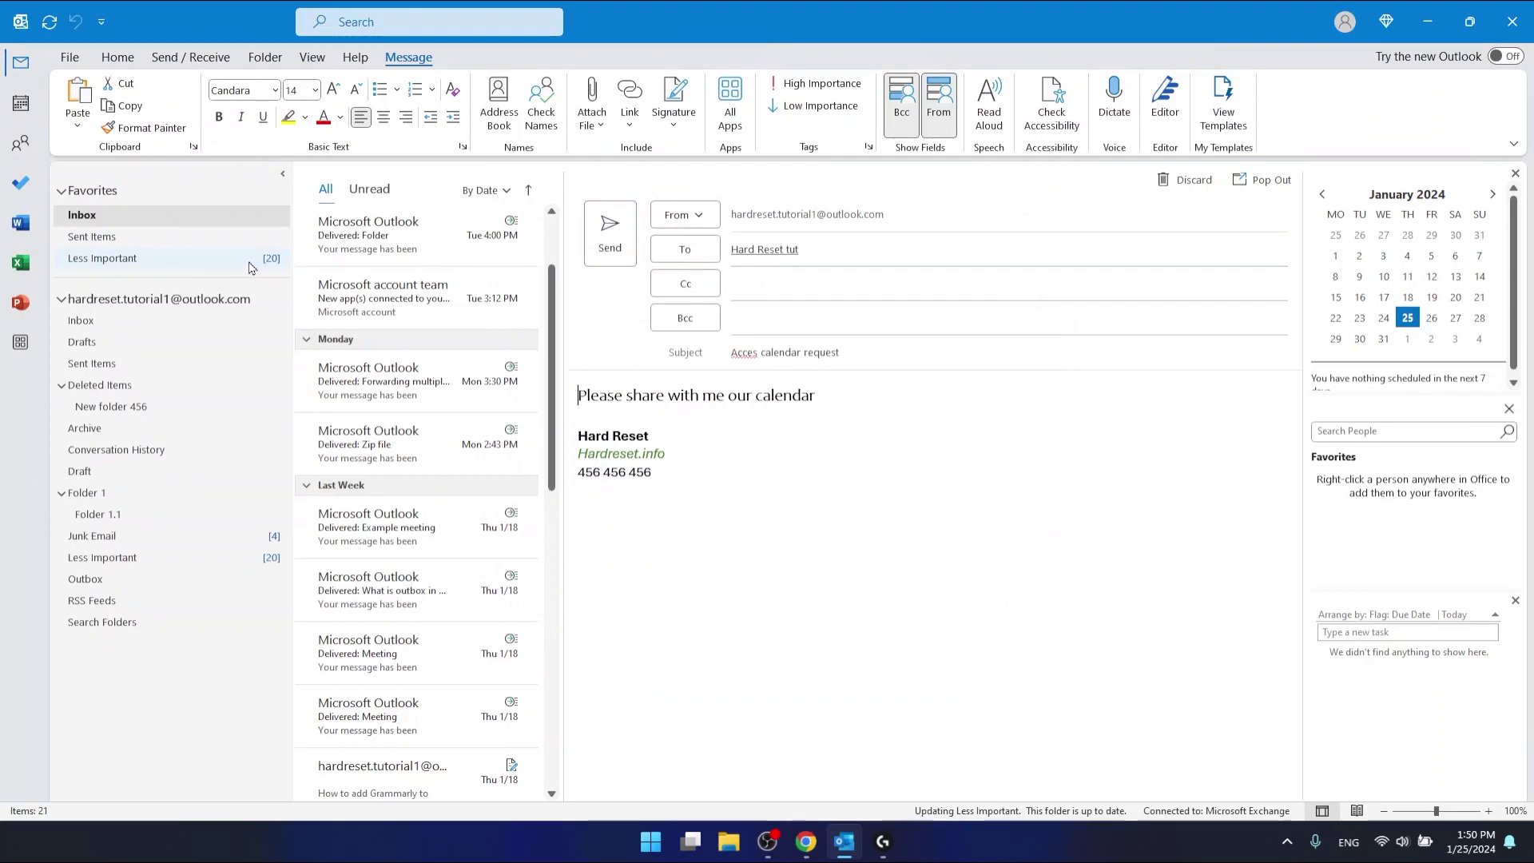
- Check the messages sorted into the Less Important folder and return to the Inbox
left_click(234, 259)
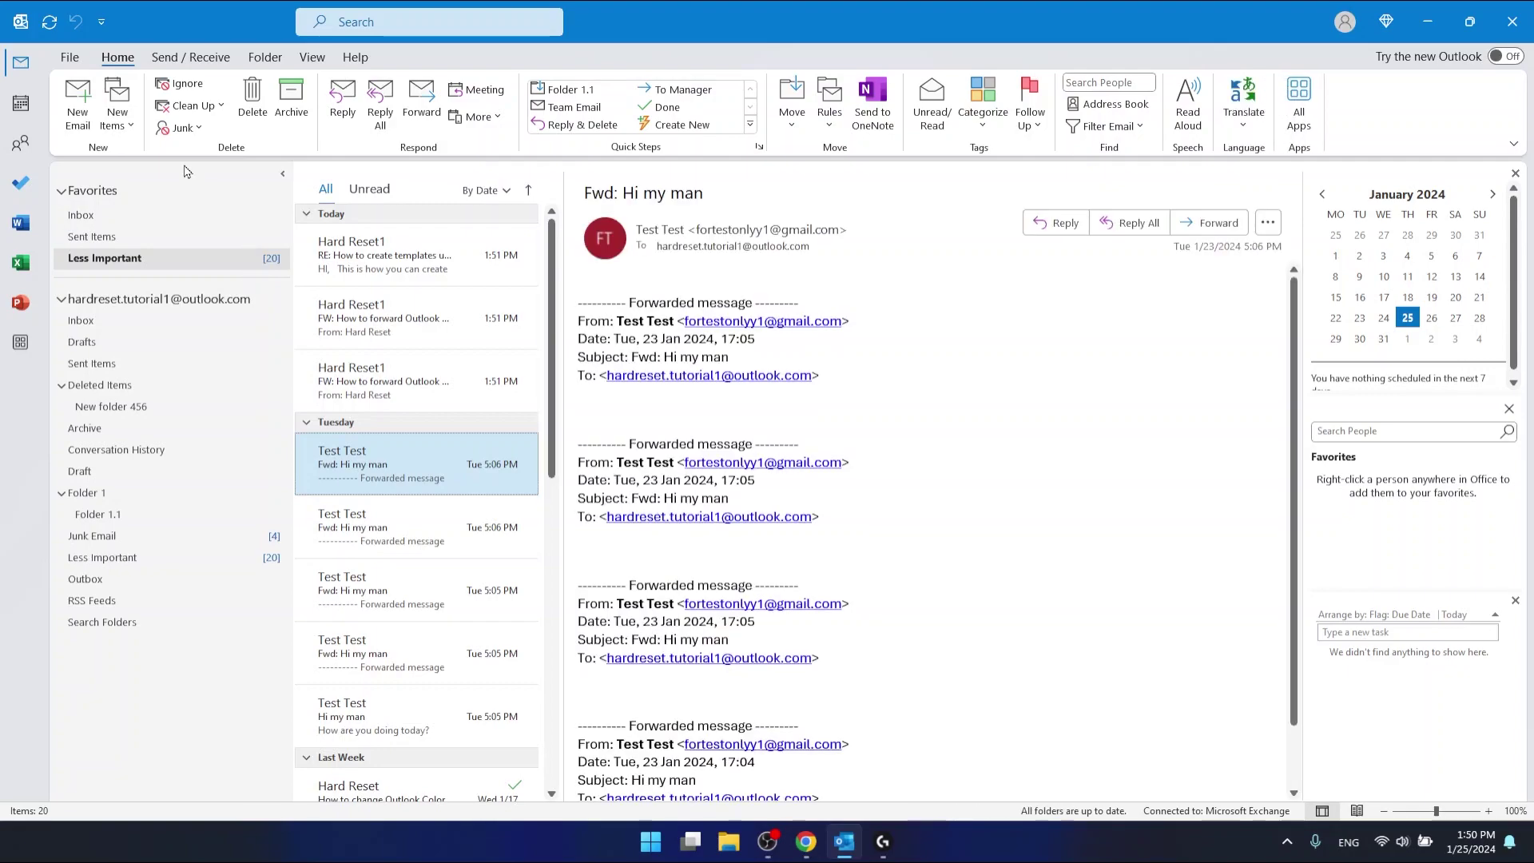
left_click(102, 217)
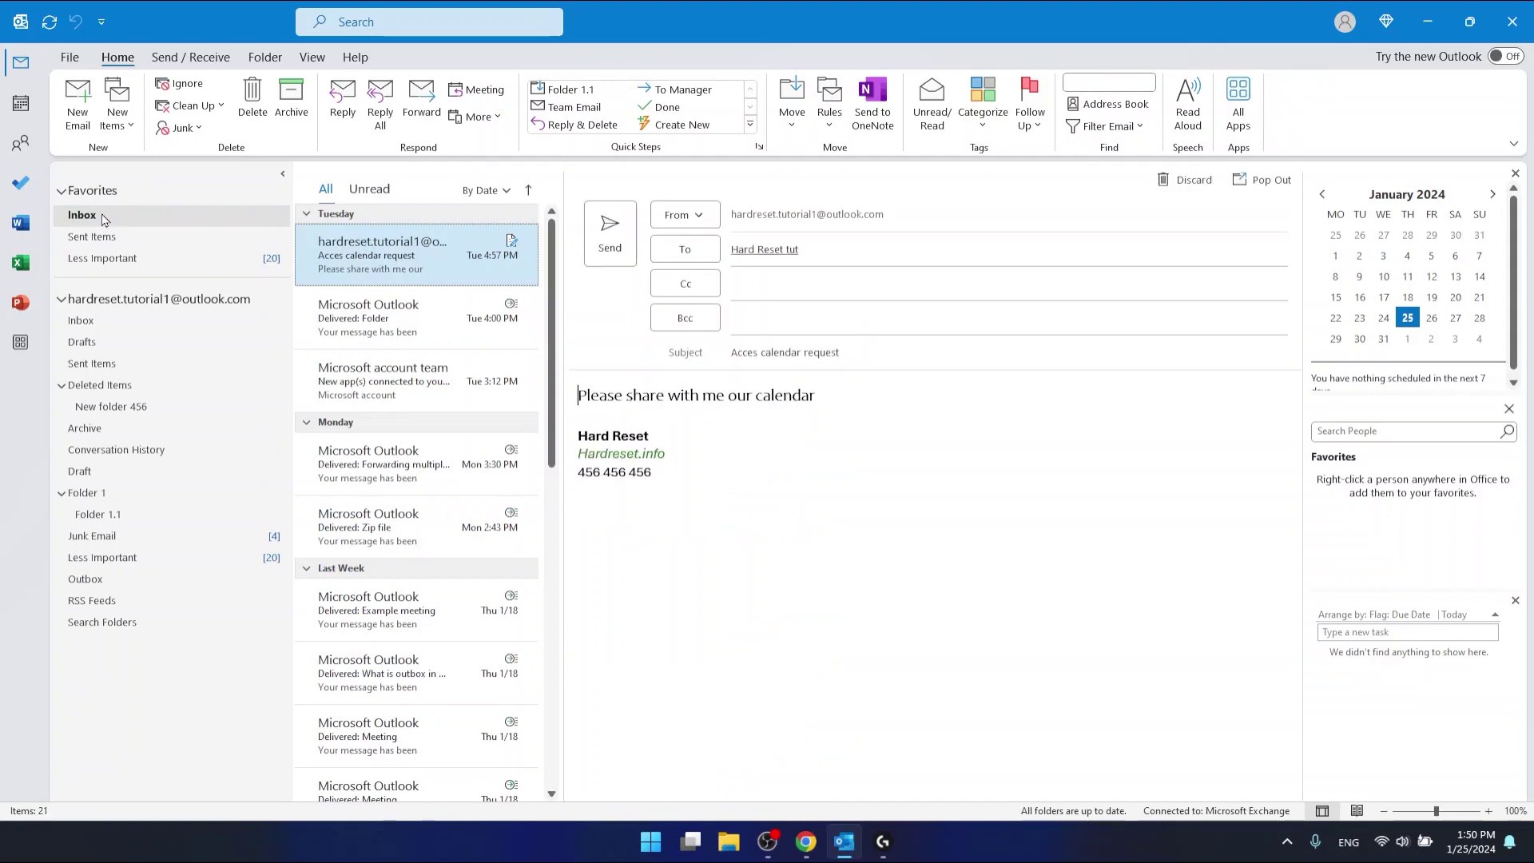